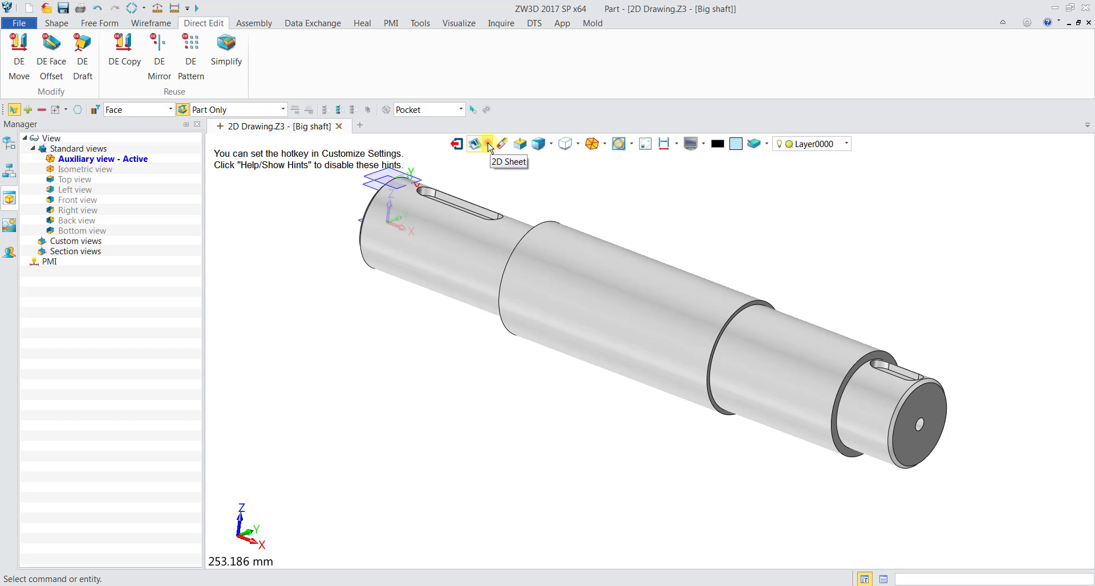
pyautogui.click(488, 143)
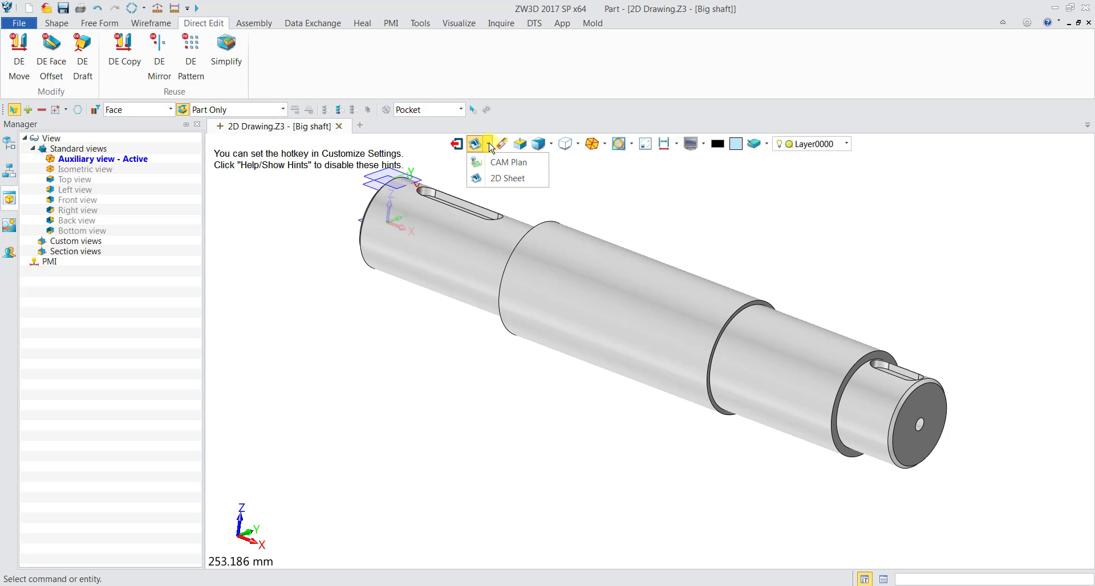
pyautogui.click(496, 179)
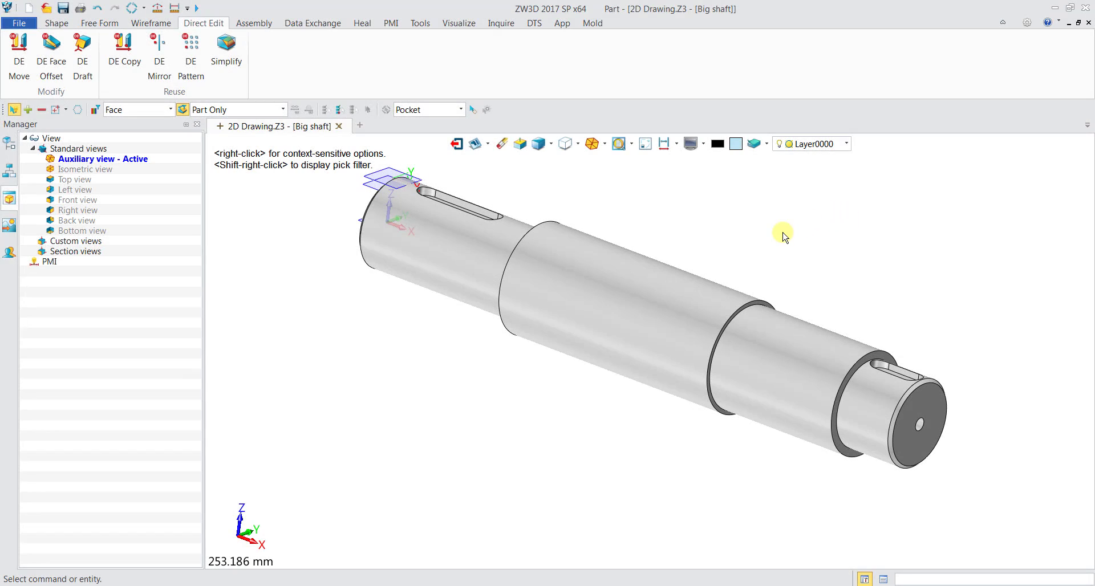
pyautogui.rightClick(784, 237)
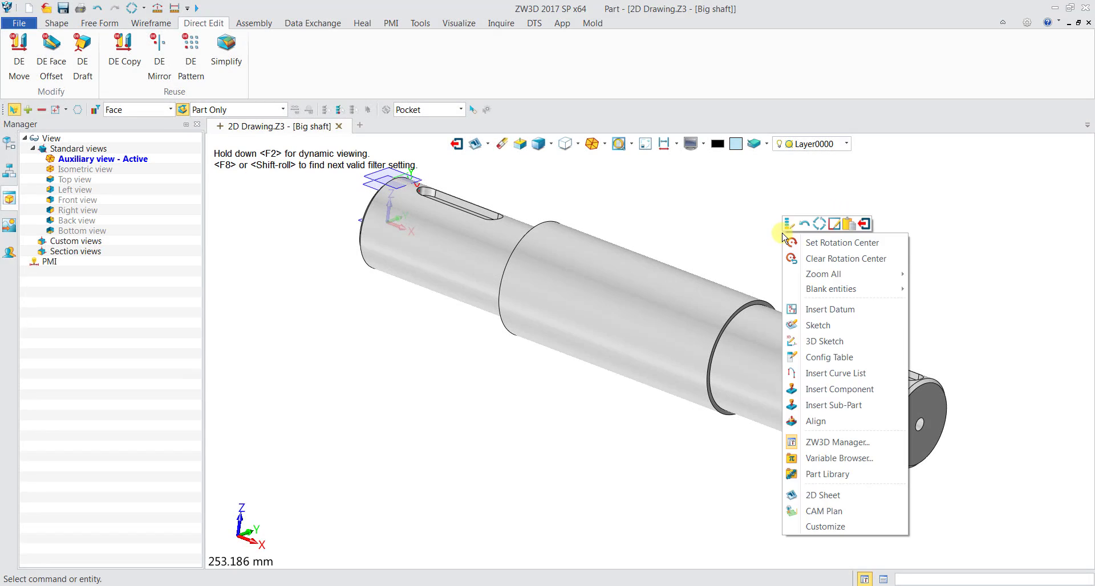
pyautogui.click(845, 496)
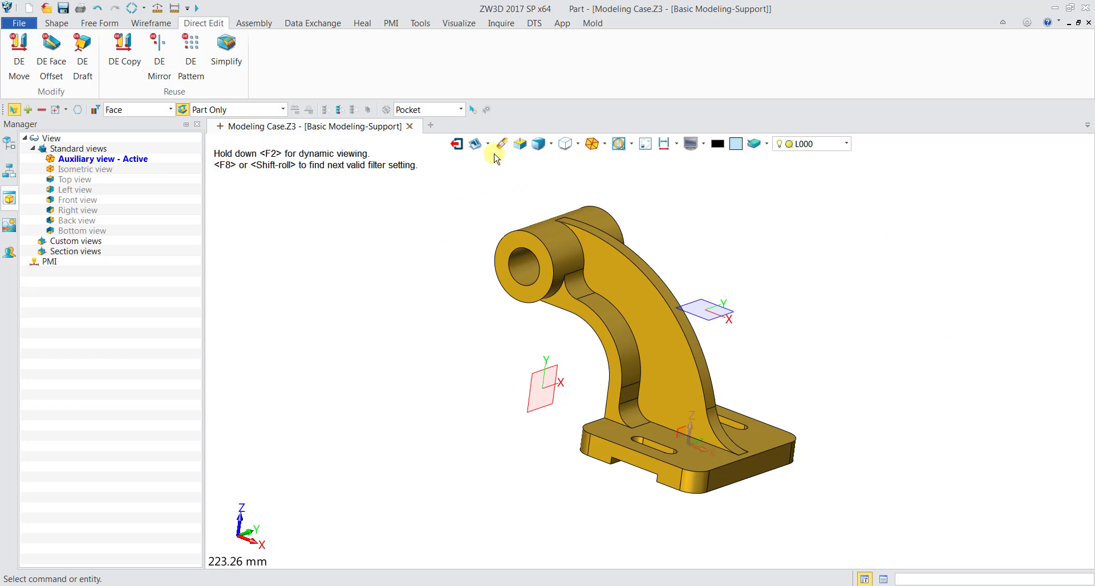
# Create a 2D sheet from the Basic Modeling-Support part using the A3_H(ANSI) template.
pyautogui.click(487, 144)
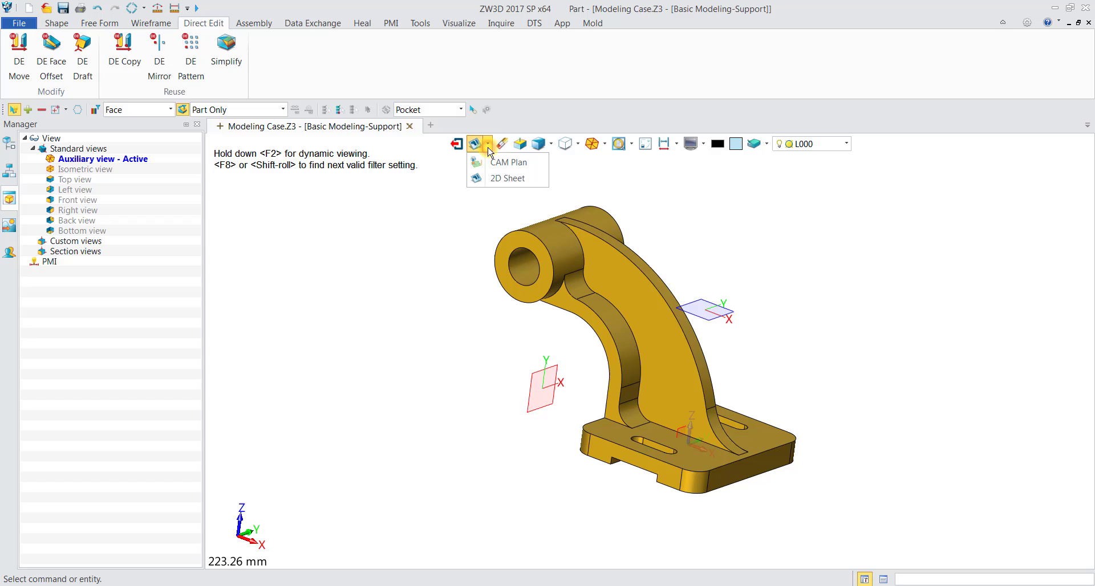
pyautogui.click(512, 179)
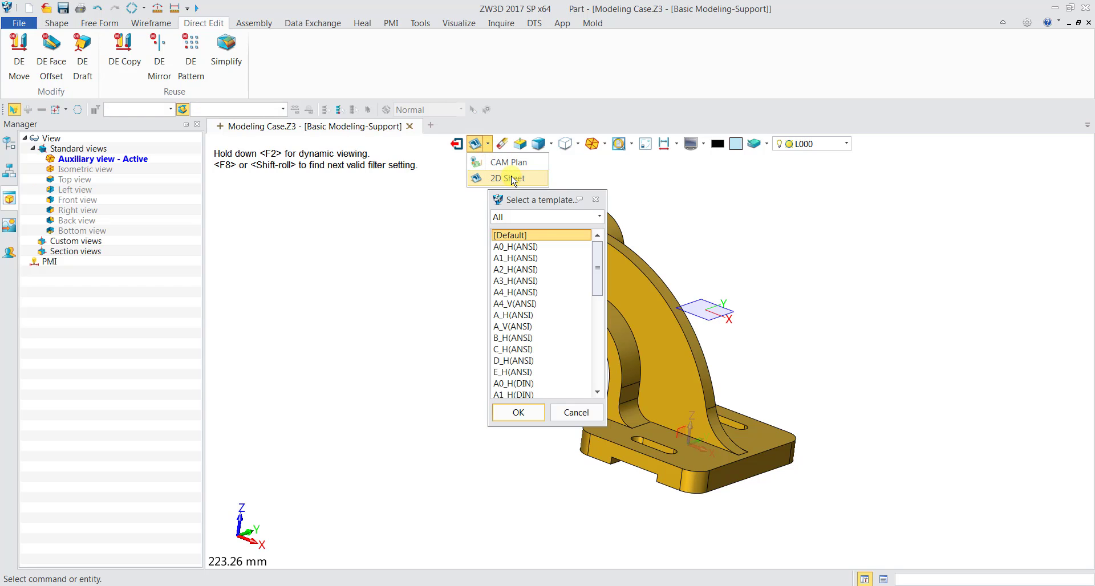
pyautogui.click(519, 281)
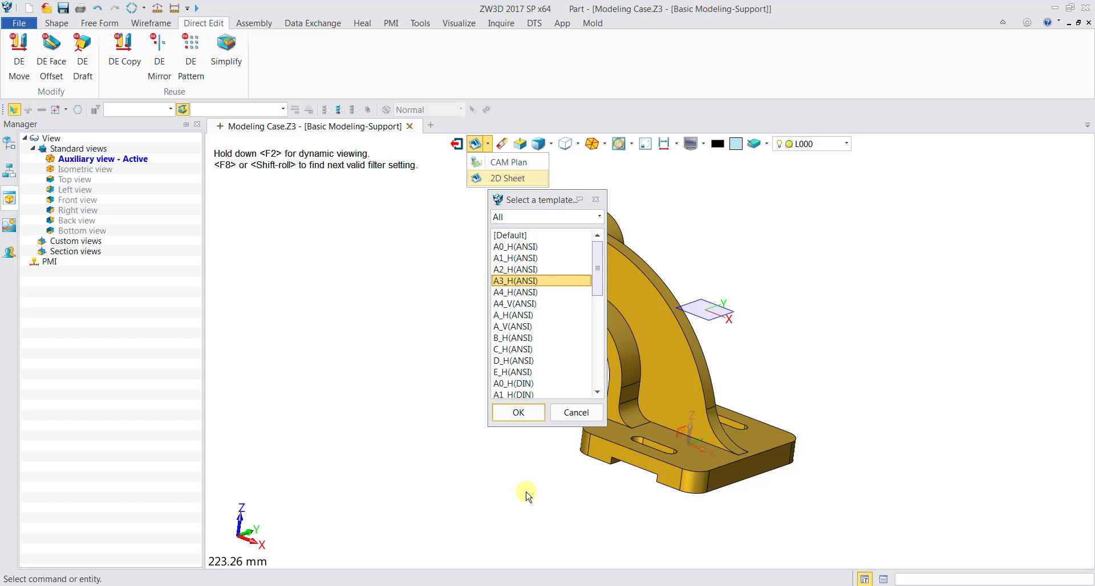
pyautogui.click(518, 412)
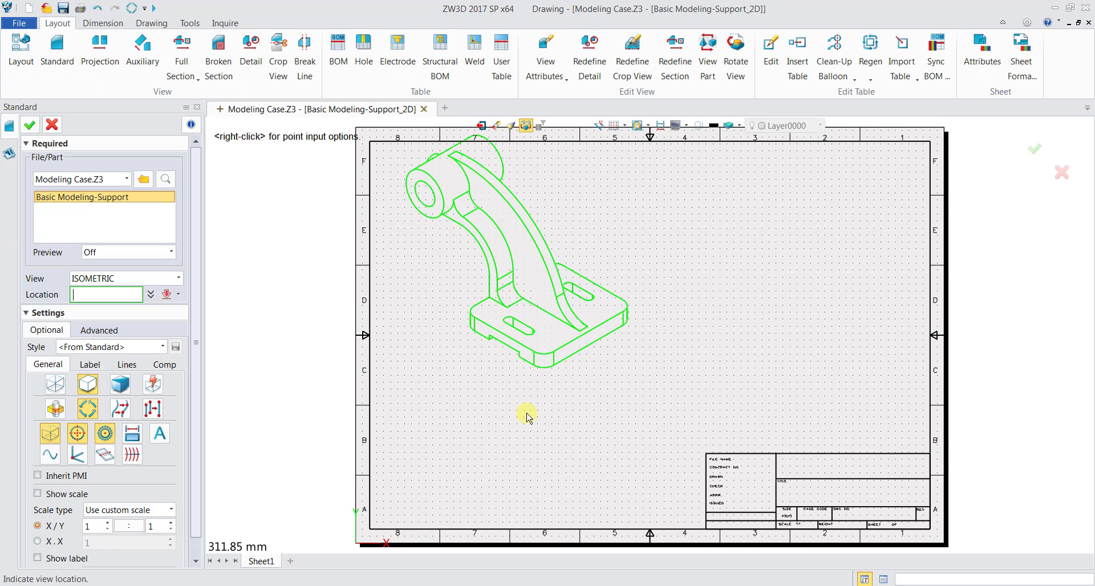
pyautogui.click(522, 339)
# Start an automatic view layout of the support with 3rd Angle projection and add the isometric view to it.
pyautogui.click(24, 49)
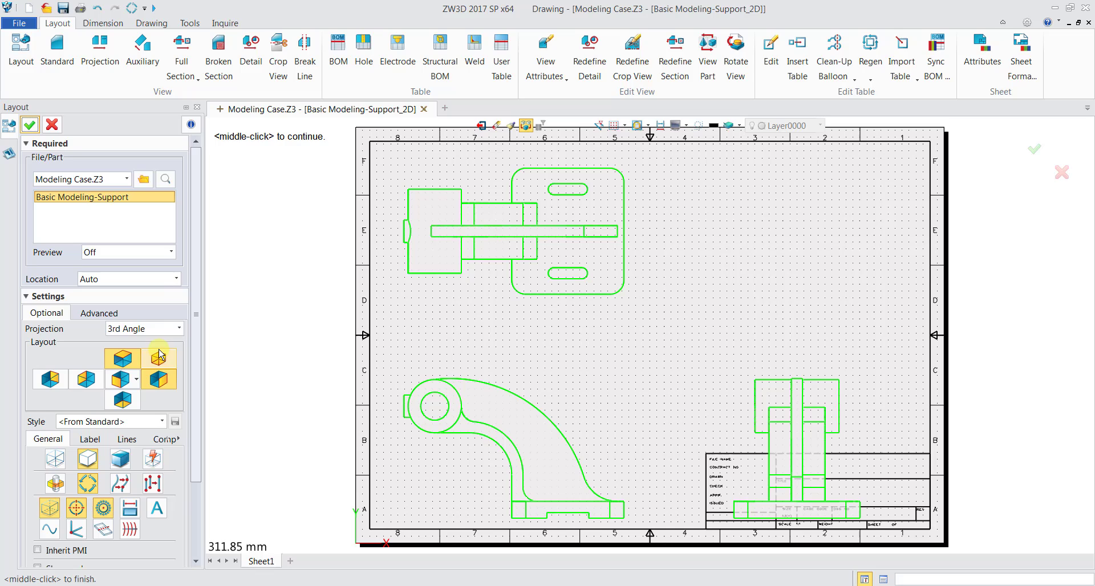
pyautogui.scroll(-1, 171, 276)
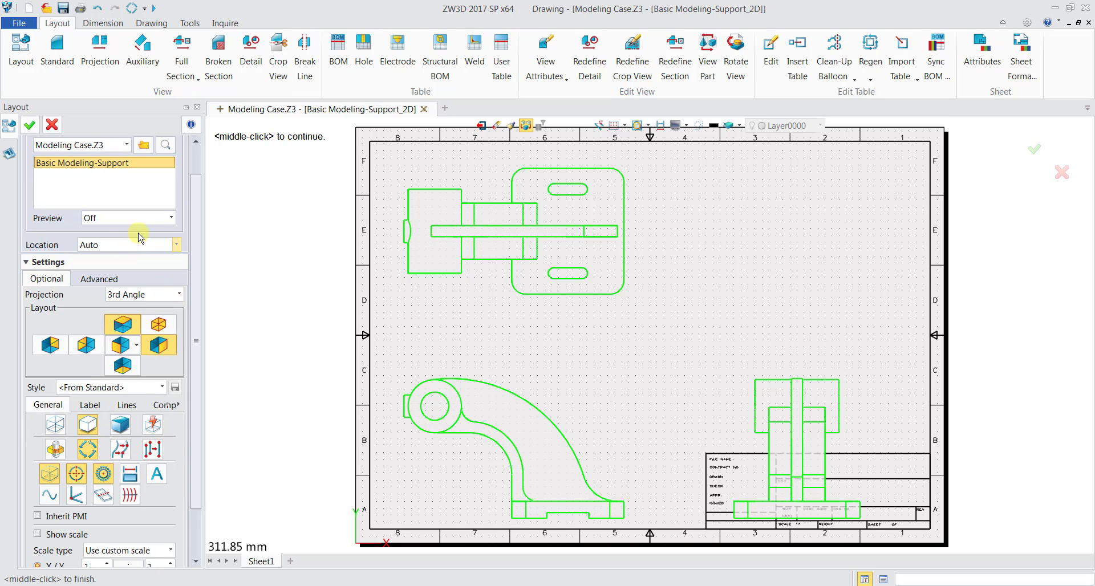
pyautogui.click(156, 295)
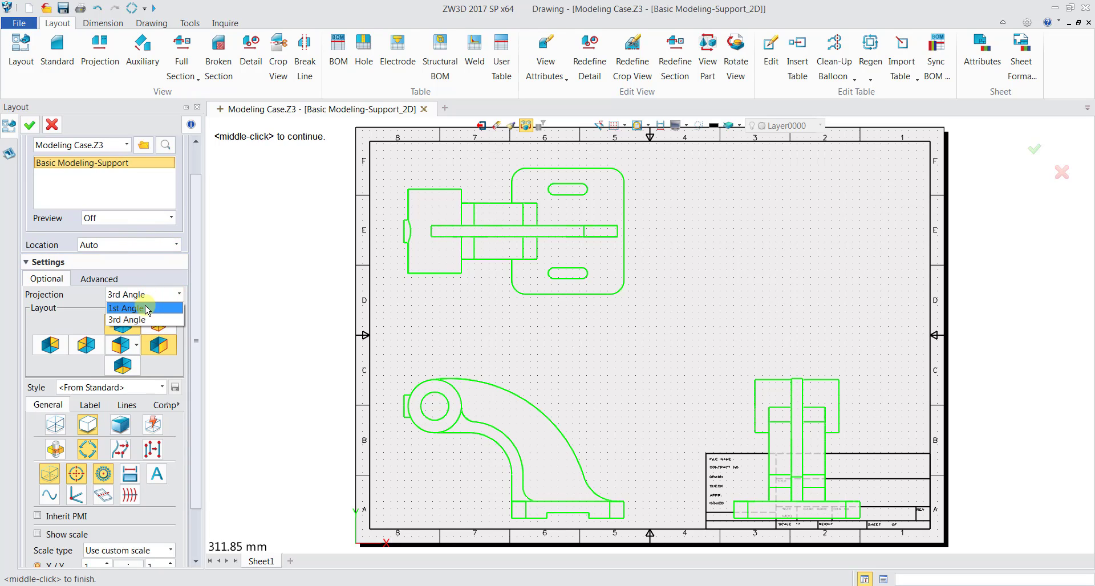
pyautogui.click(150, 322)
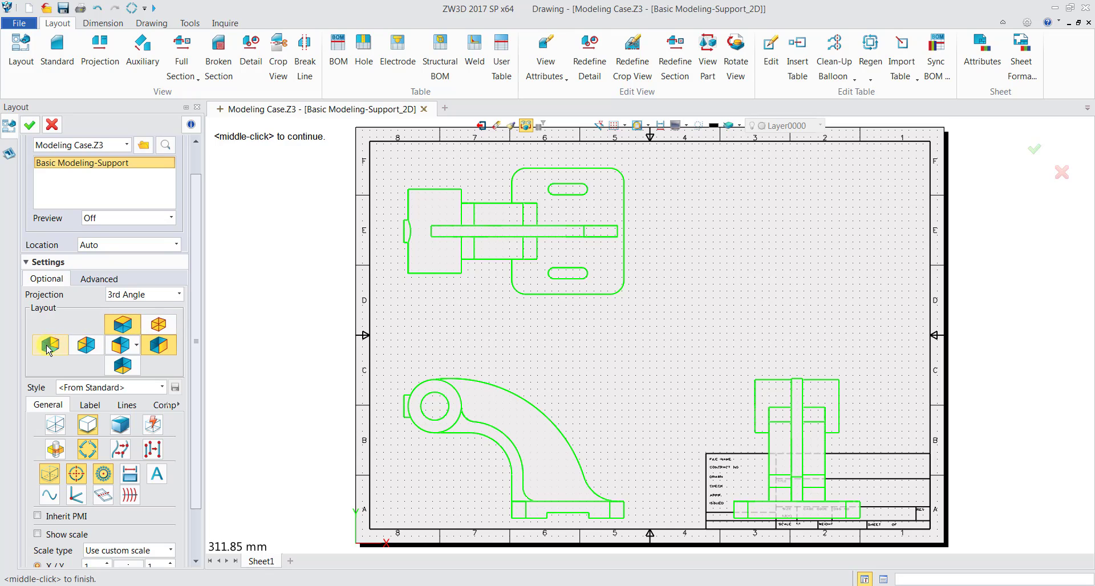
pyautogui.click(159, 325)
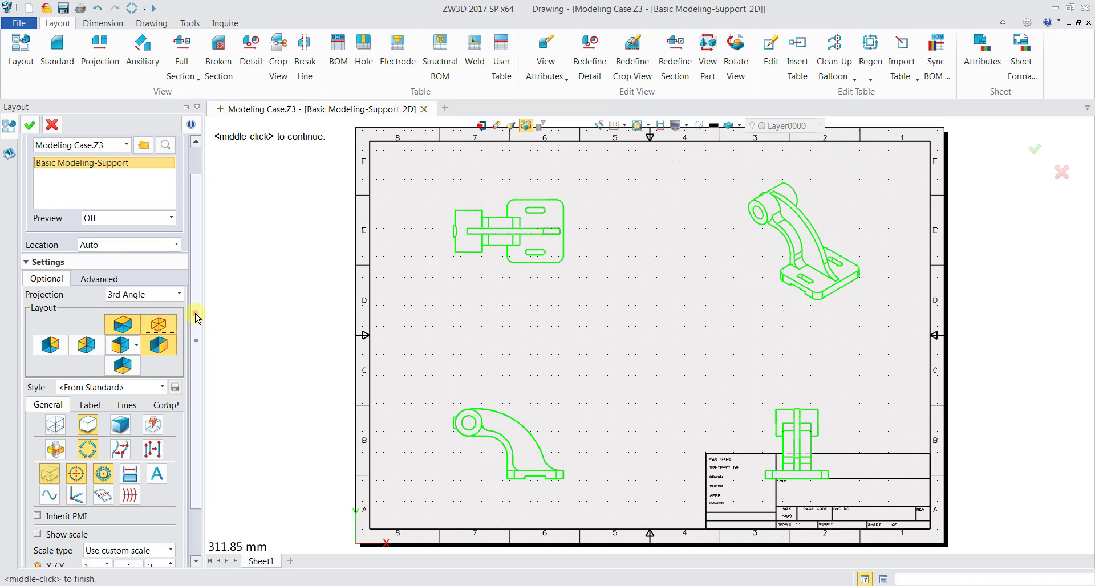
# Set the layout's custom X/Y view scale to 1:2.
pyautogui.moveTo(194, 317); pyautogui.dragTo(195, 363)
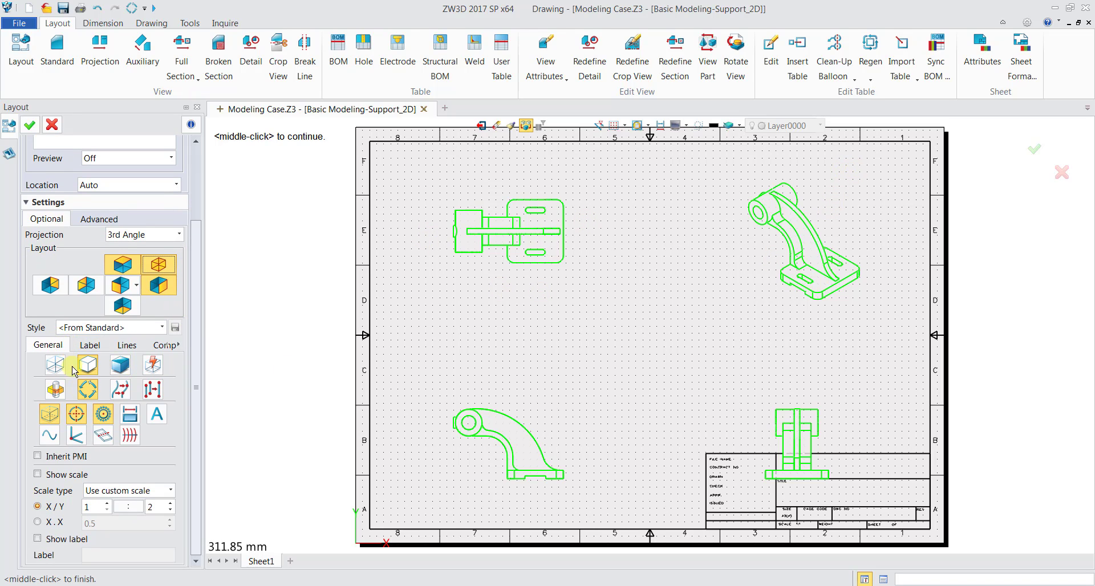
pyautogui.click(107, 504)
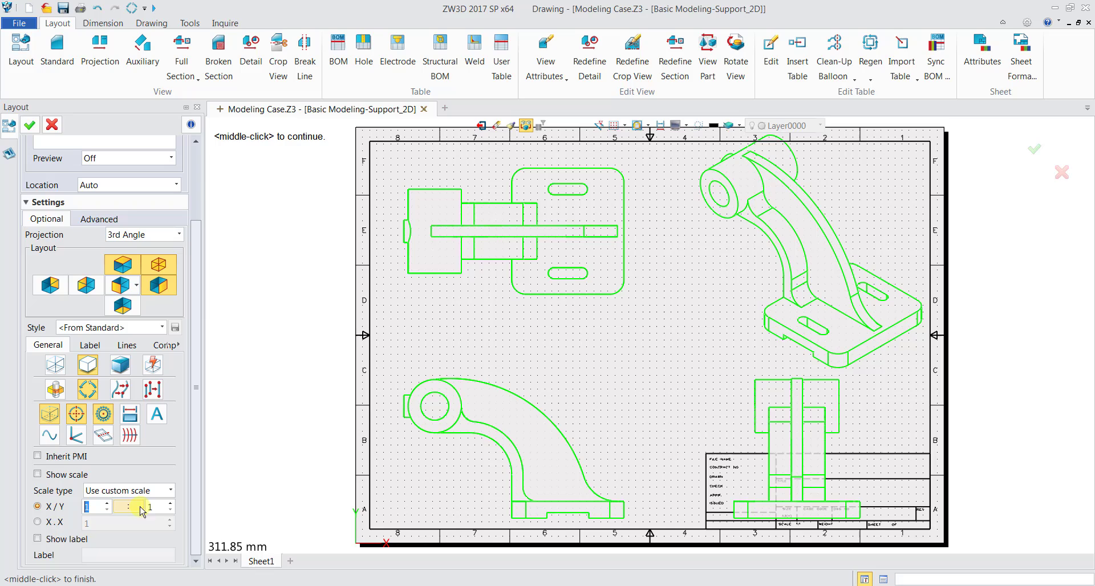
pyautogui.click(170, 503)
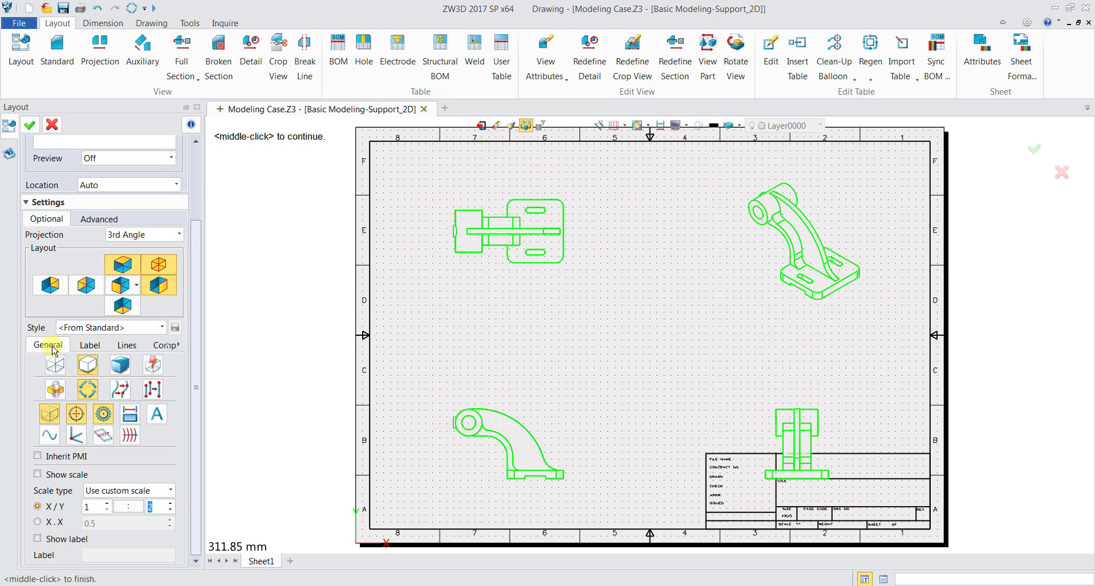
# Review the layout's label, line and component settings and place the front, right, top and isometric views on the sheet.
pyautogui.click(92, 347)
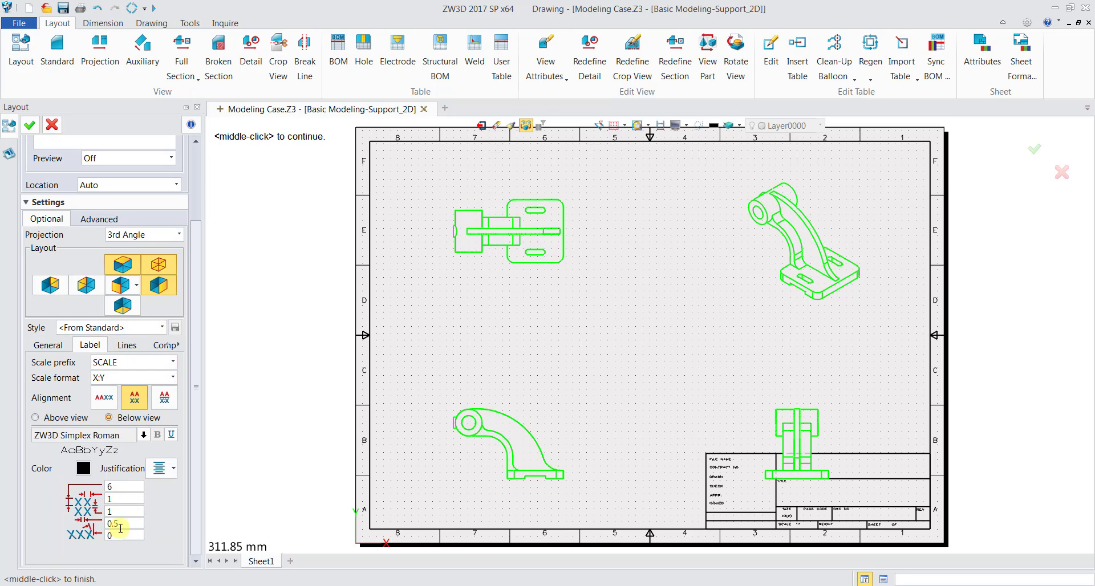
pyautogui.click(121, 345)
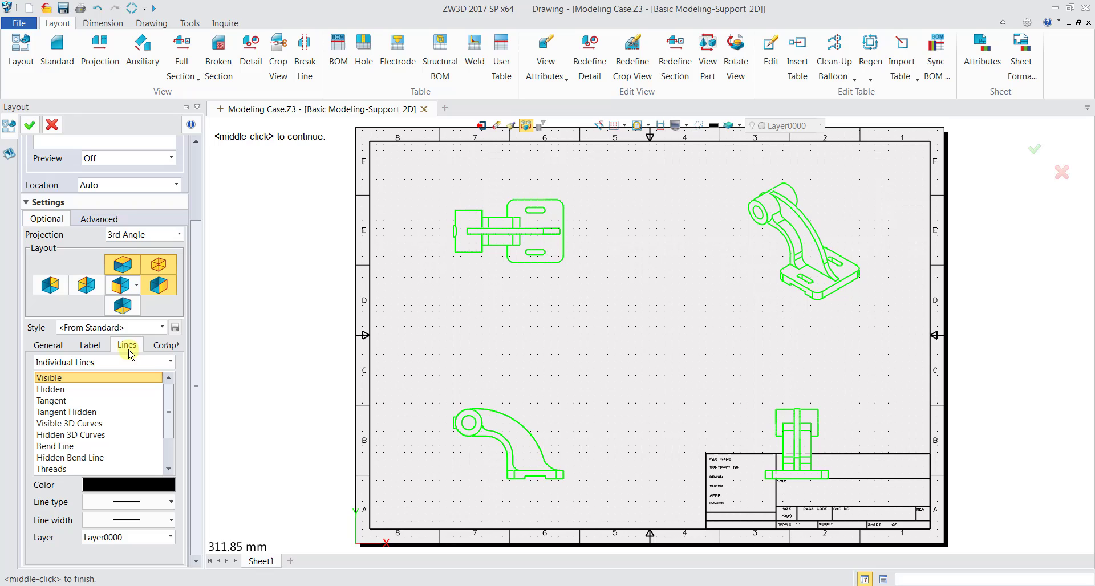
pyautogui.click(158, 345)
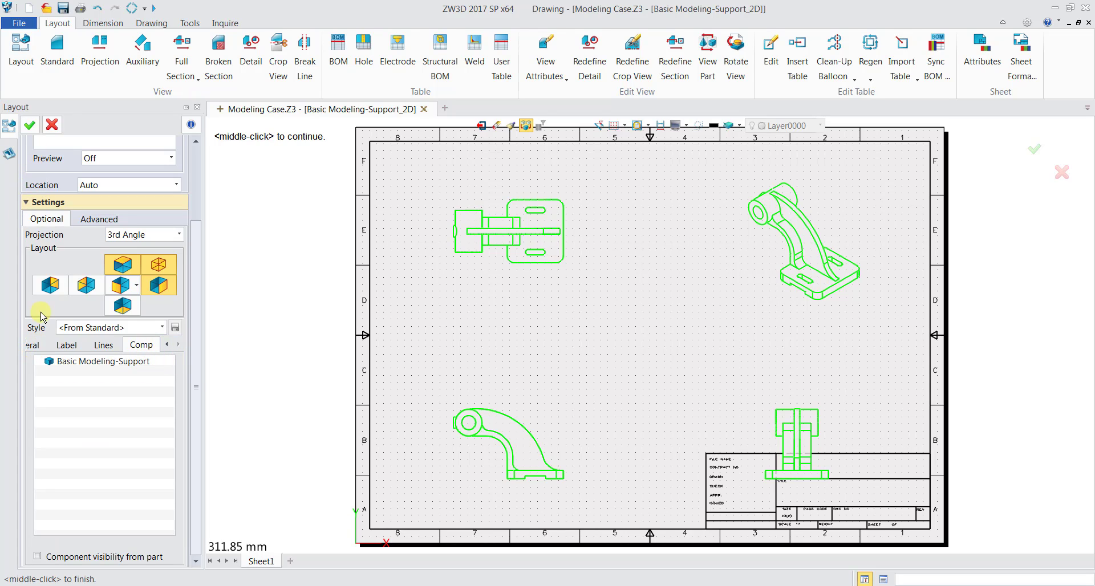
pyautogui.click(30, 125)
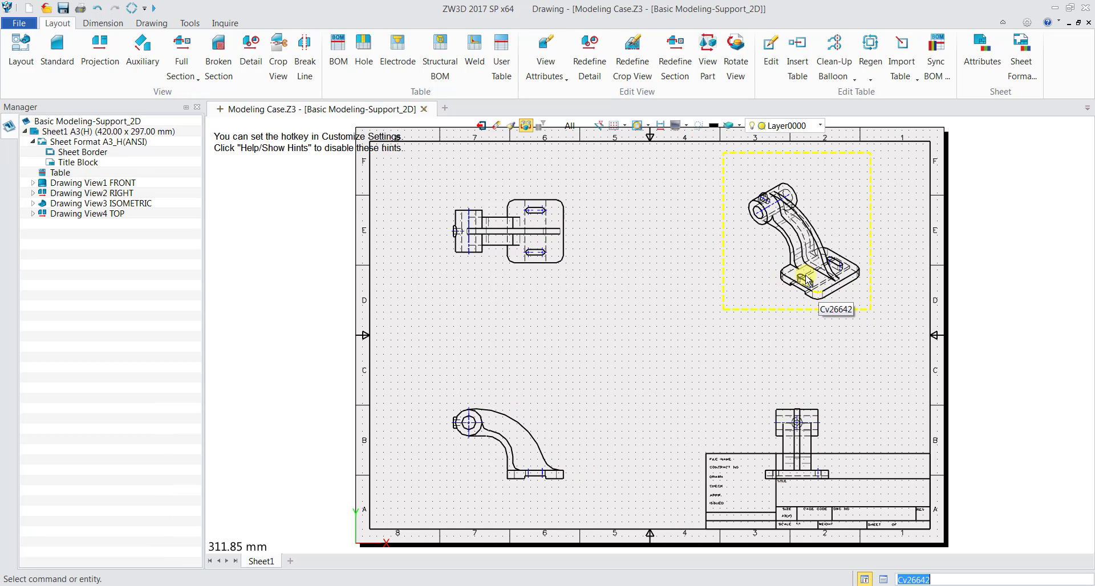
# Set the isometric view's display mode to shaded in its view attributes.
pyautogui.click(786, 312)
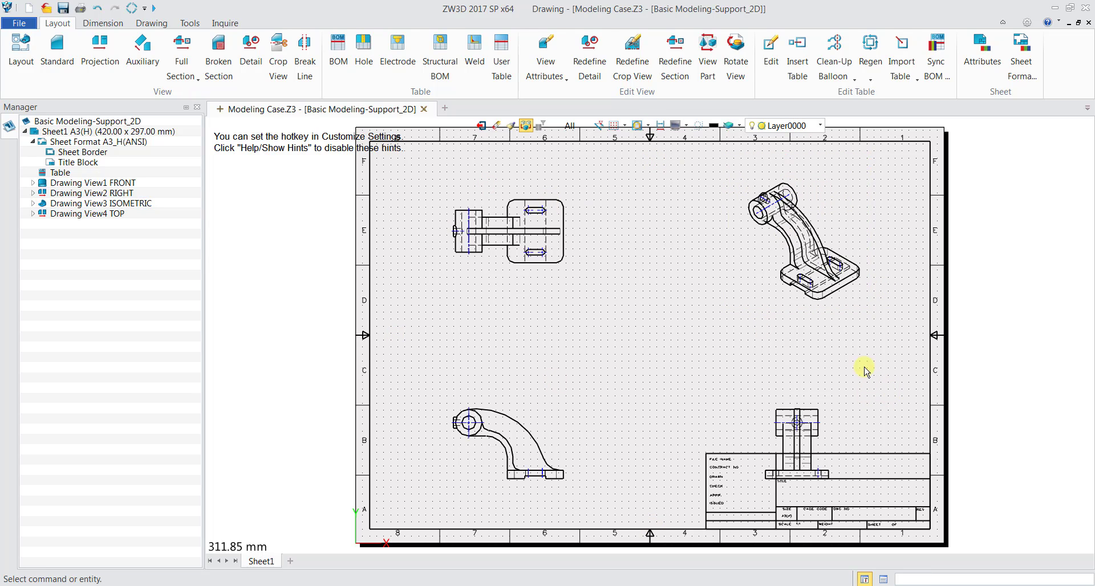
pyautogui.doubleClick(818, 313)
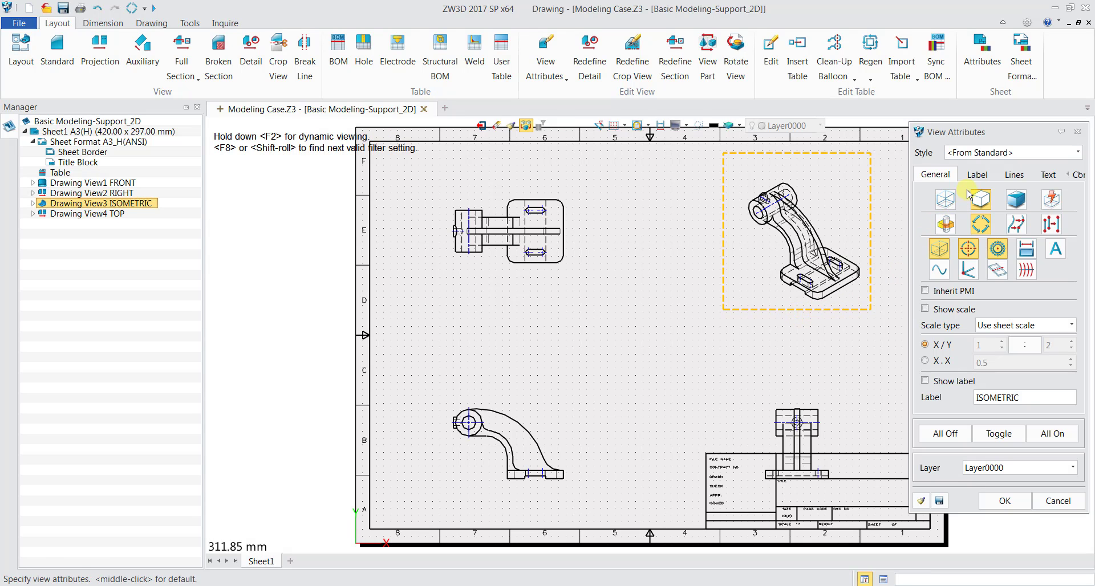
pyautogui.click(1018, 202)
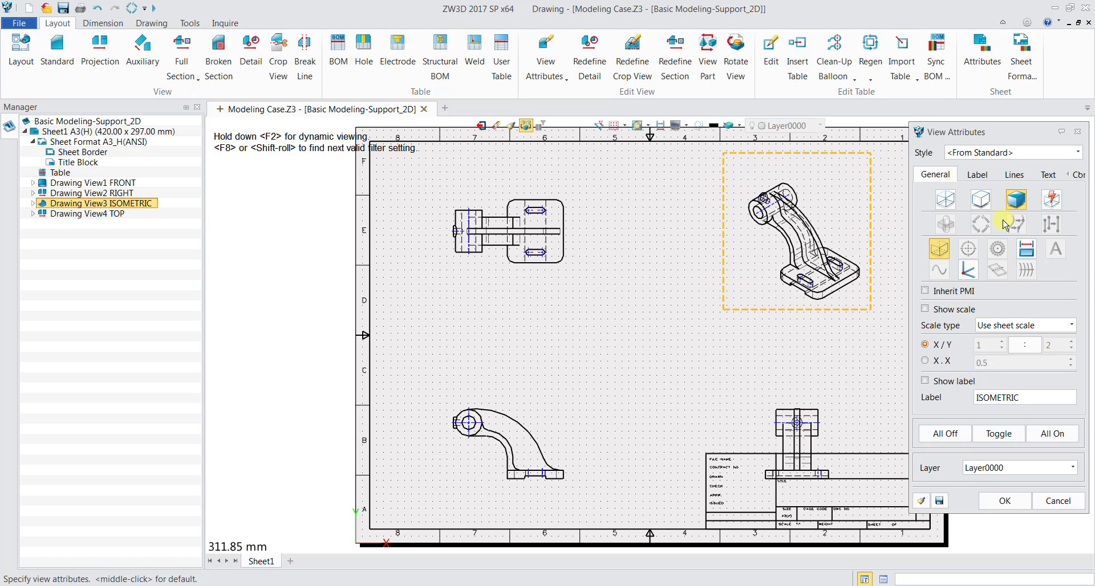
pyautogui.click(1003, 501)
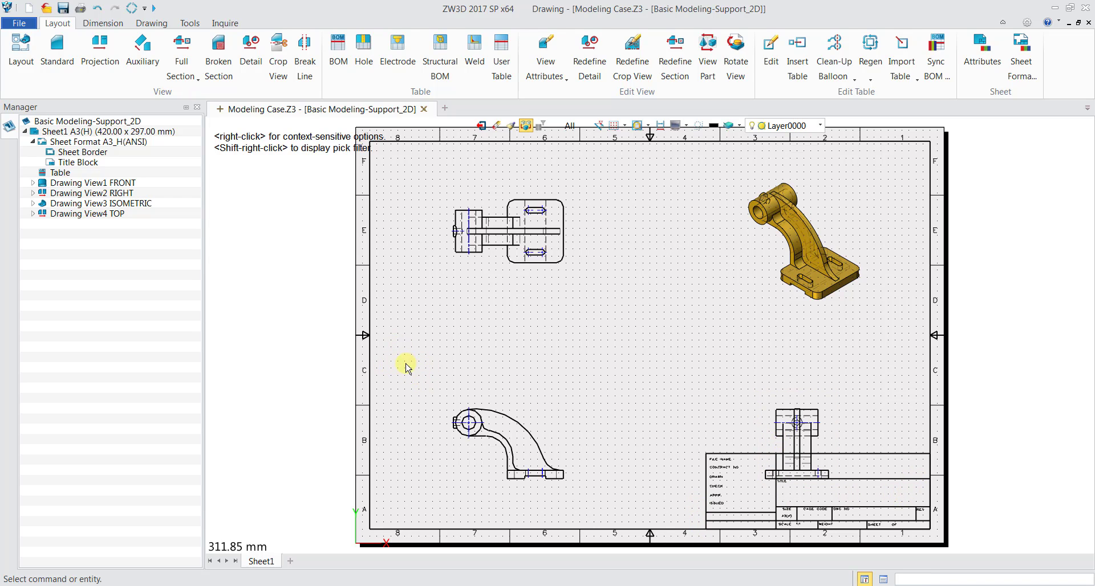
# Move the front and right views together upward on the sheet, clear of the title block.
pyautogui.moveTo(416, 376)
pyautogui.mouseDown()
pyautogui.moveTo(598, 455)
pyautogui.moveTo(777, 506)
pyautogui.moveTo(888, 505)
pyautogui.mouseUp()
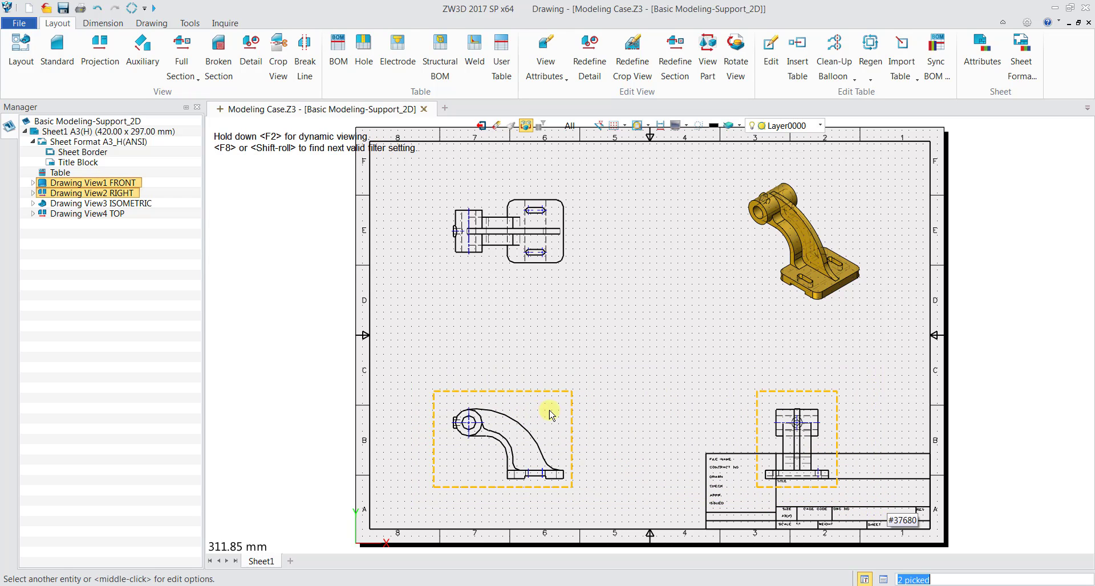
pyautogui.middleClick(760, 431)
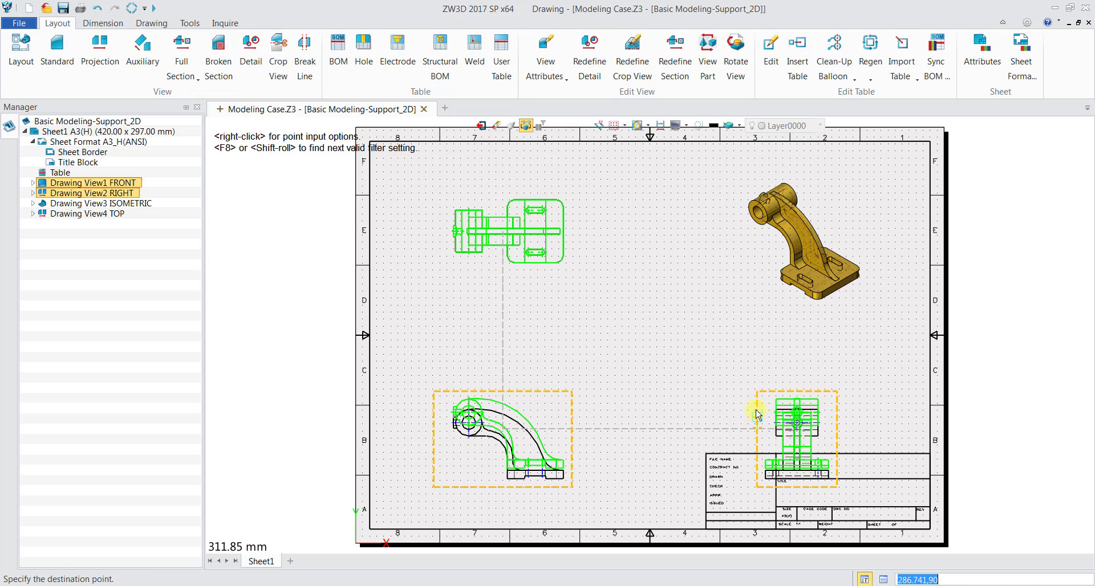
pyautogui.click(762, 367)
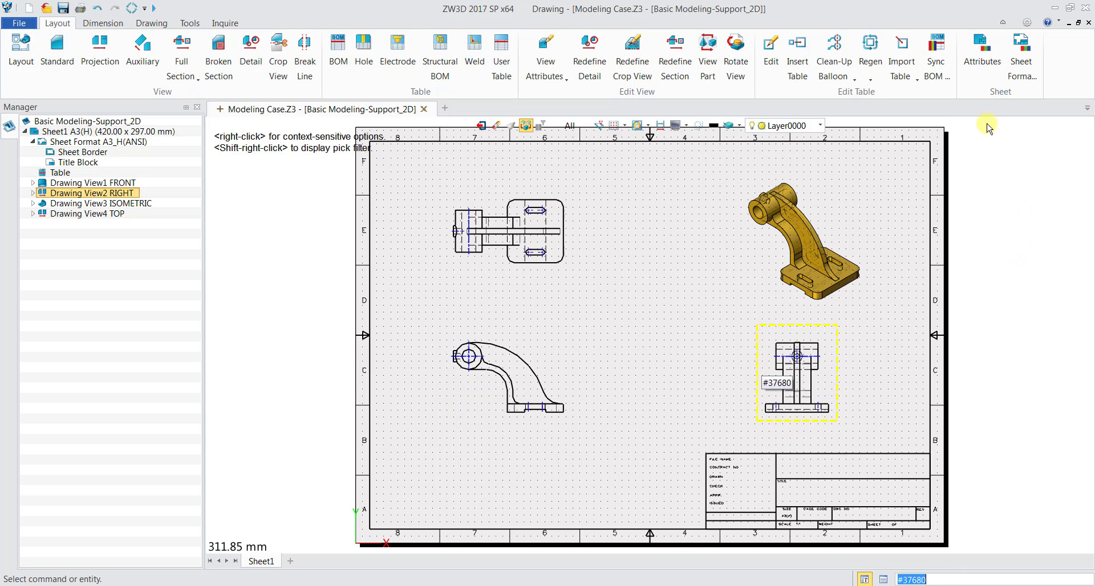
# Set the Echo face and Echo wire colors to red in the configuration's active color settings.
pyautogui.click(1027, 23)
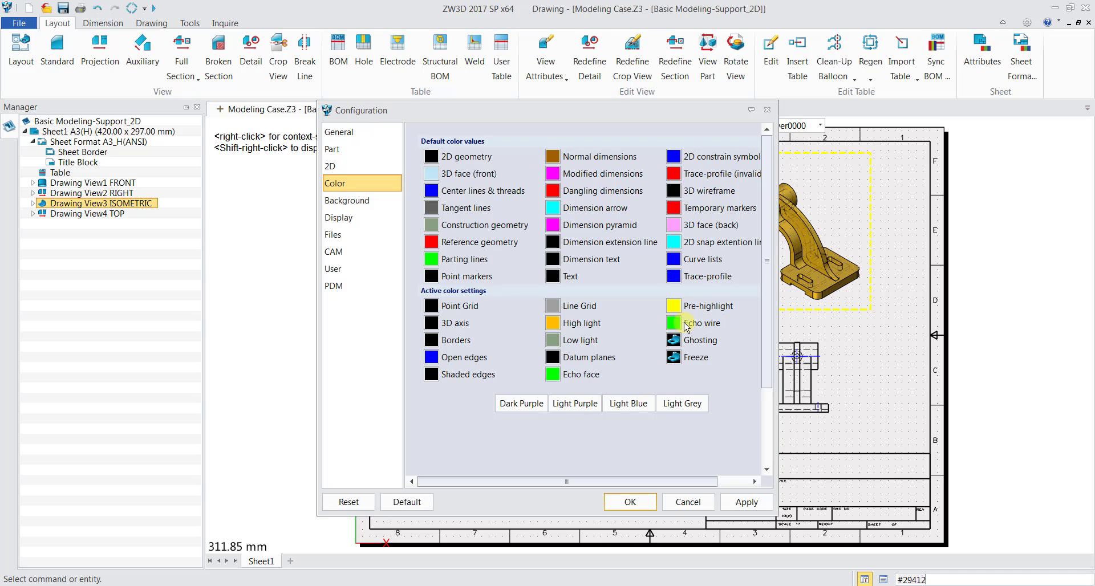
pyautogui.click(554, 379)
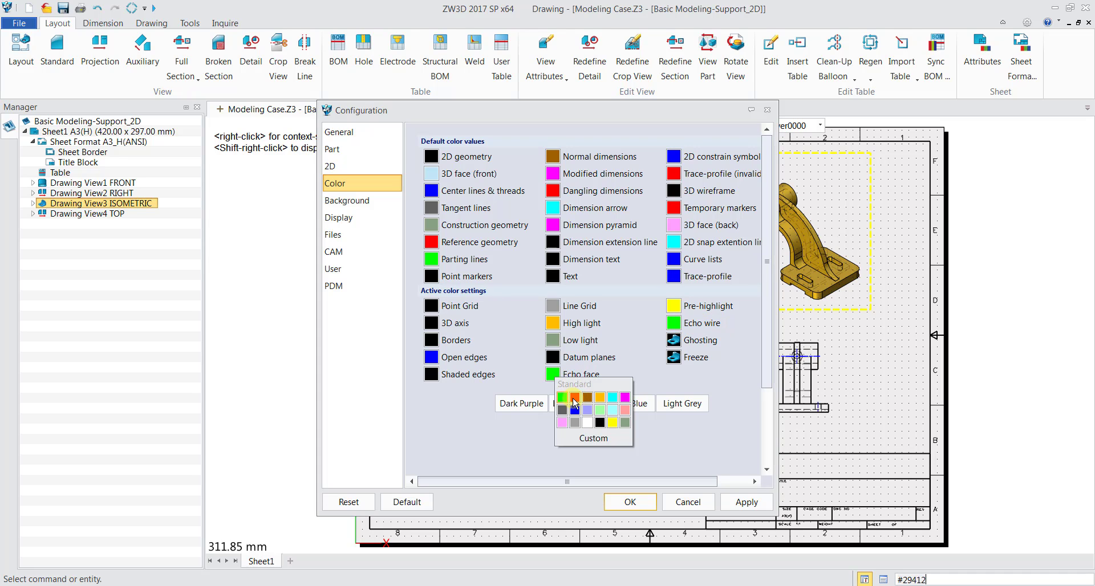
pyautogui.click(575, 402)
pyautogui.click(674, 324)
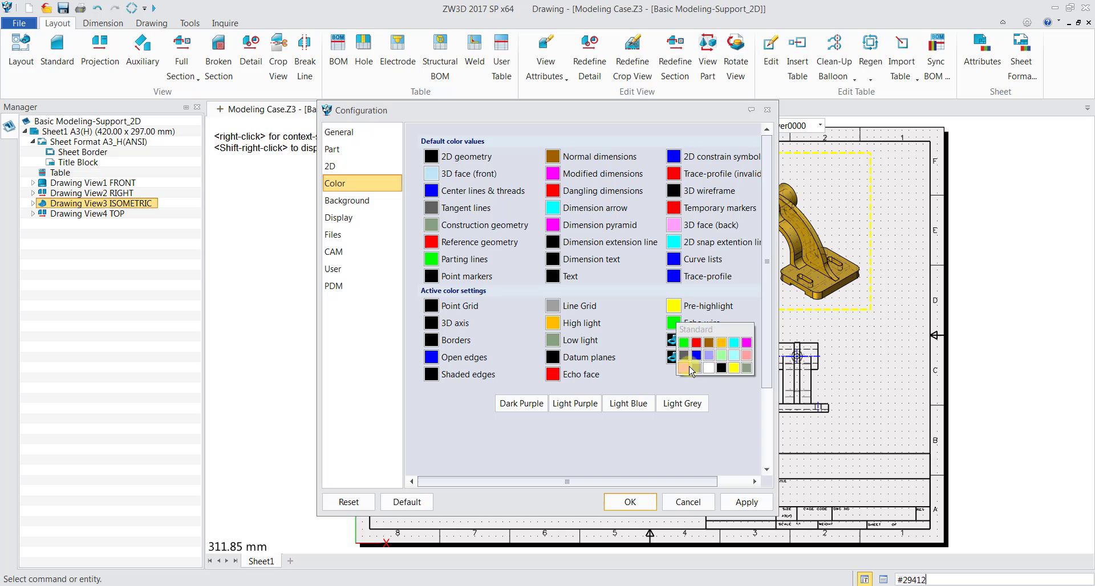
pyautogui.click(697, 349)
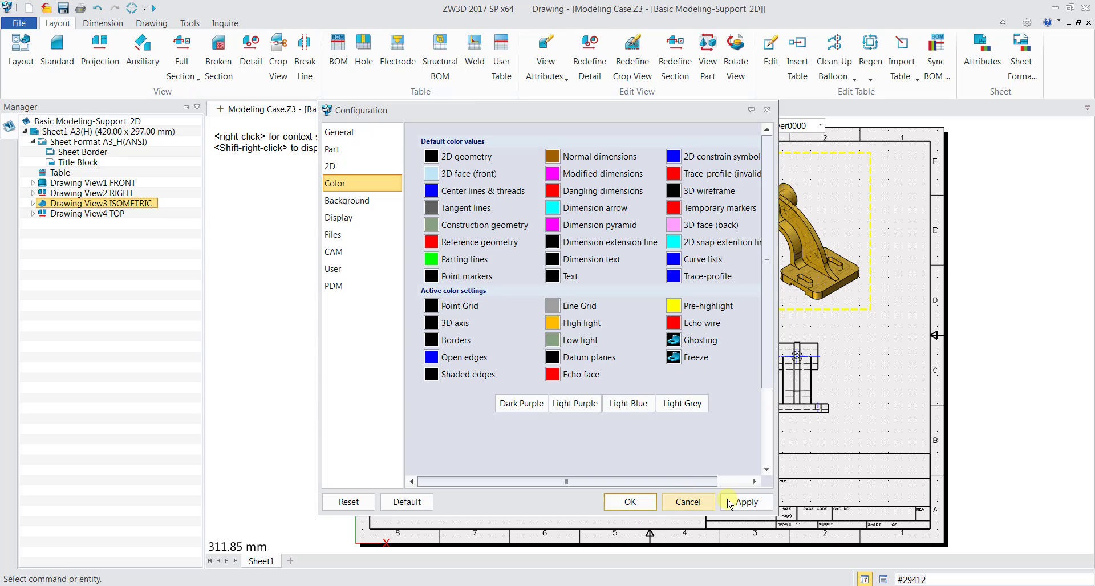
pyautogui.click(636, 504)
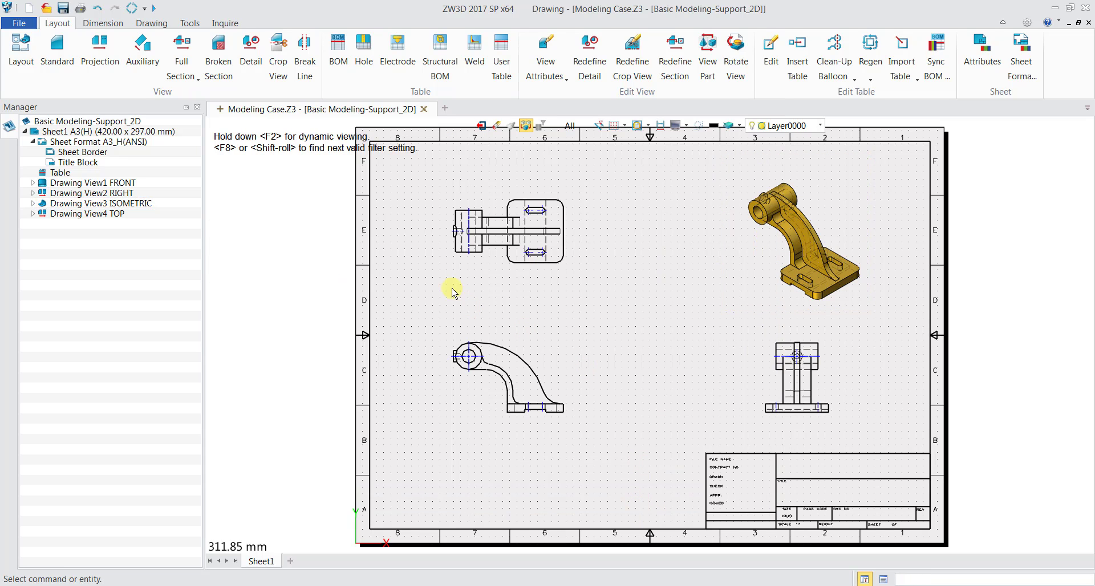
# Move the front, right and isometric views as a group to check the new echo color in the preview.
pyautogui.moveTo(422, 308)
pyautogui.mouseDown()
pyautogui.moveTo(656, 362)
pyautogui.moveTo(855, 447)
pyautogui.moveTo(866, 440)
pyautogui.mouseUp()
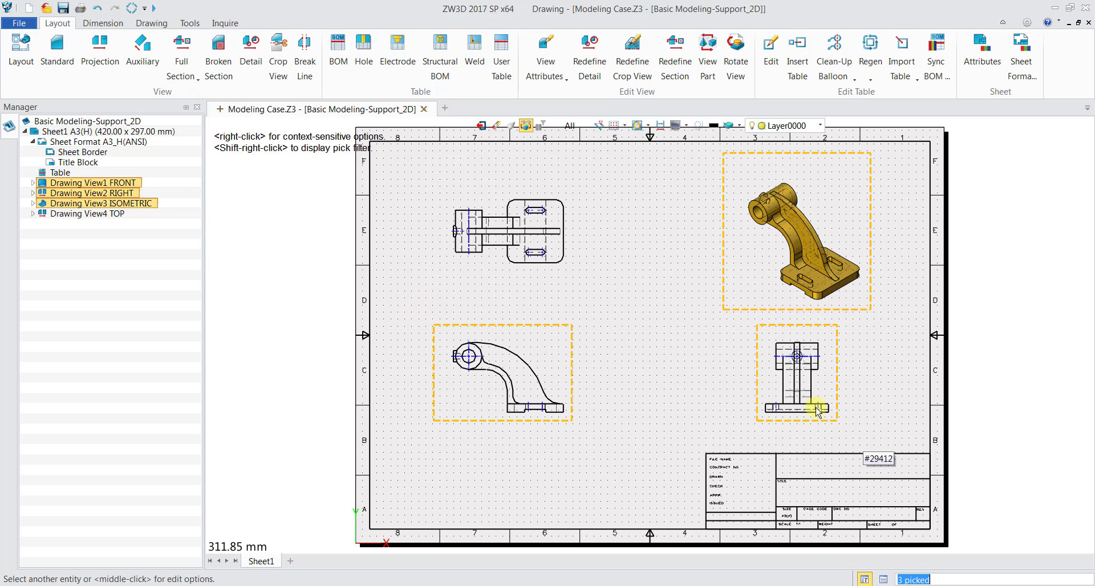
pyautogui.click(755, 387)
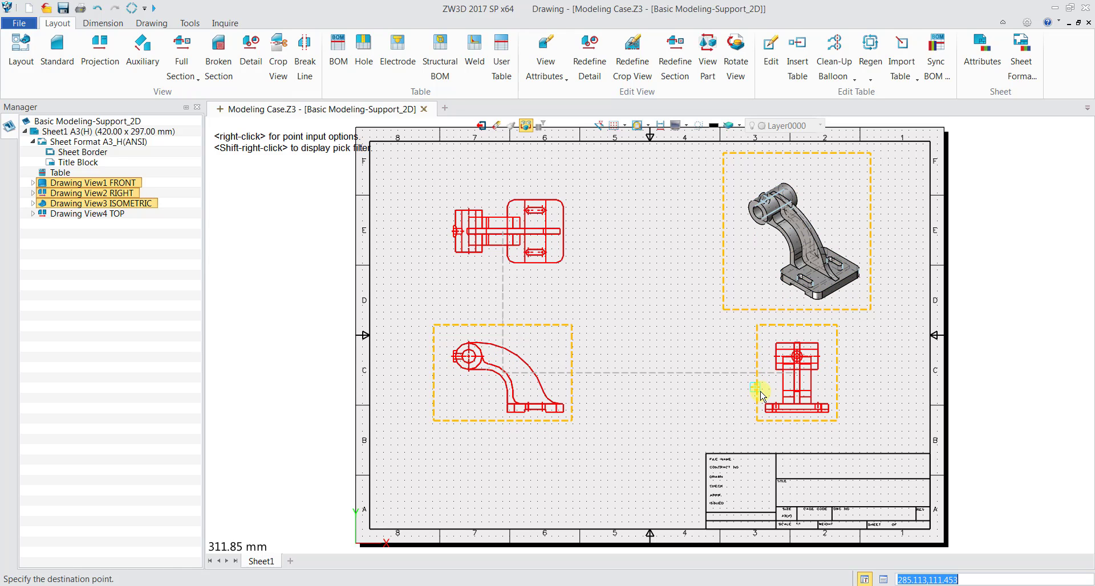
pyautogui.click(761, 395)
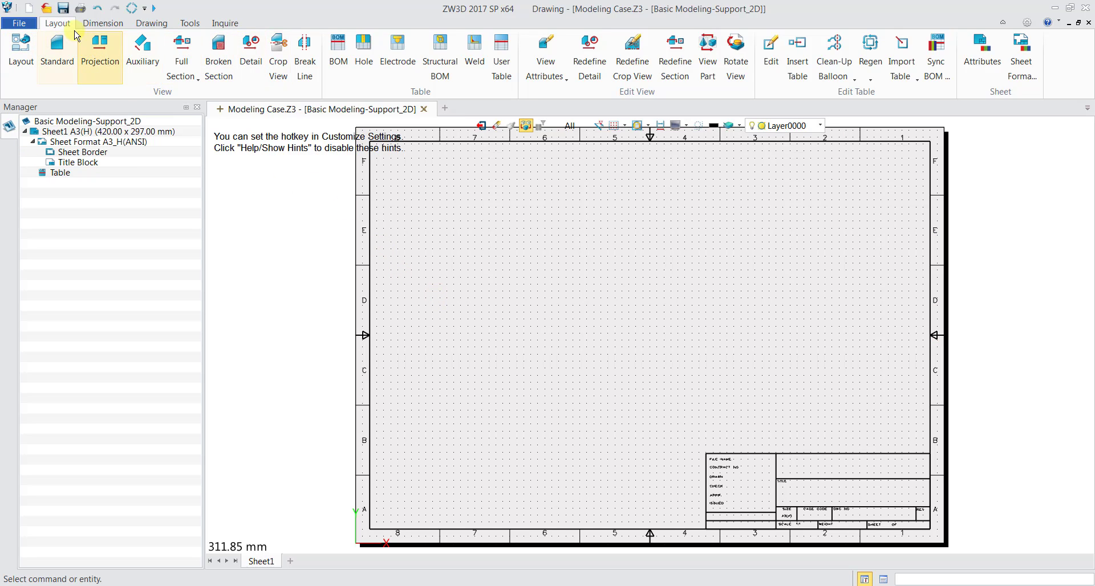
# Place a standard TOP view of the support in the upper-left area of the sheet.
pyautogui.click(57, 49)
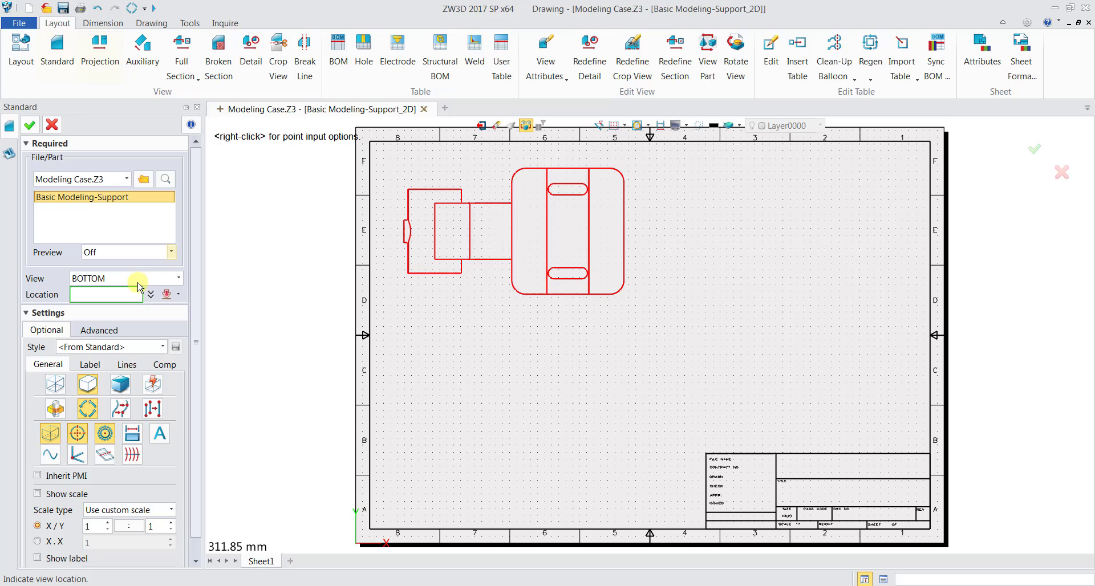
pyautogui.click(138, 279)
pyautogui.scroll(3, 140, 303)
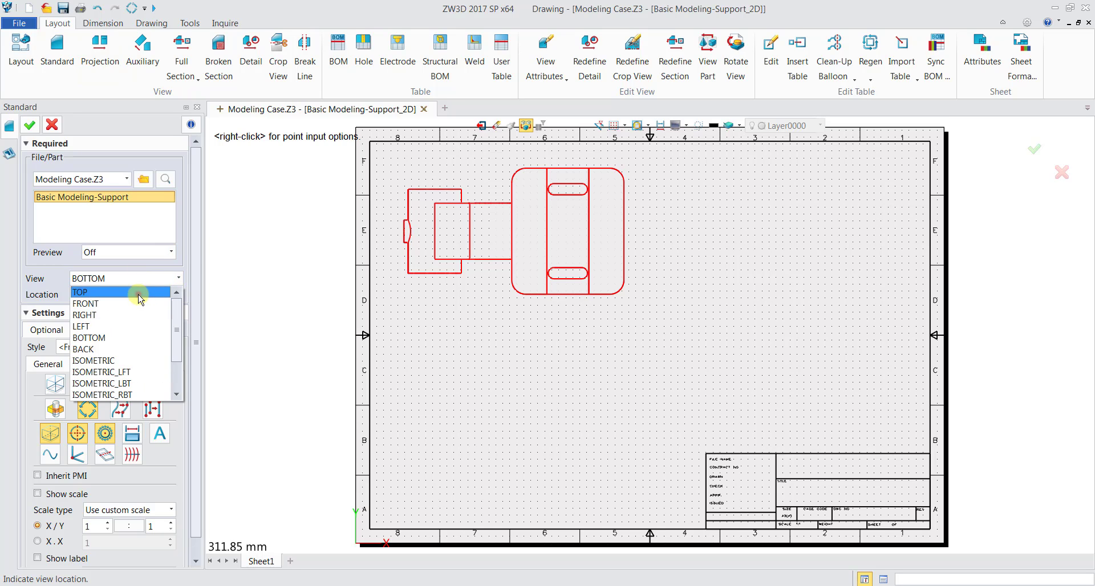
pyautogui.click(138, 292)
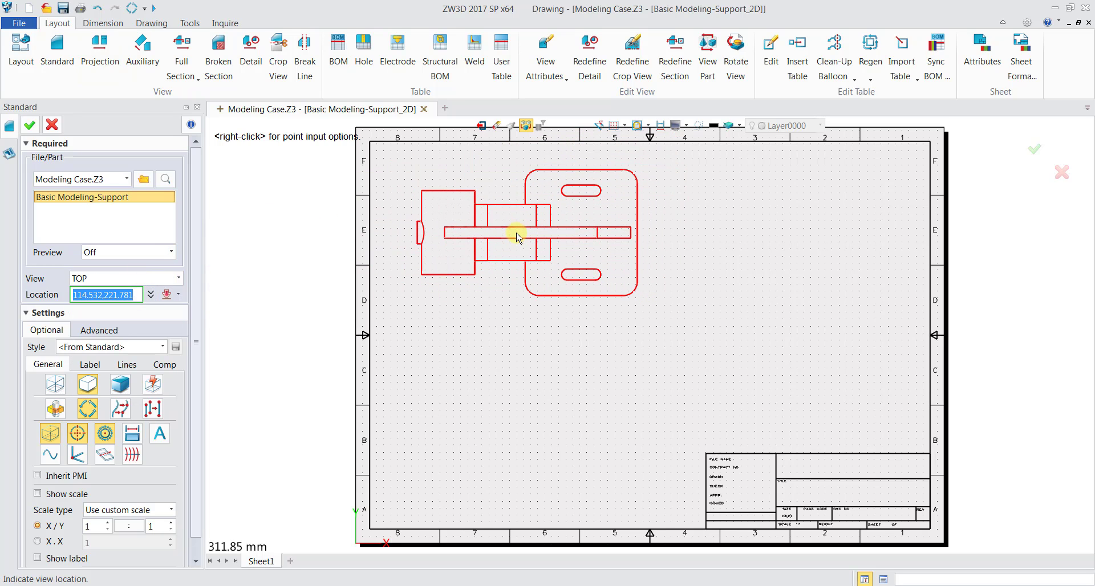
pyautogui.click(512, 237)
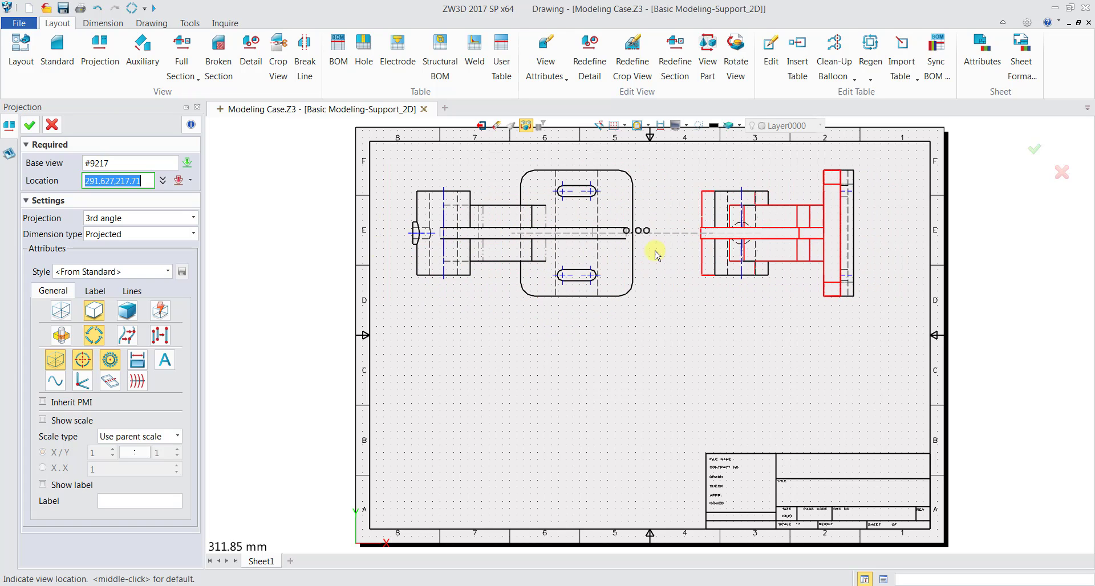
# Project a side view to the right of the top view and a front view below it, using 3rd angle projection.
pyautogui.click(784, 242)
pyautogui.click(31, 124)
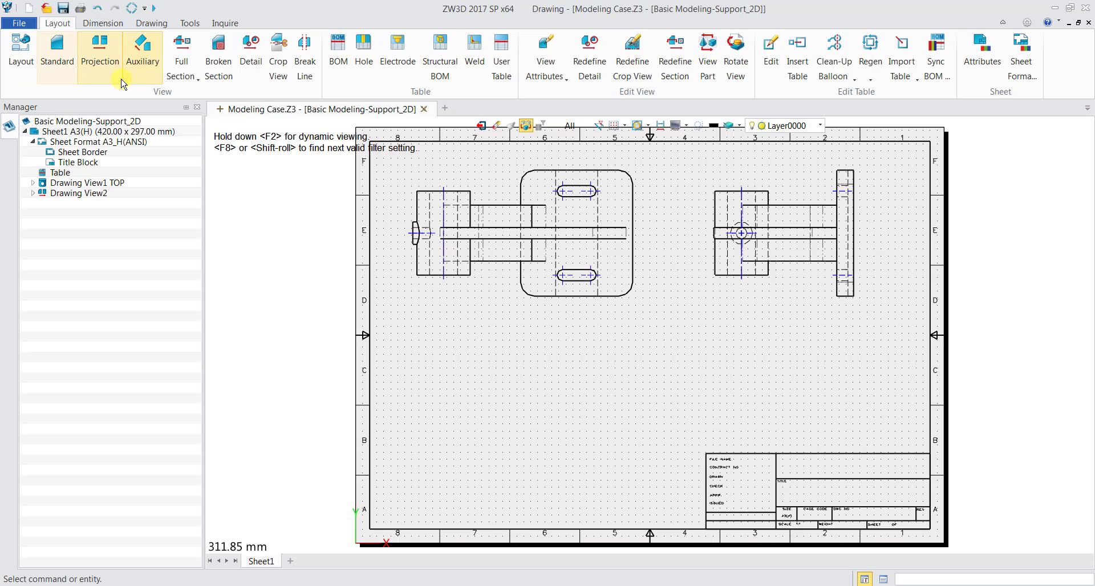
pyautogui.click(113, 70)
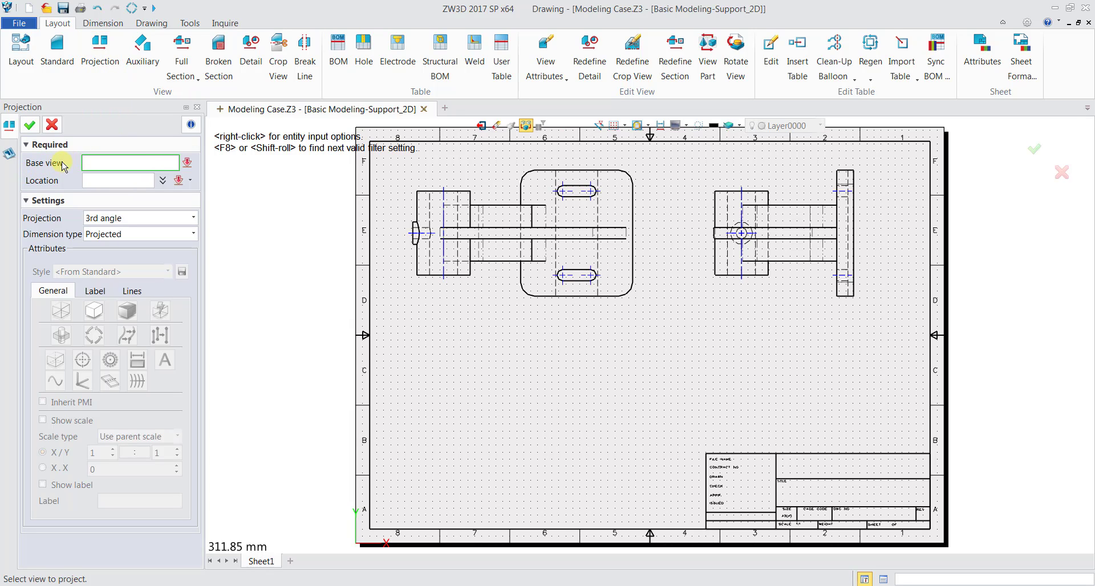
pyautogui.click(384, 280)
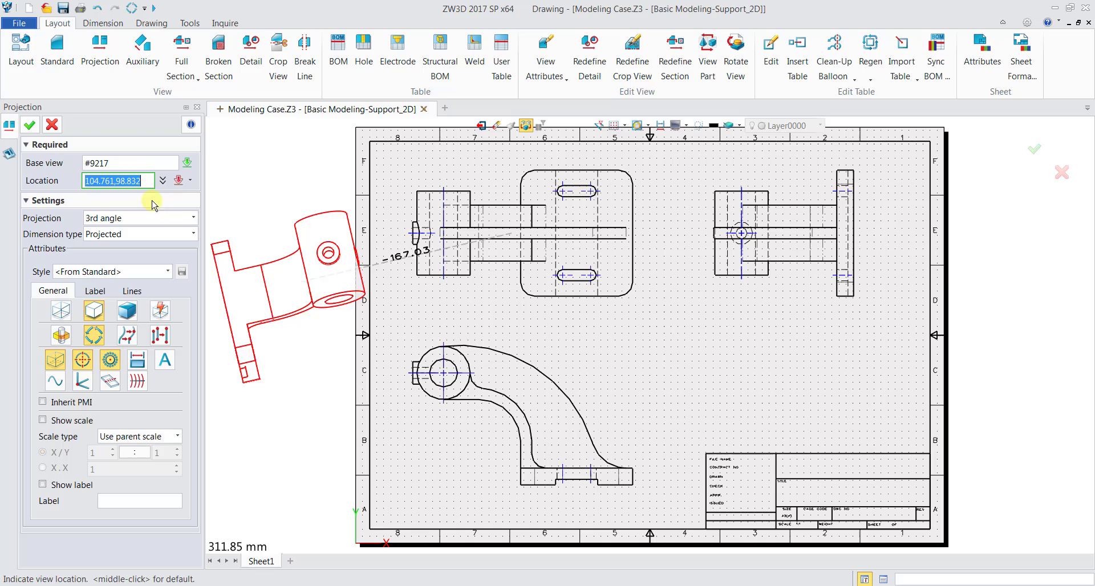
pyautogui.click(30, 127)
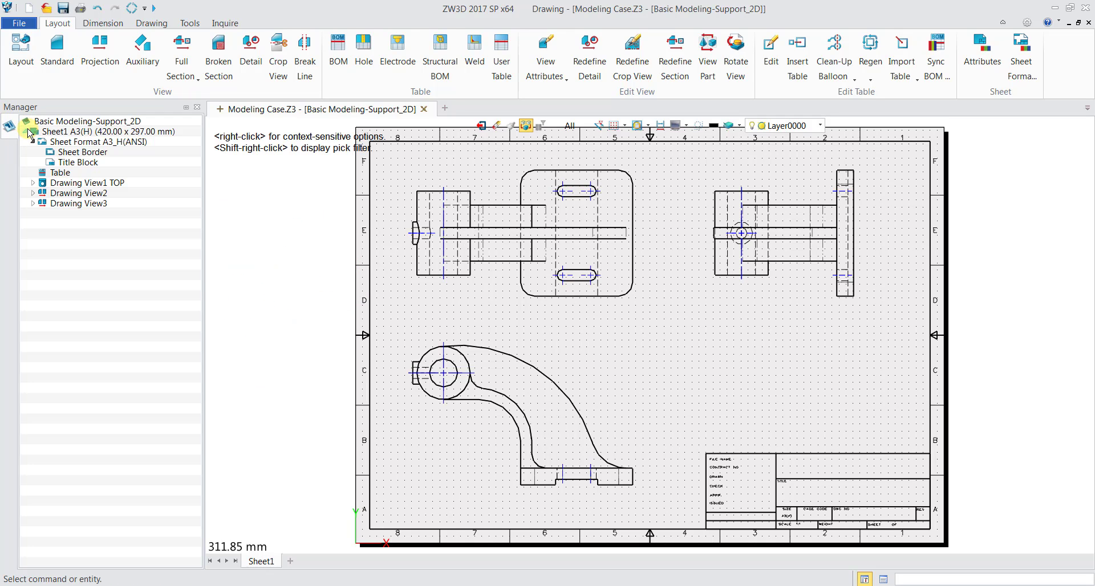
pyautogui.click(100, 49)
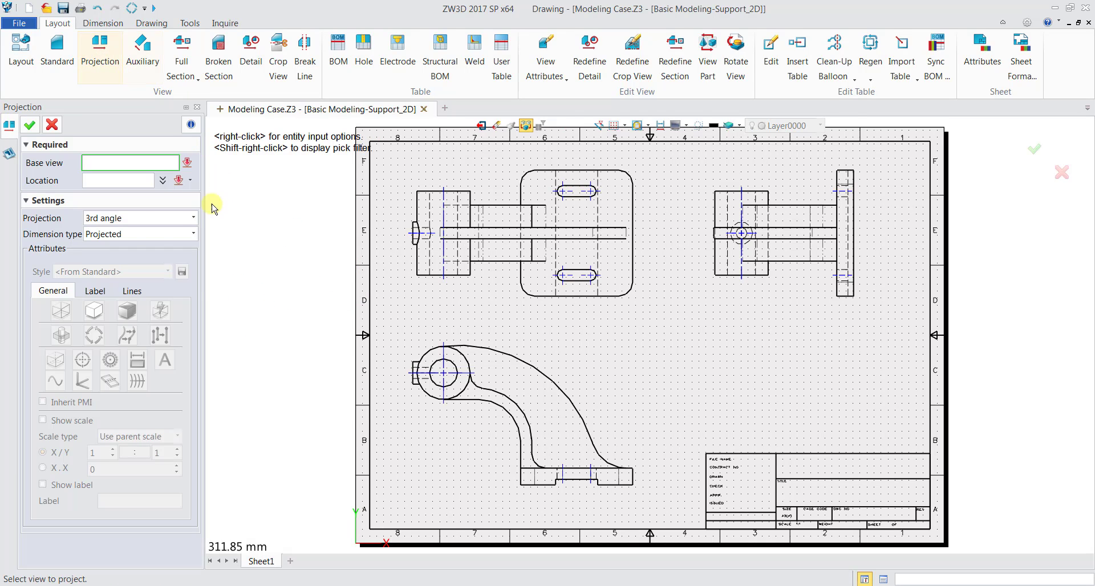
pyautogui.click(193, 220)
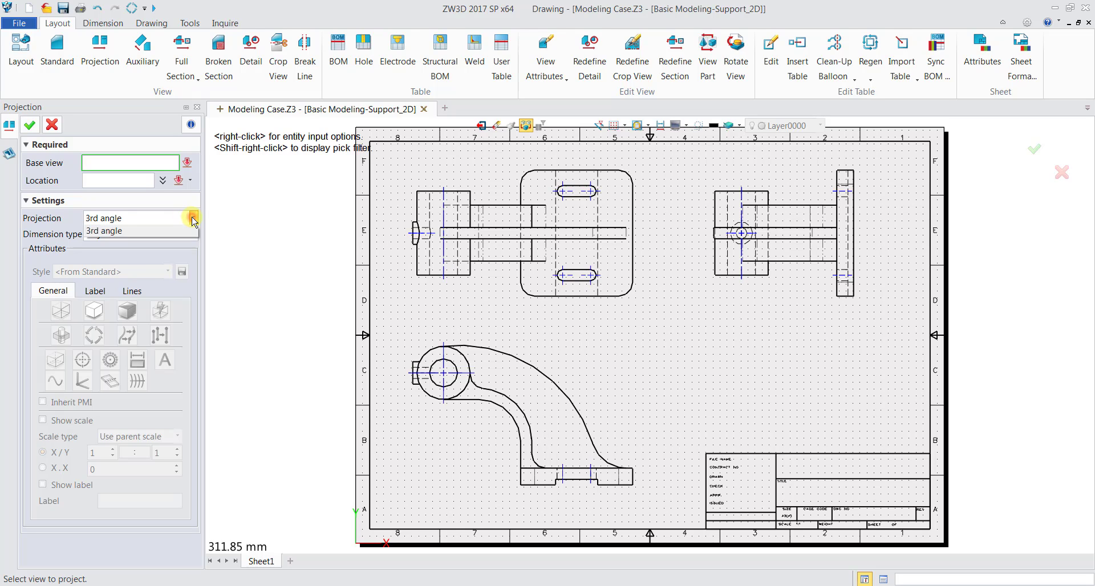
pyautogui.click(183, 231)
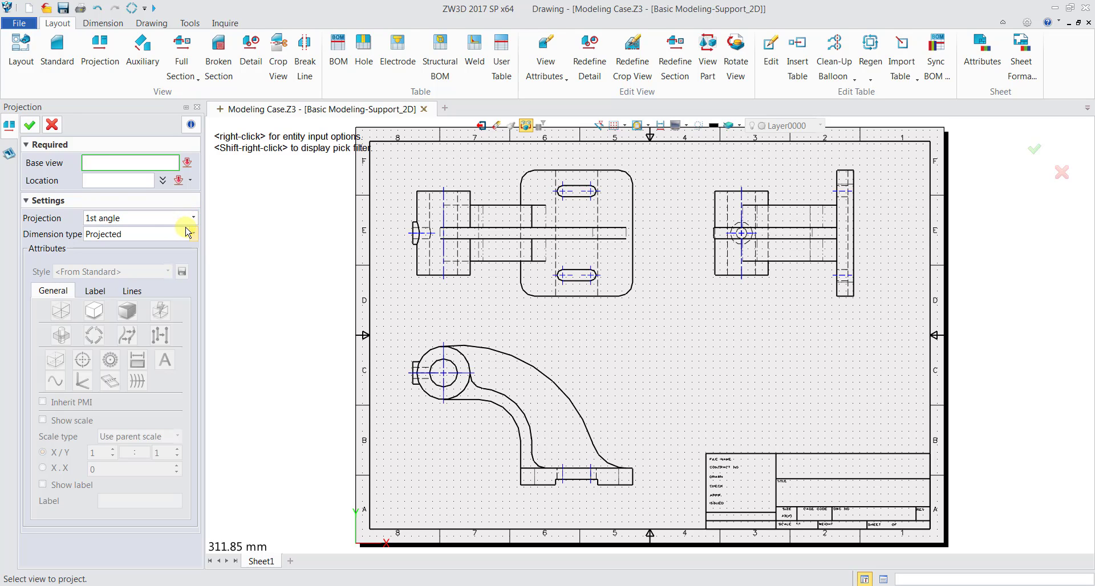
pyautogui.click(193, 217)
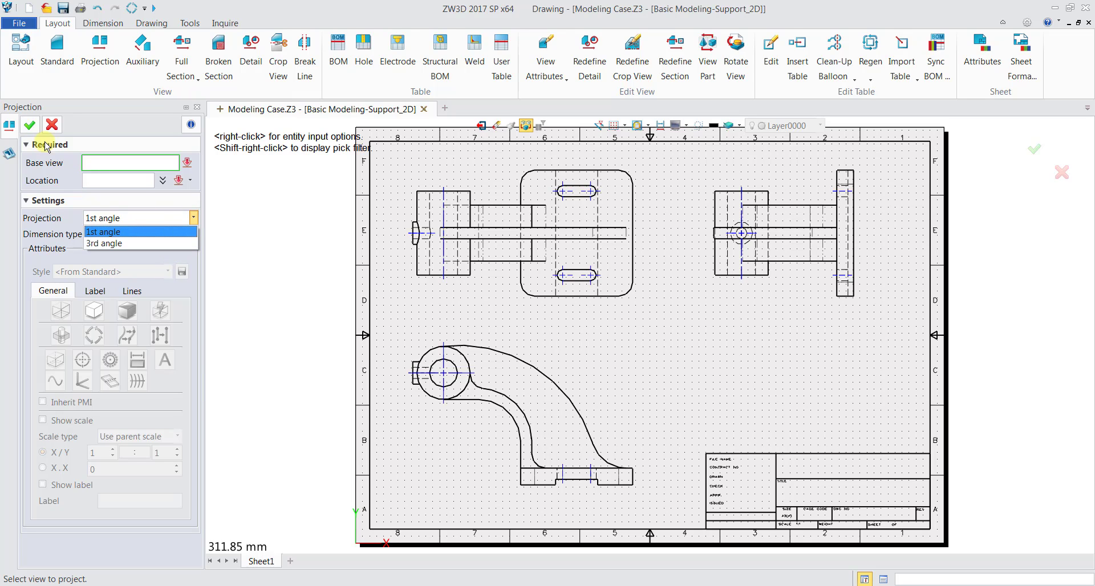
pyautogui.click(52, 124)
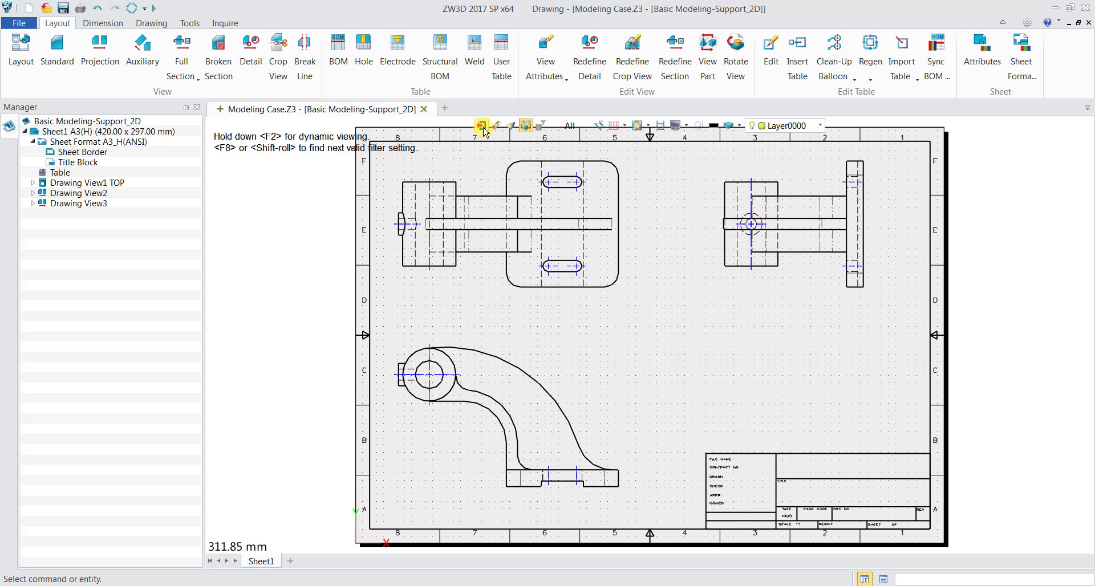
# In the 3D part, save an oblique orientation seen from above as a custom view with the default name, and return to the 2D sheet.
pyautogui.click(482, 129)
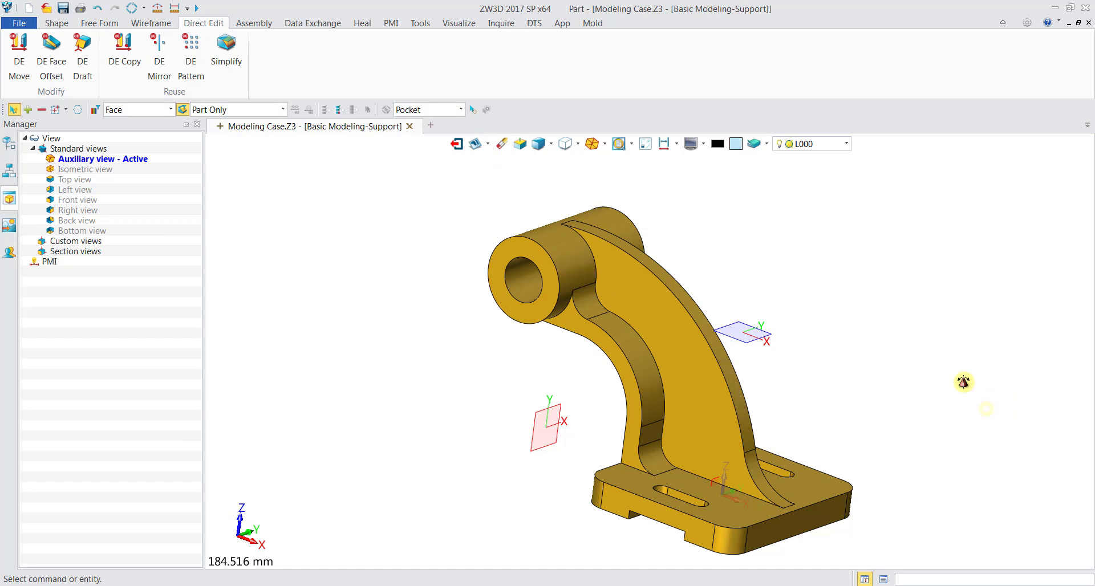
pyautogui.scroll(-3, 960, 378)
pyautogui.moveTo(949, 361); pyautogui.dragTo(764, 382, button='right')
pyautogui.moveTo(838, 360); pyautogui.dragTo(826, 314, button='middle')
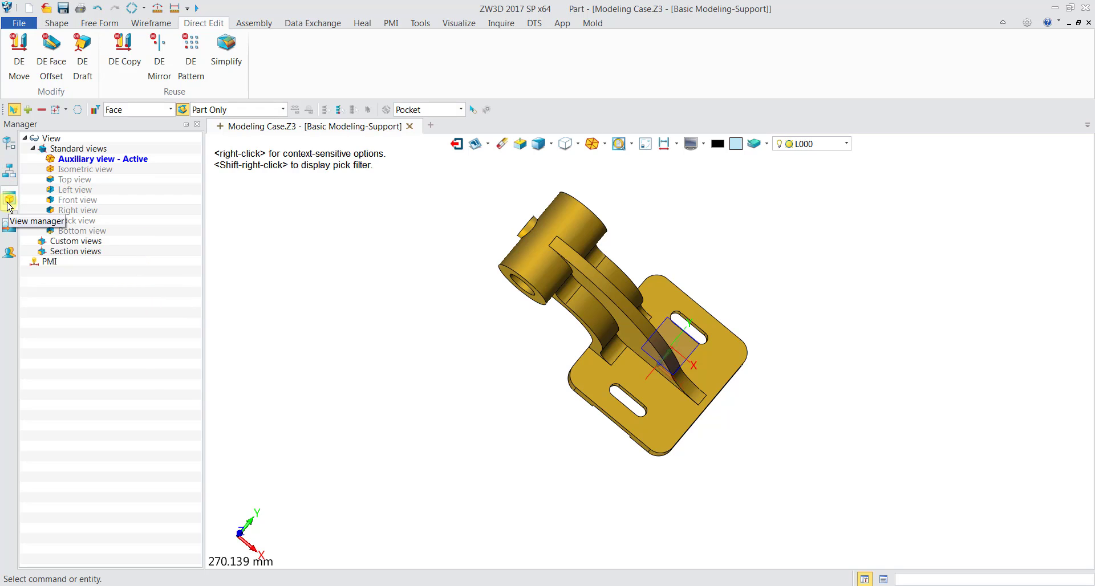
pyautogui.rightClick(65, 245)
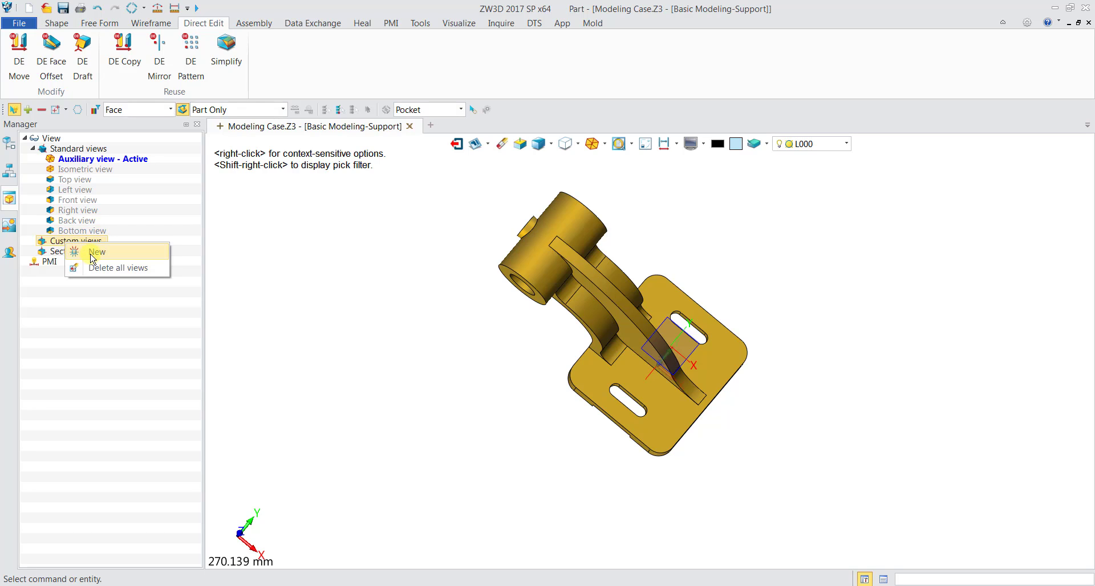
pyautogui.click(92, 252)
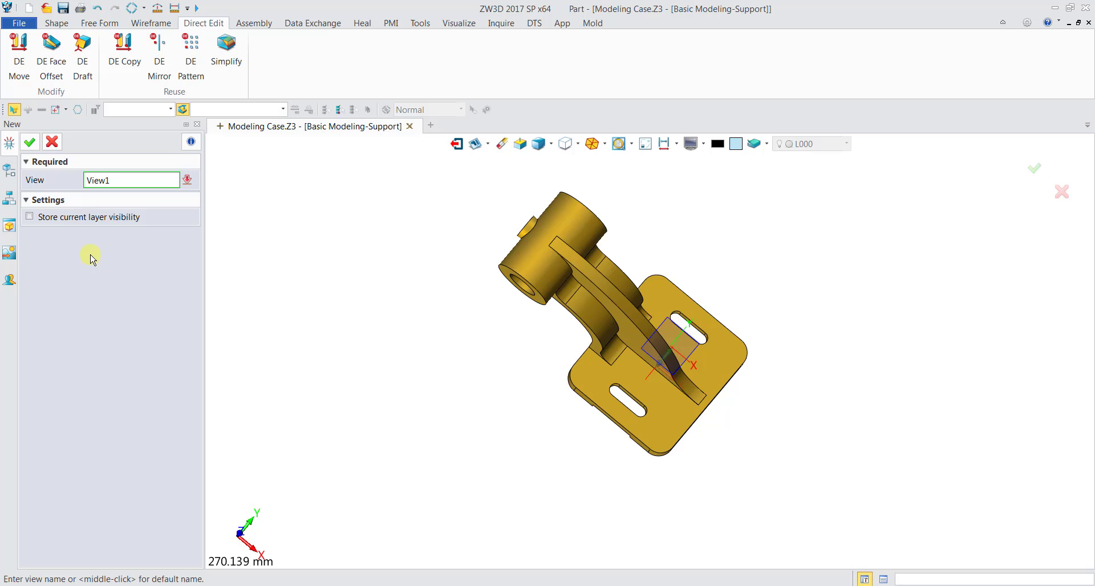
pyautogui.click(29, 142)
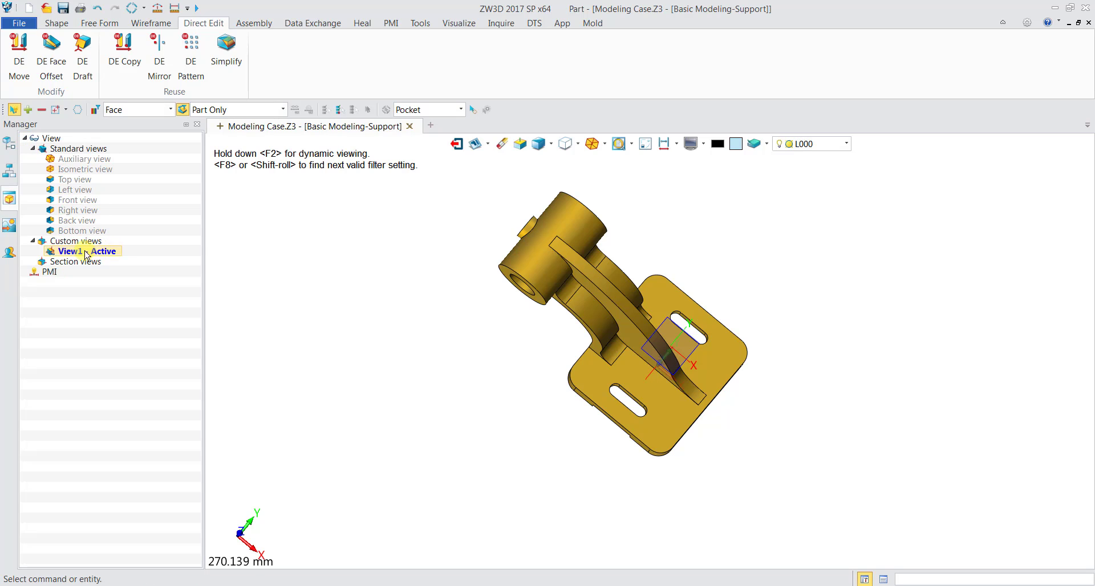
pyautogui.click(489, 144)
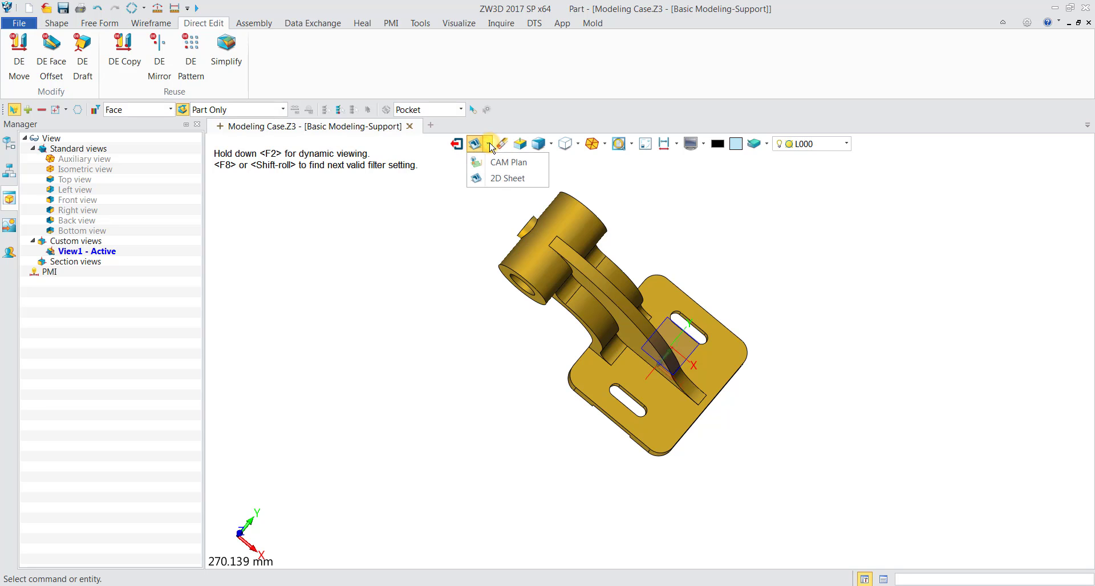
pyautogui.click(504, 179)
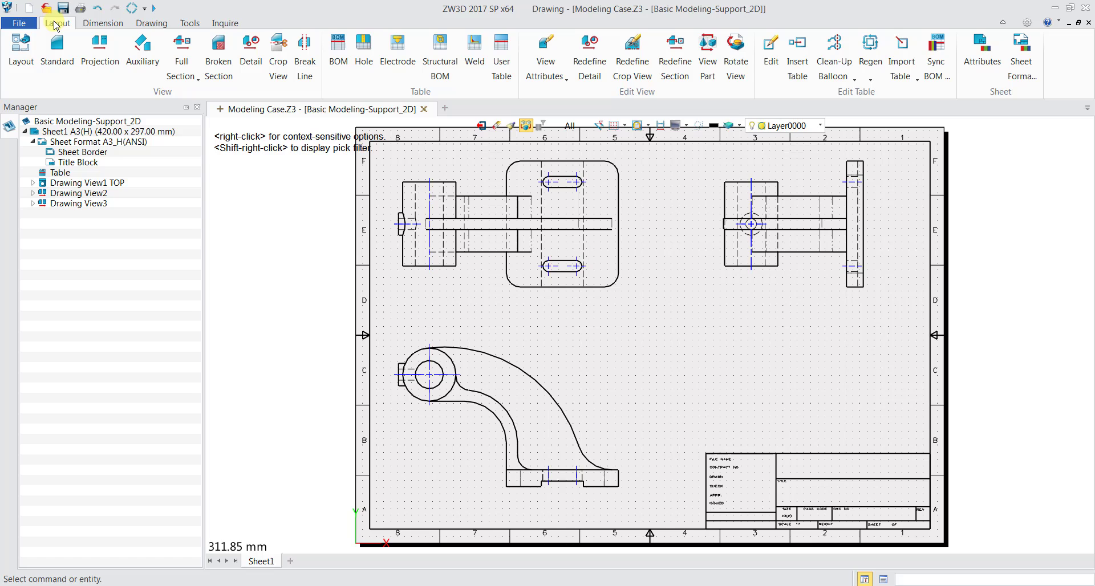
# Insert the custom view View1 at 1:2 scale in the free area above the title block, without further projections.
pyautogui.click(57, 49)
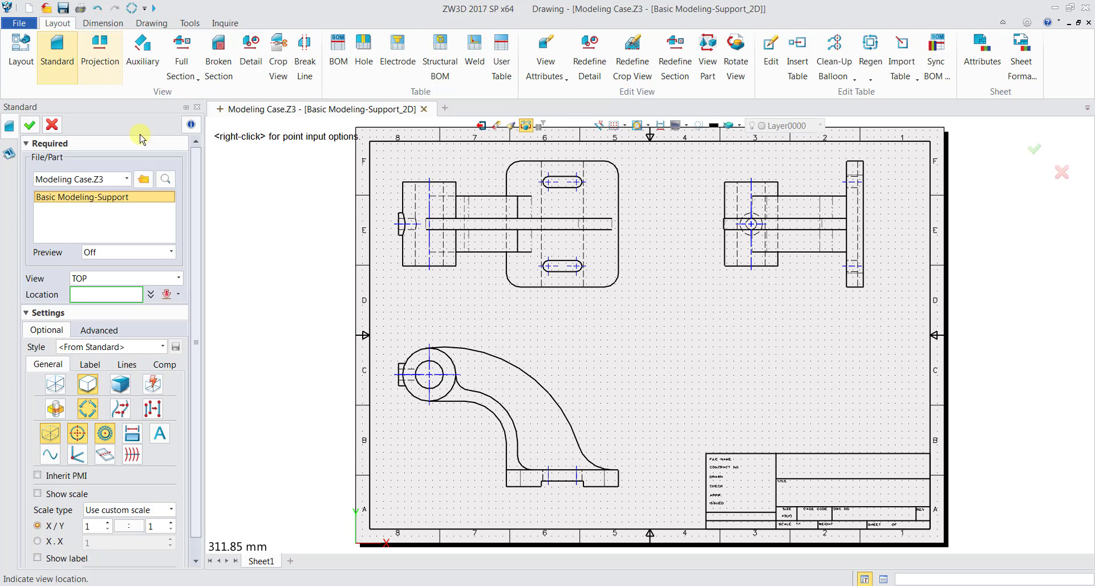
pyautogui.click(179, 278)
pyautogui.moveTo(177, 311); pyautogui.dragTo(175, 358)
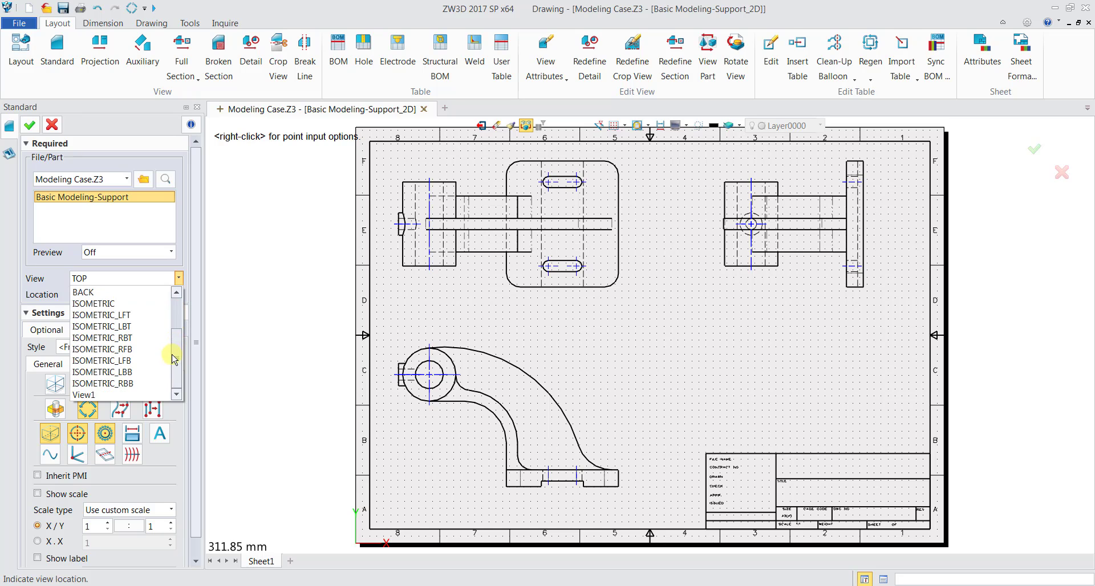
pyautogui.click(115, 395)
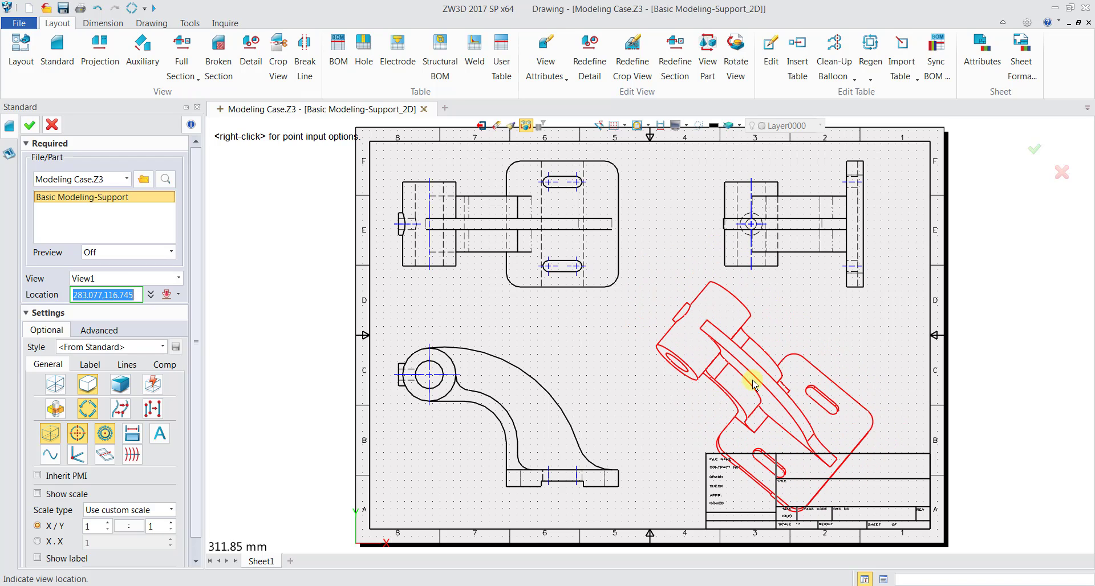
pyautogui.click(503, 236)
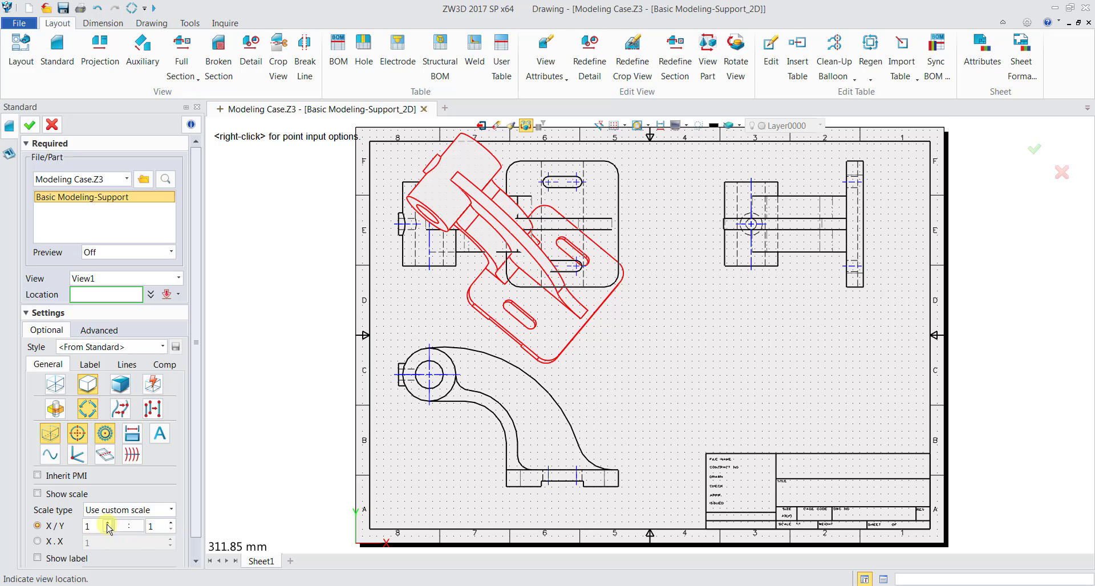
pyautogui.click(171, 523)
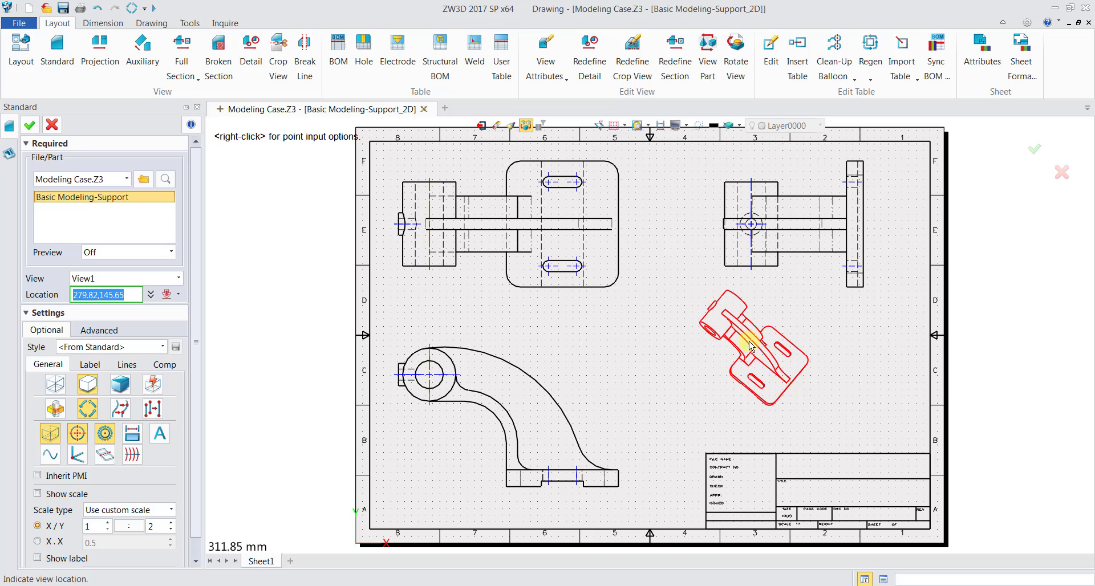
pyautogui.click(767, 351)
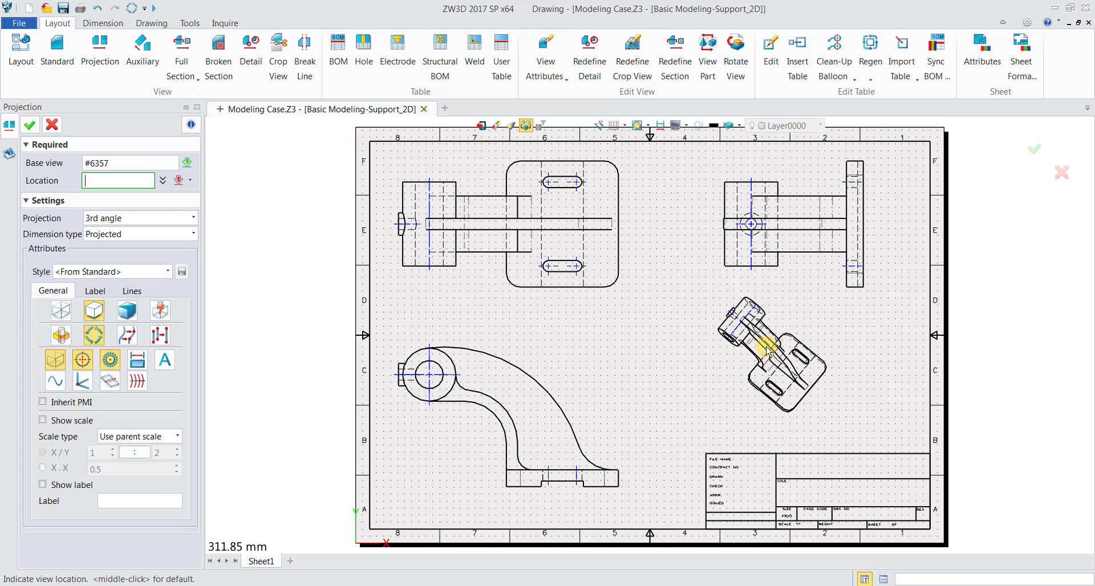
pyautogui.click(32, 126)
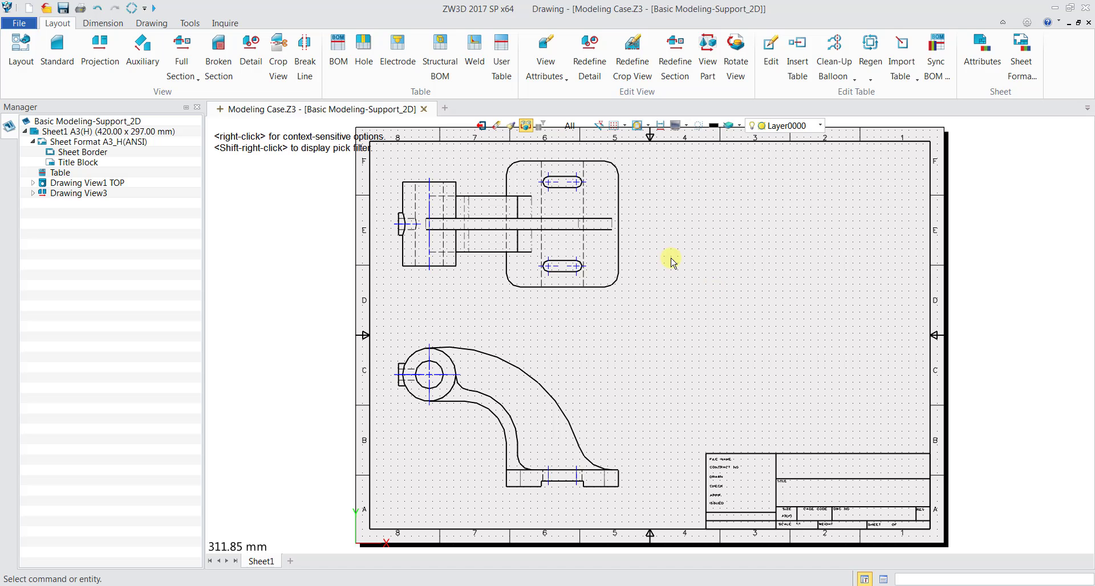
# Insert a standard ISOMETRIC view at 1:2 scale in the sheet's upper-right area, without further projections.
pyautogui.click(54, 63)
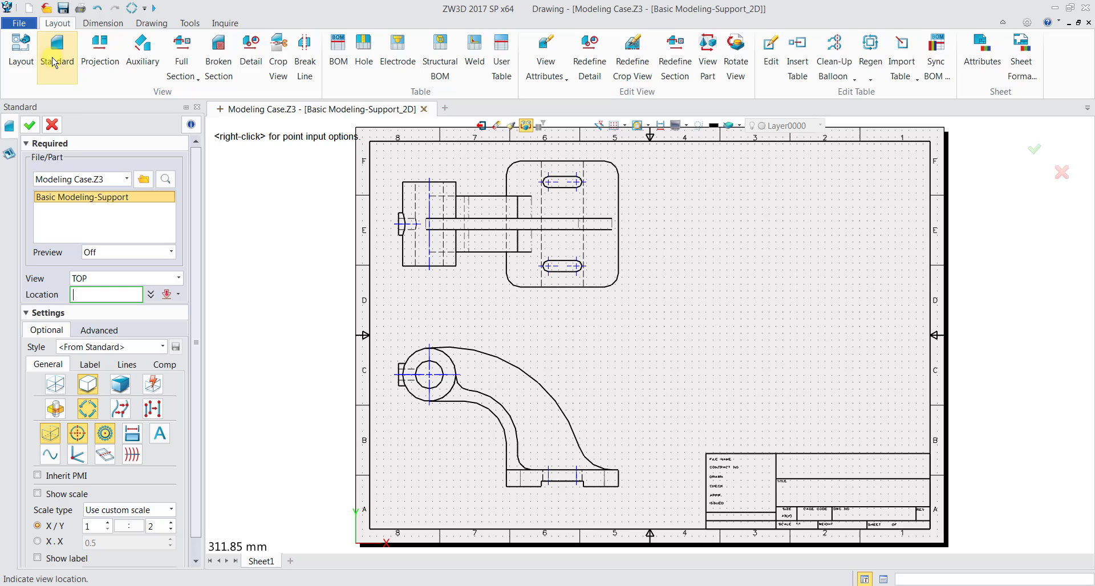
pyautogui.click(179, 285)
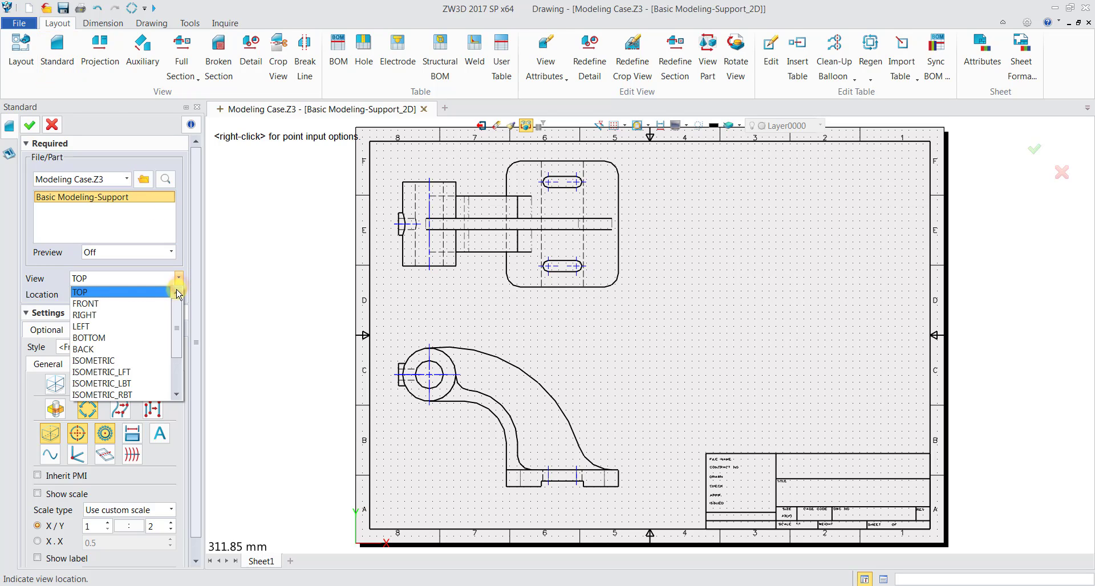
pyautogui.click(151, 357)
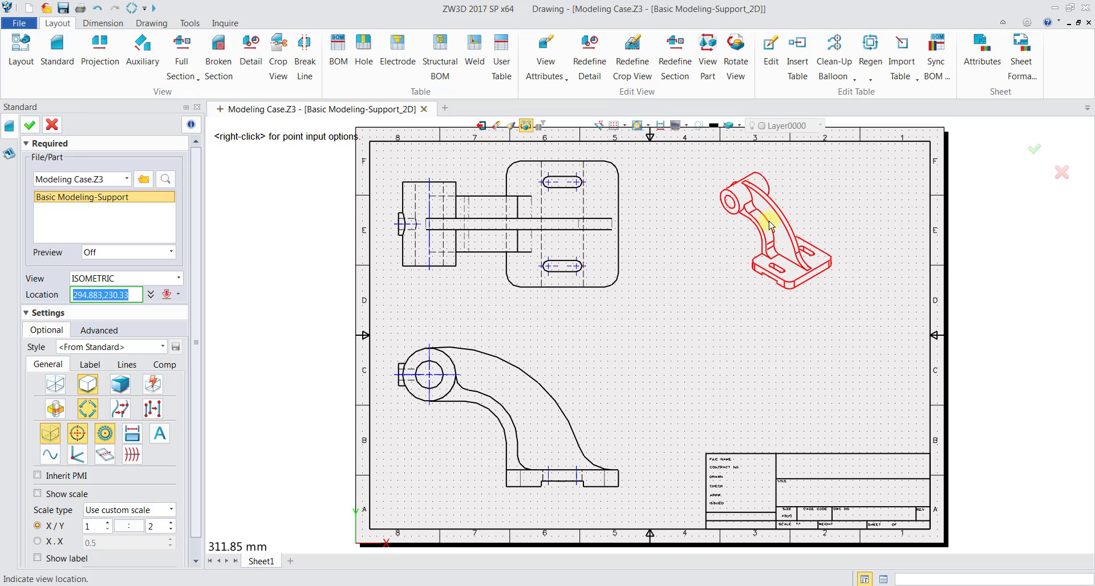
pyautogui.click(770, 225)
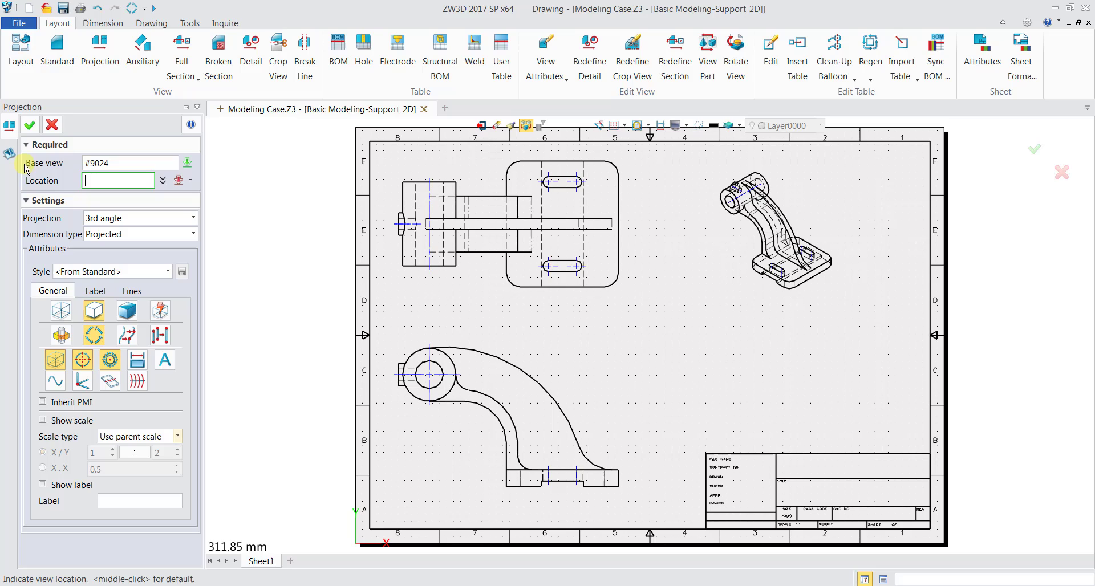
pyautogui.click(51, 128)
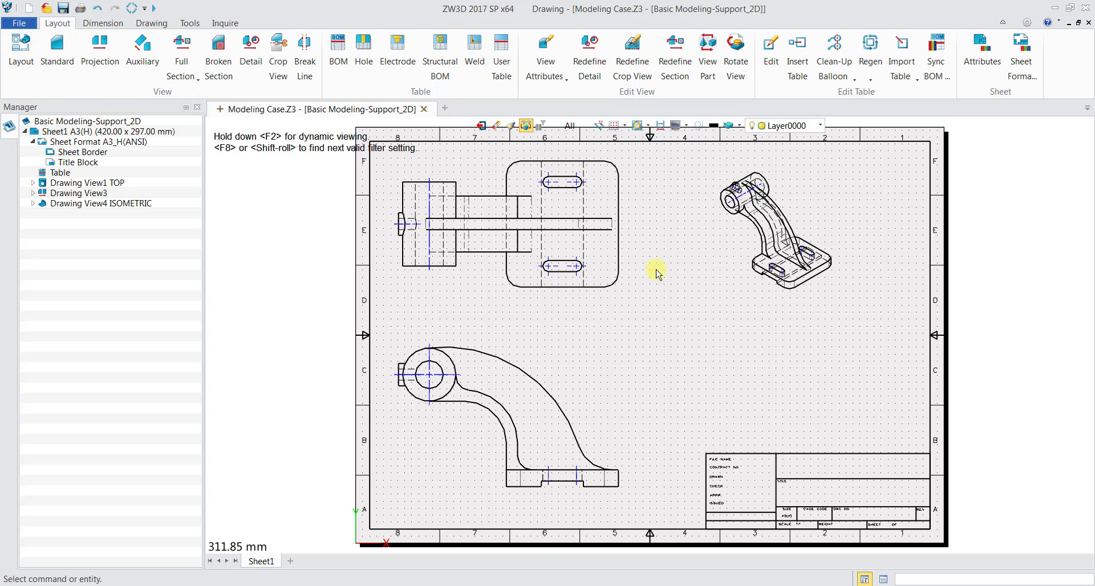
# Set the isometric view's custom scale to 1:1 and move the view down so it fits inside the sheet border.
pyautogui.doubleClick(749, 299)
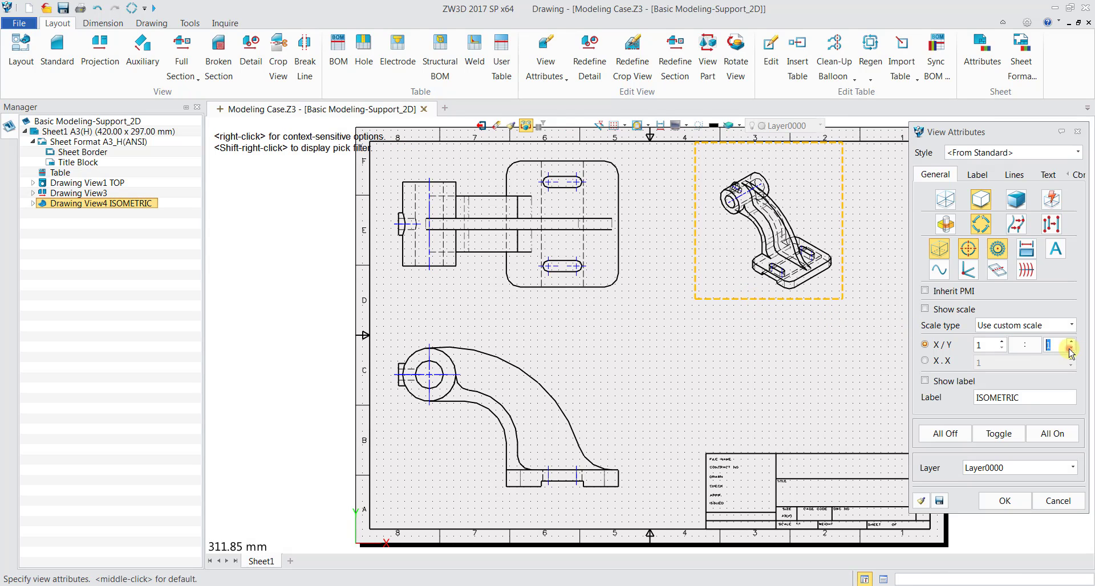
pyautogui.click(1011, 503)
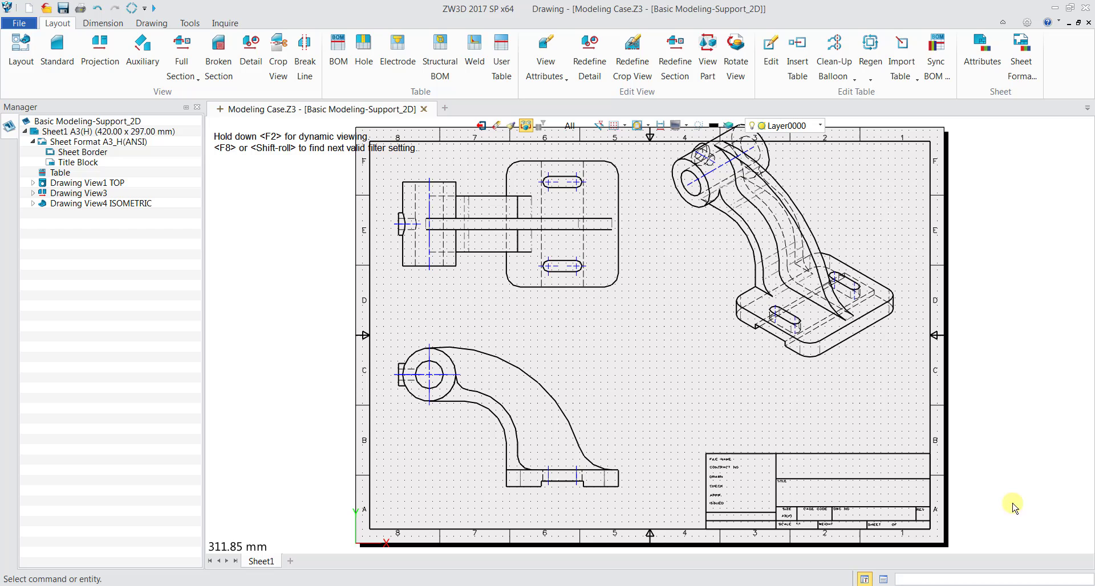
pyautogui.moveTo(788, 373); pyautogui.dragTo(776, 416)
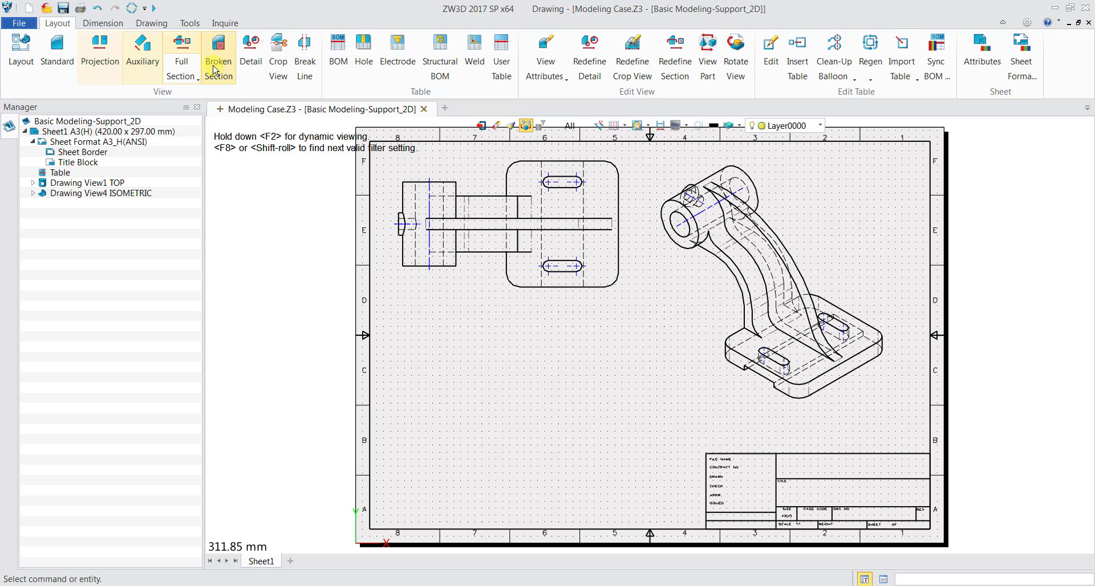
# Define a full section of the top view along its horizontal centreline and place it directly below that view.
pyautogui.click(199, 82)
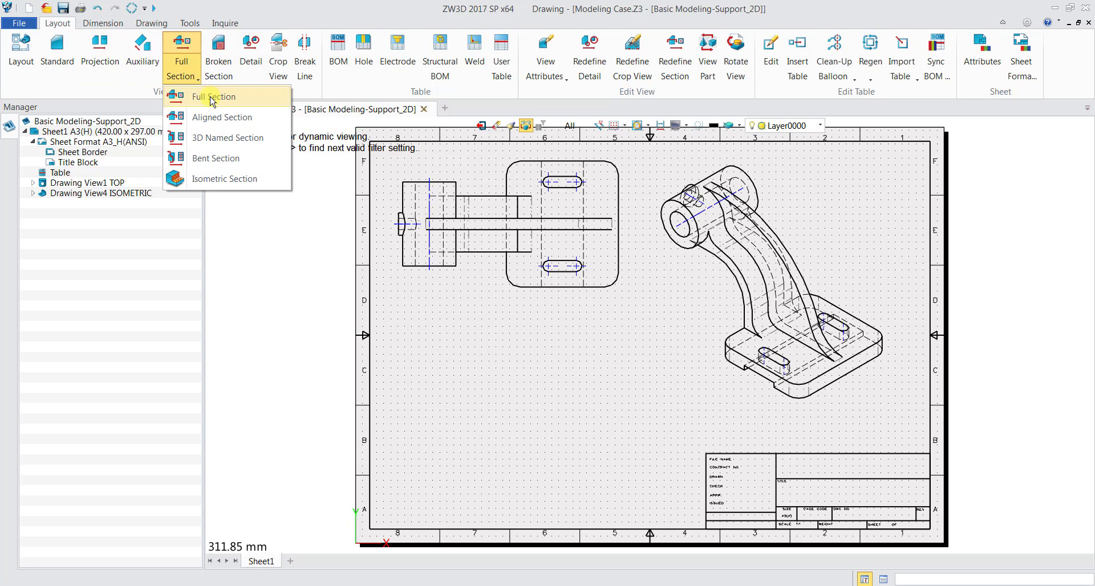
pyautogui.click(212, 102)
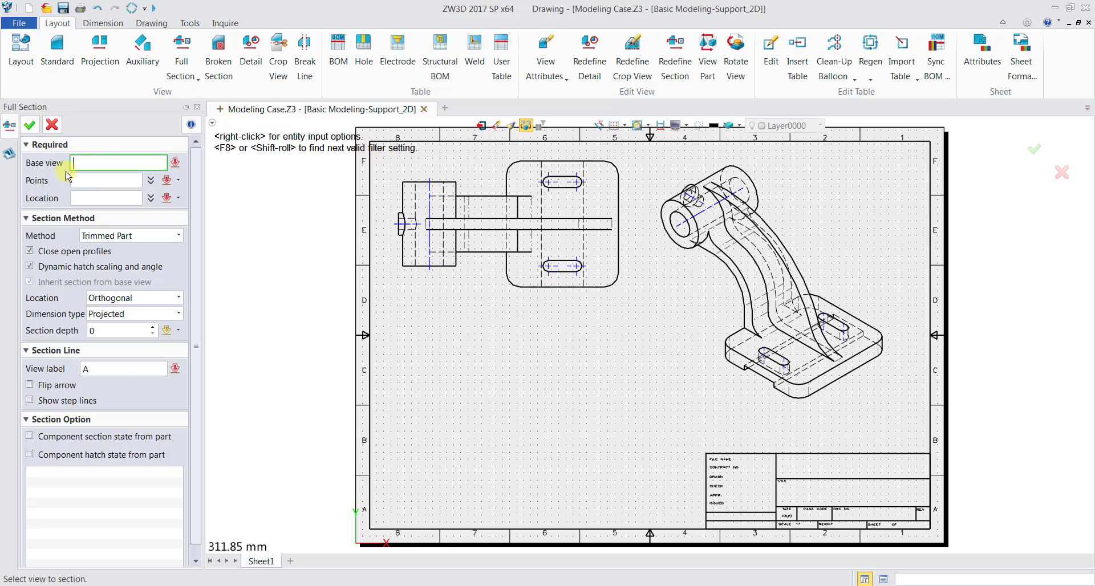
pyautogui.click(446, 297)
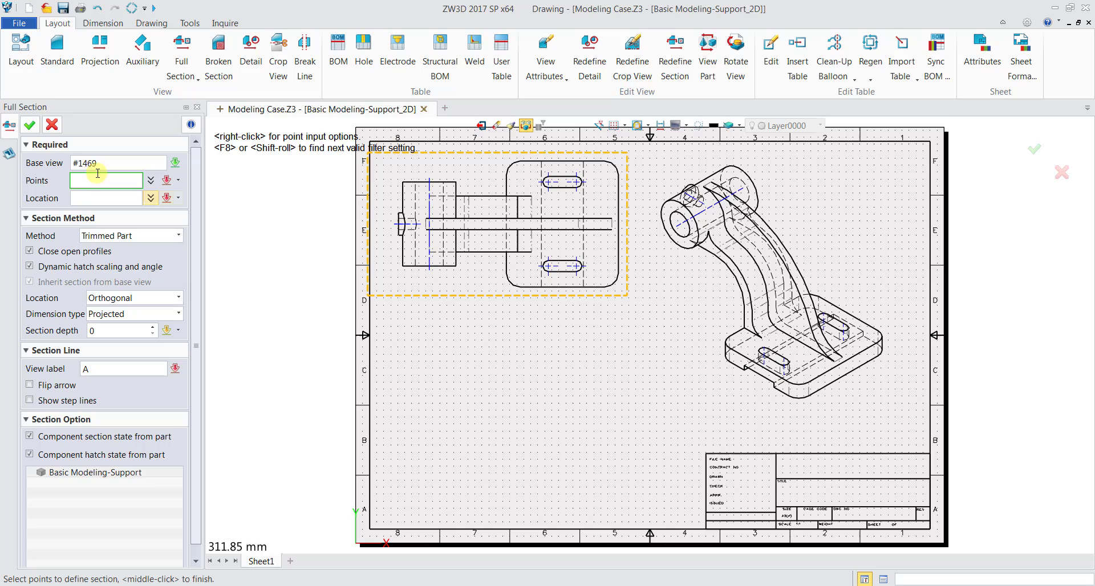
pyautogui.click(382, 226)
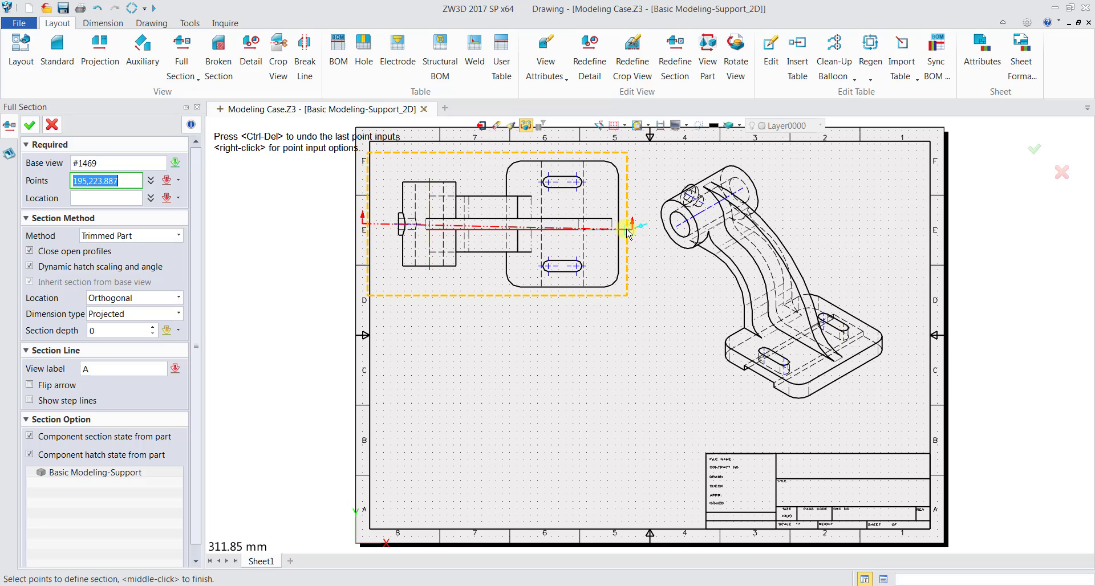
pyautogui.click(648, 230)
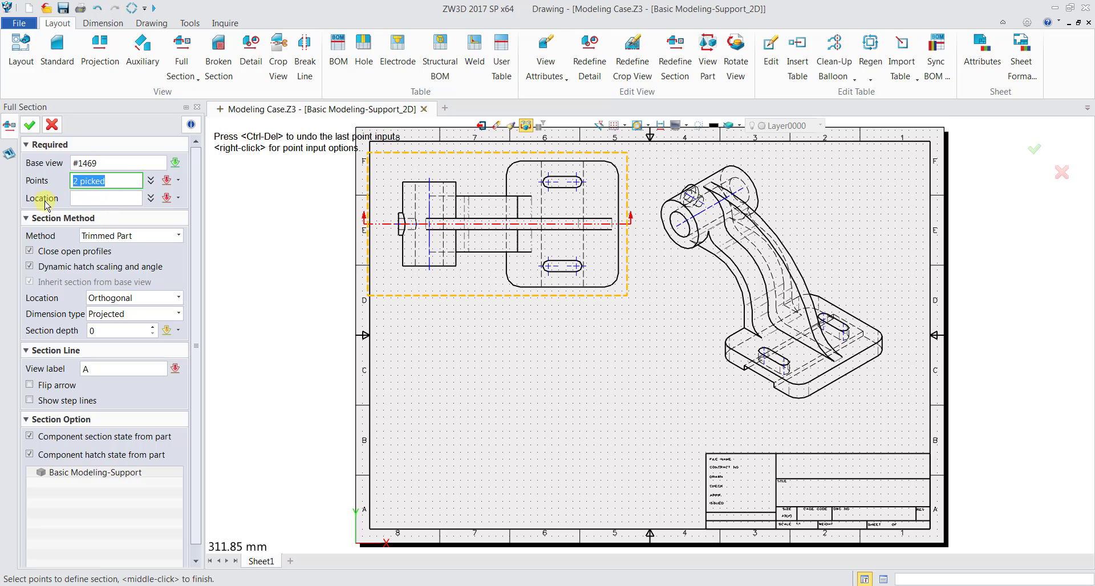
pyautogui.click(92, 199)
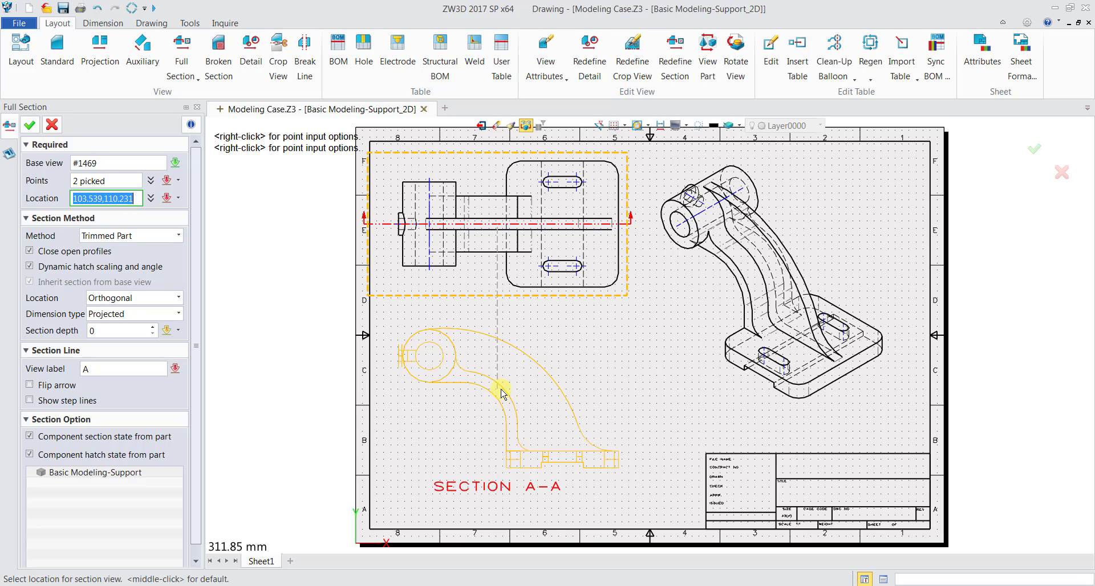
pyautogui.click(502, 392)
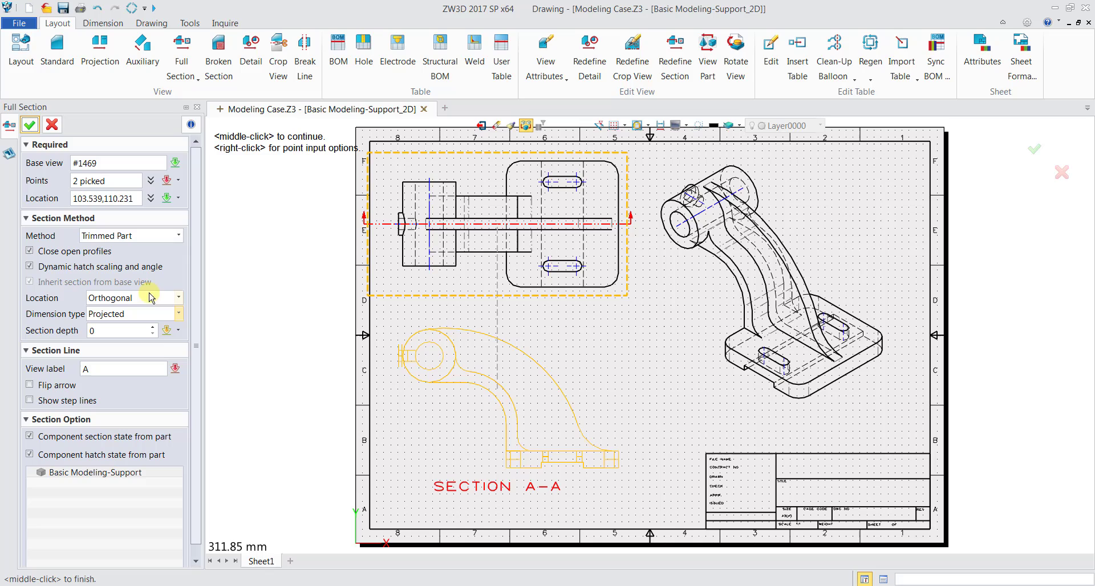
# Flip the section line's arrows to point downward and create section view A-A.
pyautogui.click(30, 385)
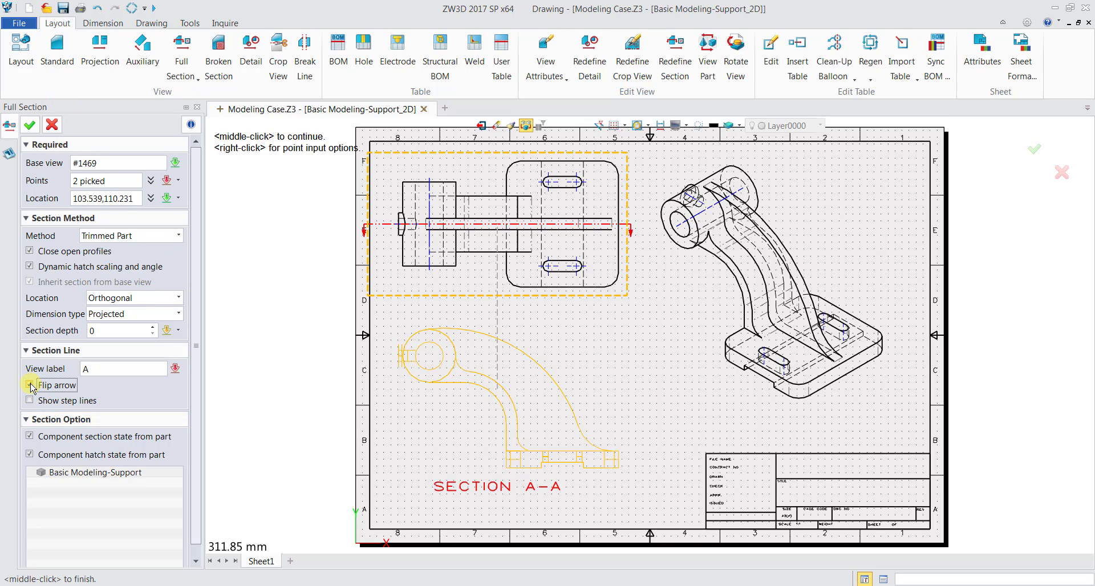
pyautogui.click(30, 386)
pyautogui.click(30, 387)
pyautogui.click(93, 372)
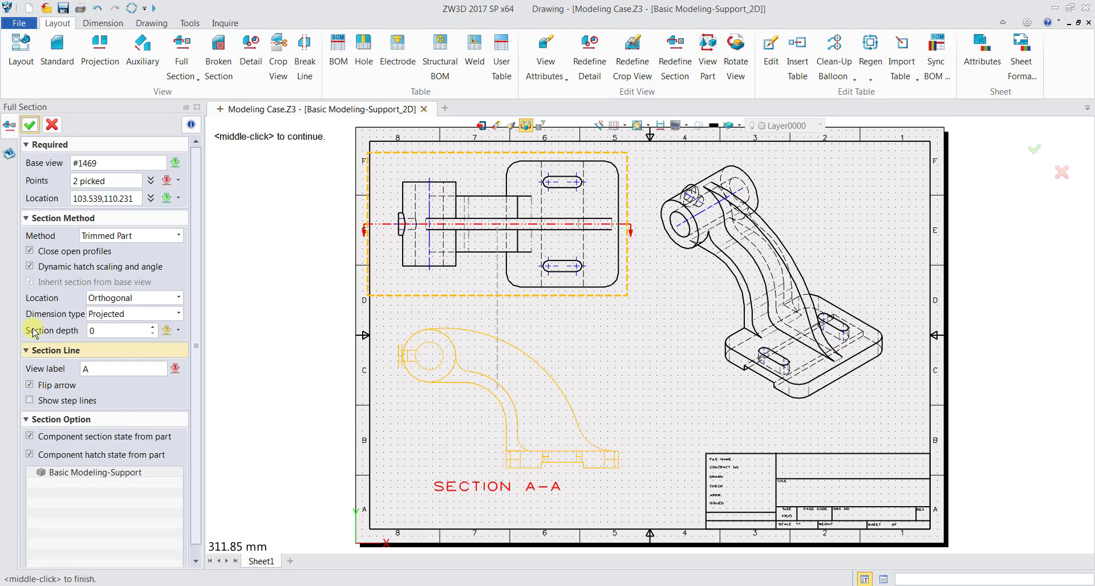
pyautogui.click(30, 127)
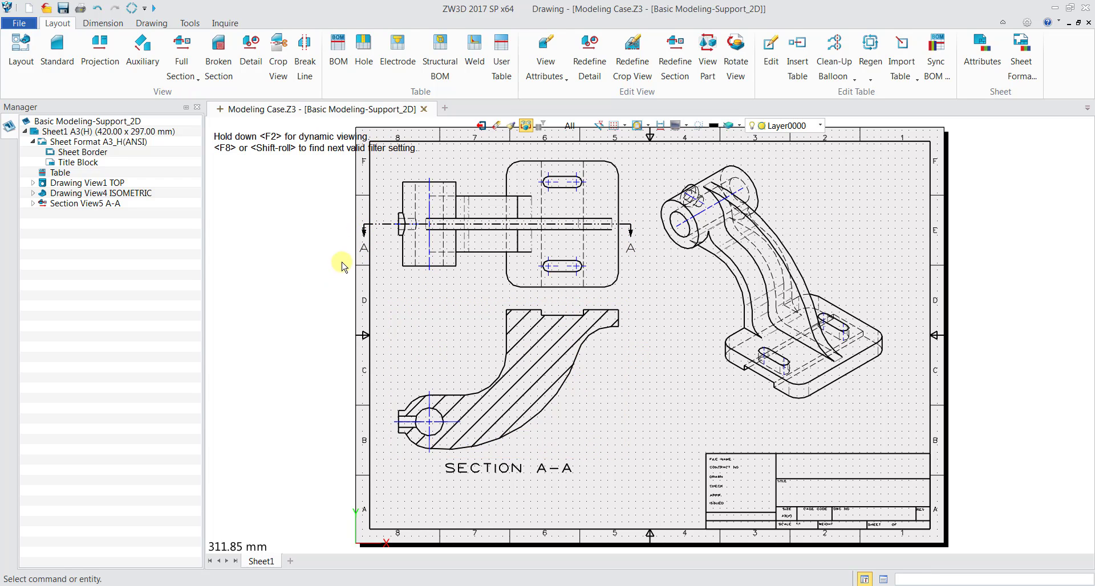
# Examine the section line's attributes, including its arrow styles and text settings.
pyautogui.doubleClick(631, 255)
pyautogui.click(1052, 366)
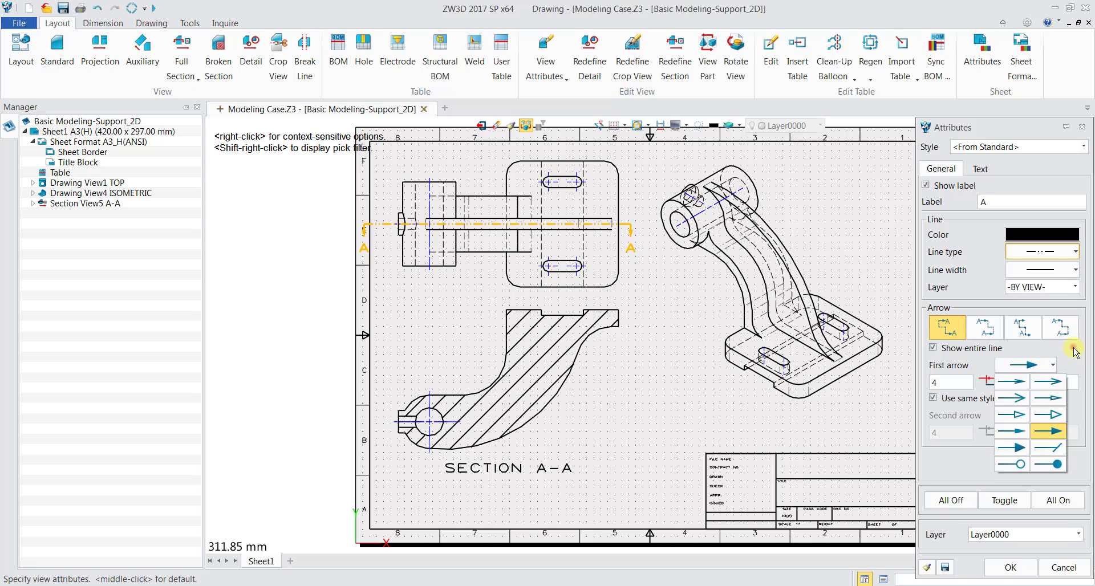
pyautogui.click(1026, 338)
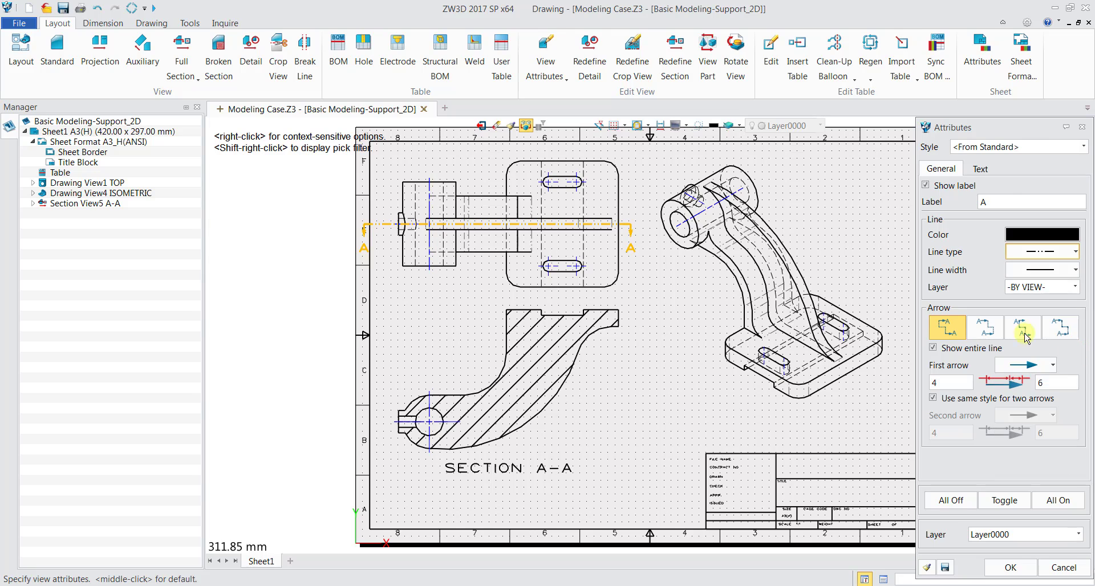
pyautogui.click(992, 170)
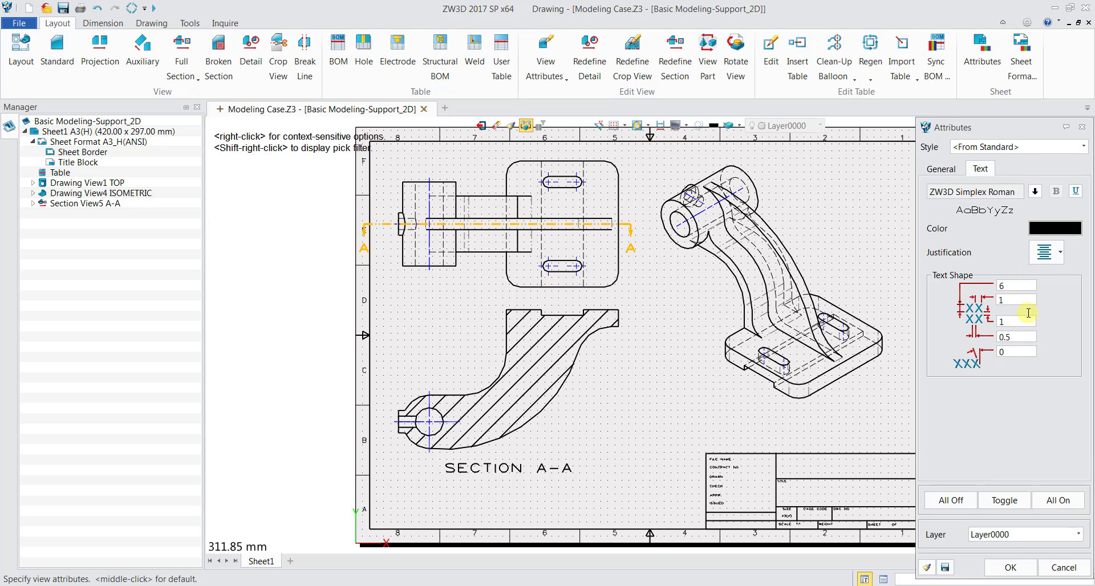
pyautogui.click(956, 170)
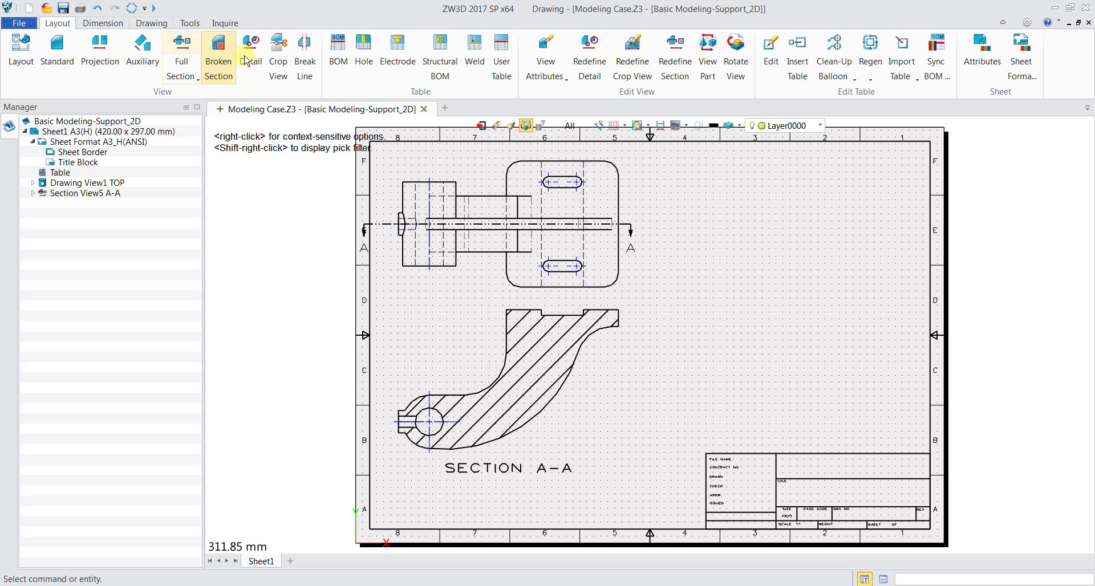
# Define a circular detail area on the top view, centred on the right arc centre of the lower slot and enclosing that slot end.
pyautogui.click(251, 54)
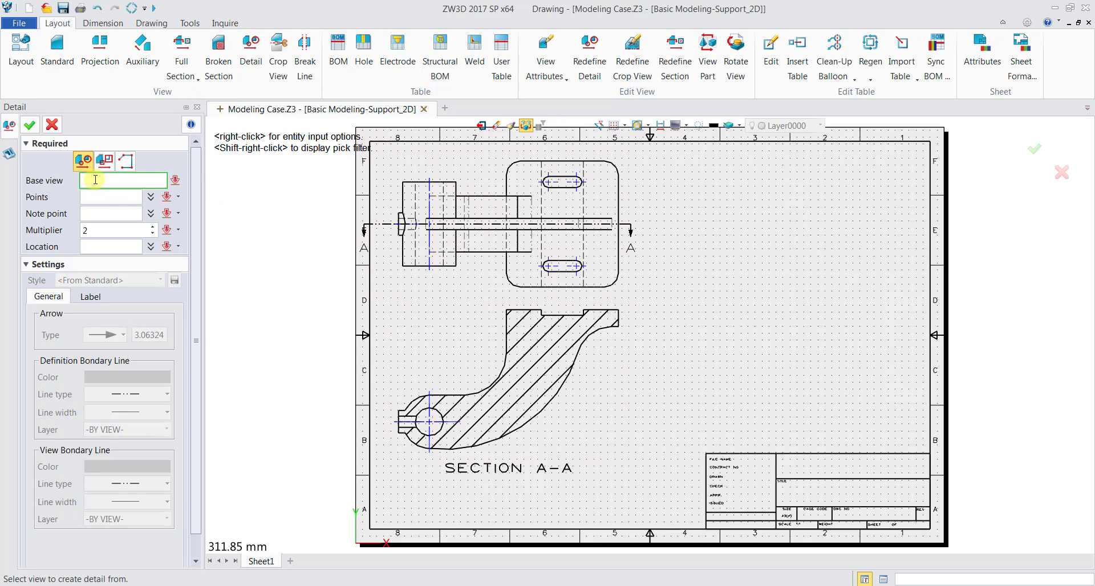
pyautogui.click(485, 301)
pyautogui.click(74, 199)
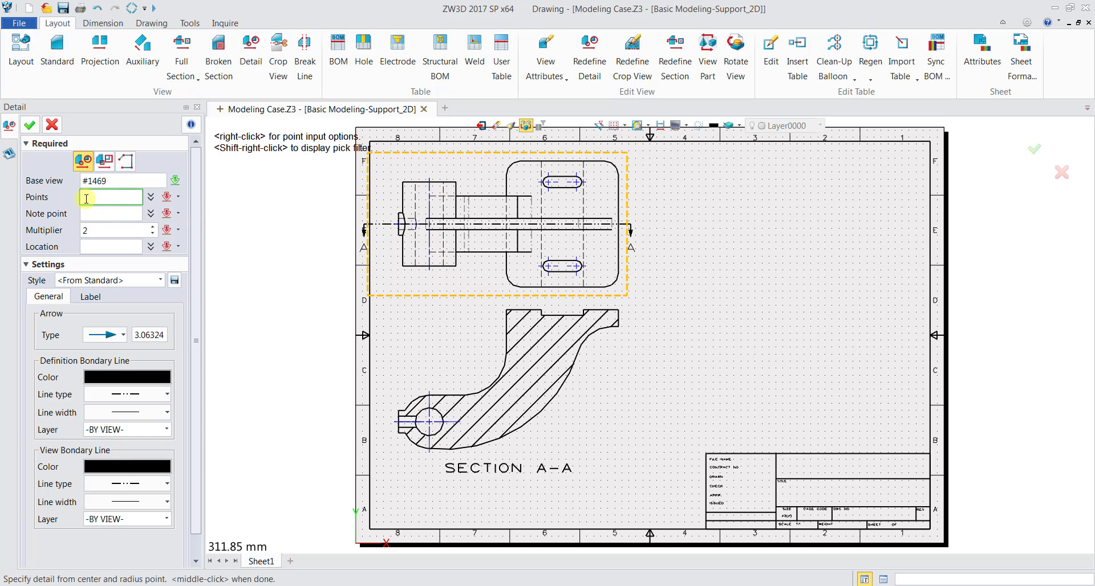
pyautogui.scroll(4, 593, 283)
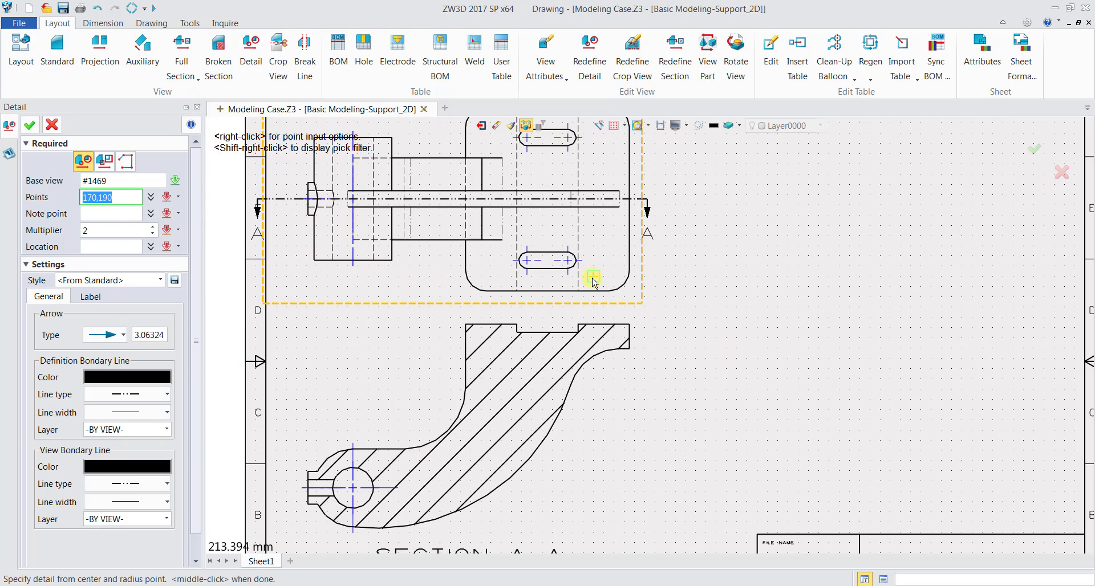
pyautogui.scroll(3, 579, 234)
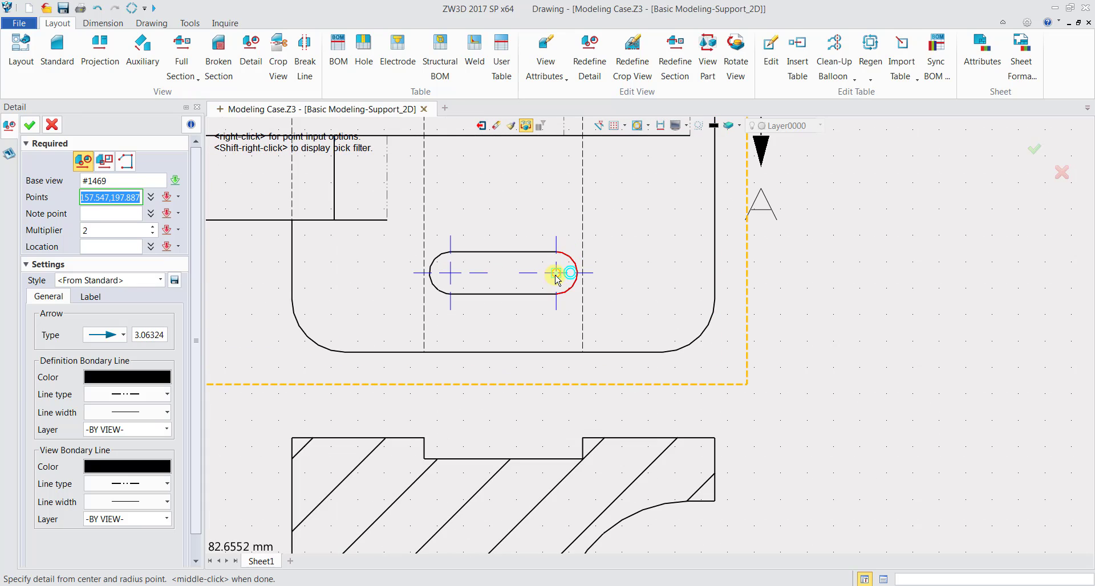
pyautogui.click(557, 274)
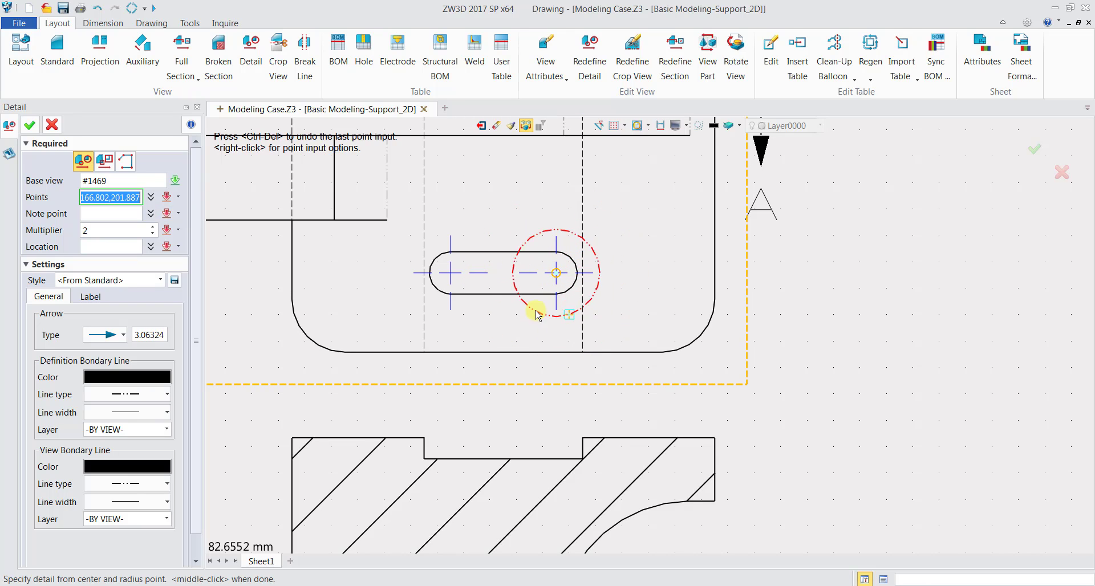
pyautogui.click(608, 287)
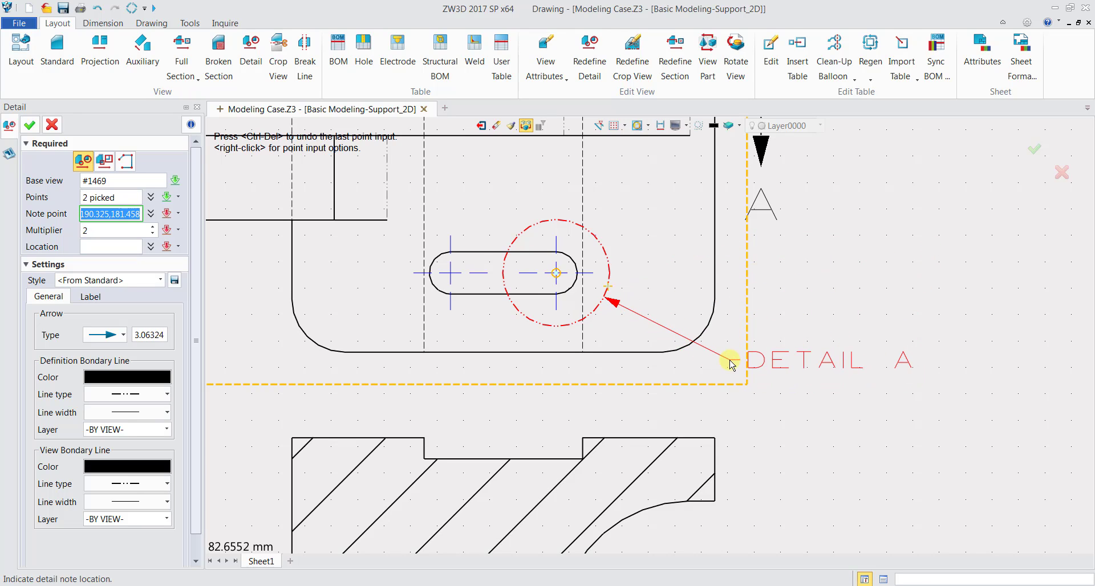
# Place the detail note below and right of the circle, and create the detail view with multiplier 2 in the sheet's upper-right area.
pyautogui.click(732, 365)
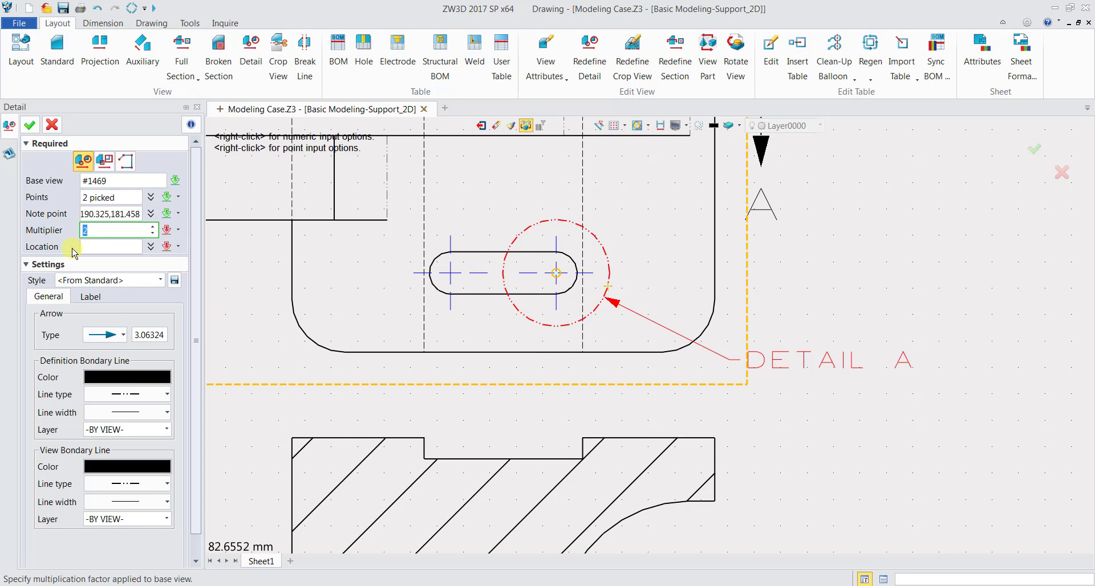
pyautogui.click(93, 246)
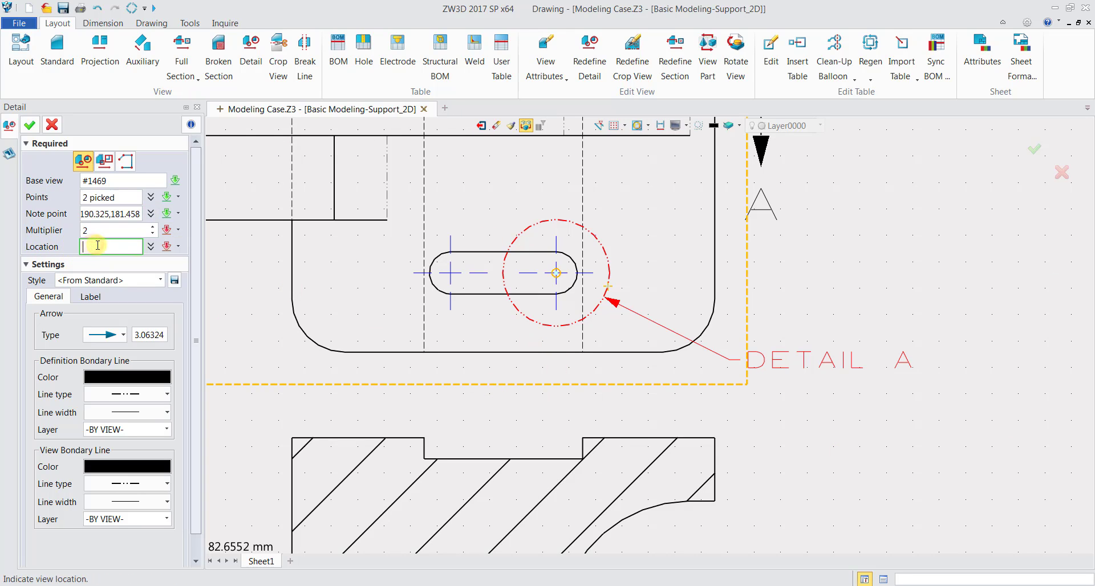
pyautogui.scroll(-6, 873, 317)
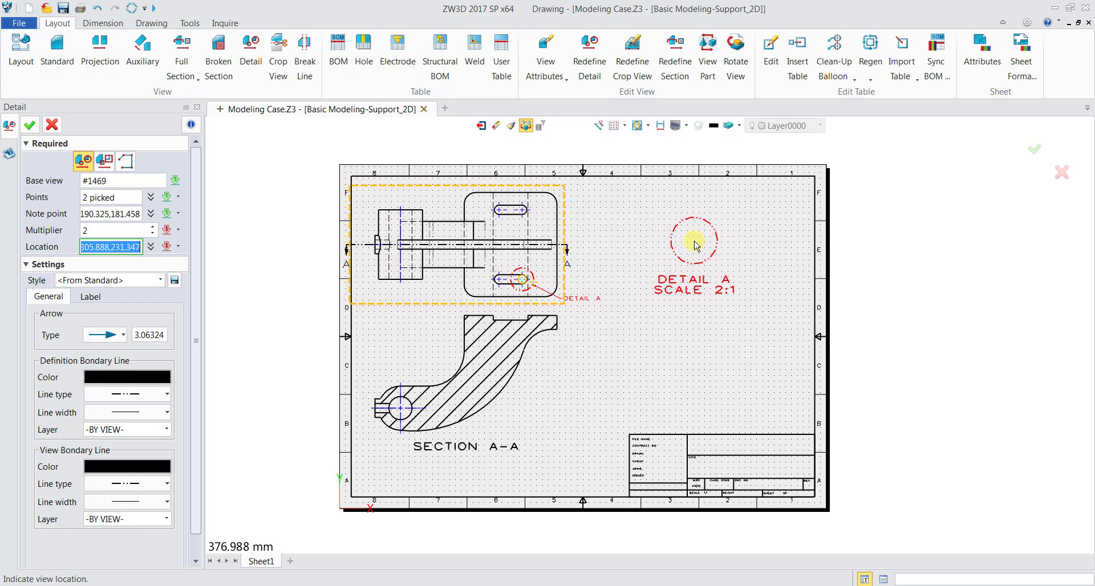
pyautogui.click(695, 245)
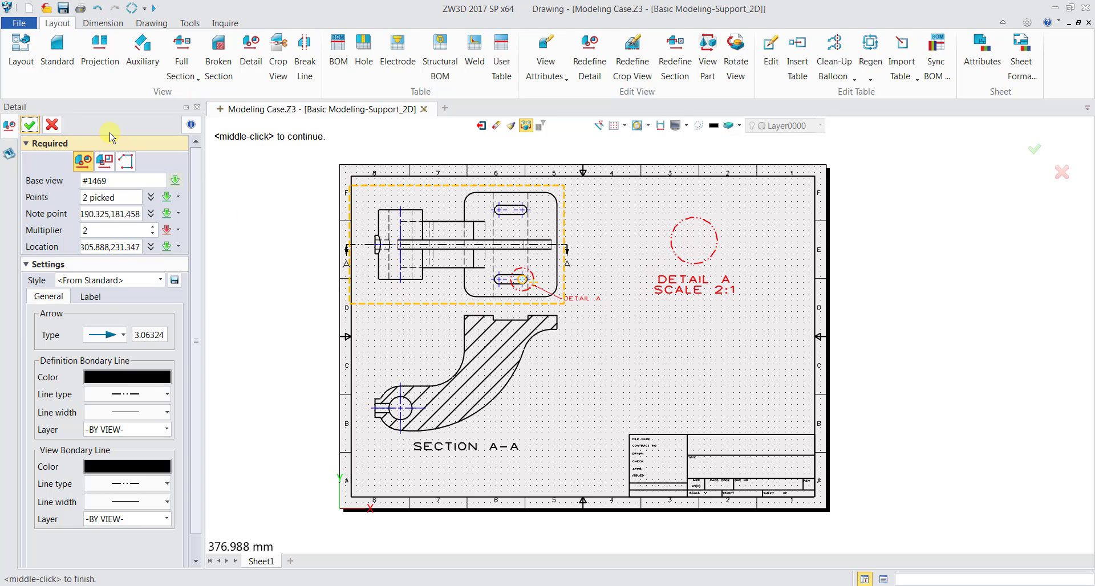
pyautogui.click(31, 125)
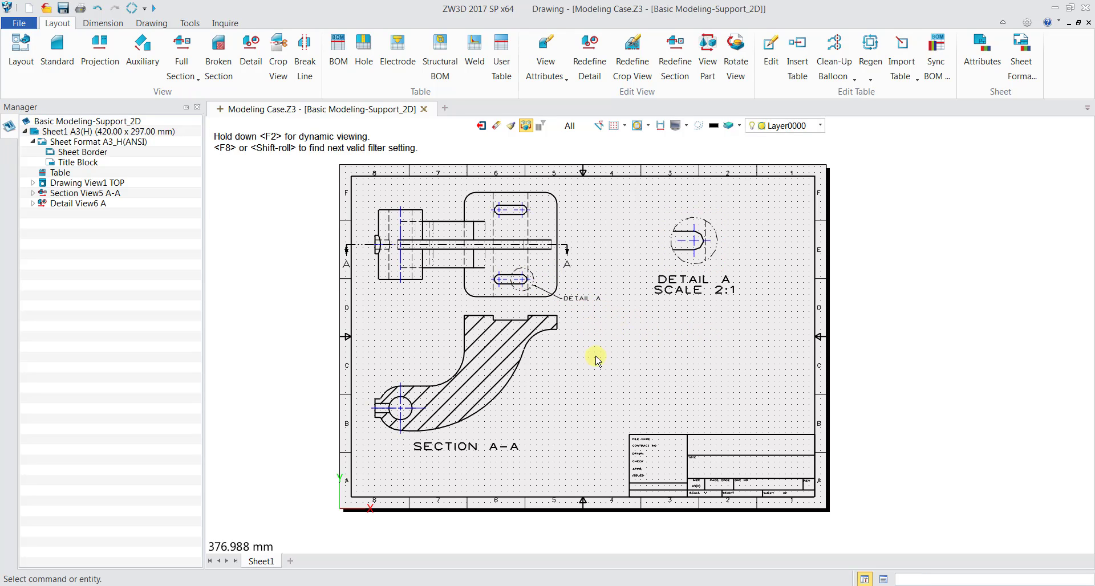
# Set the text height of the DETAIL A callout on the top view to 6.
pyautogui.doubleClick(590, 303)
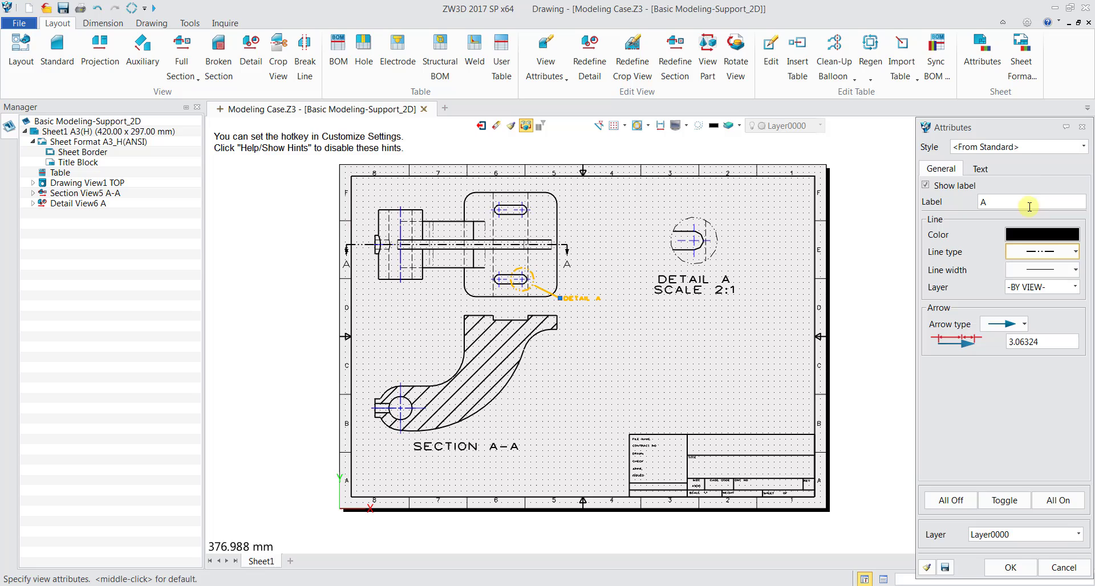
pyautogui.click(985, 169)
pyautogui.doubleClick(1032, 287)
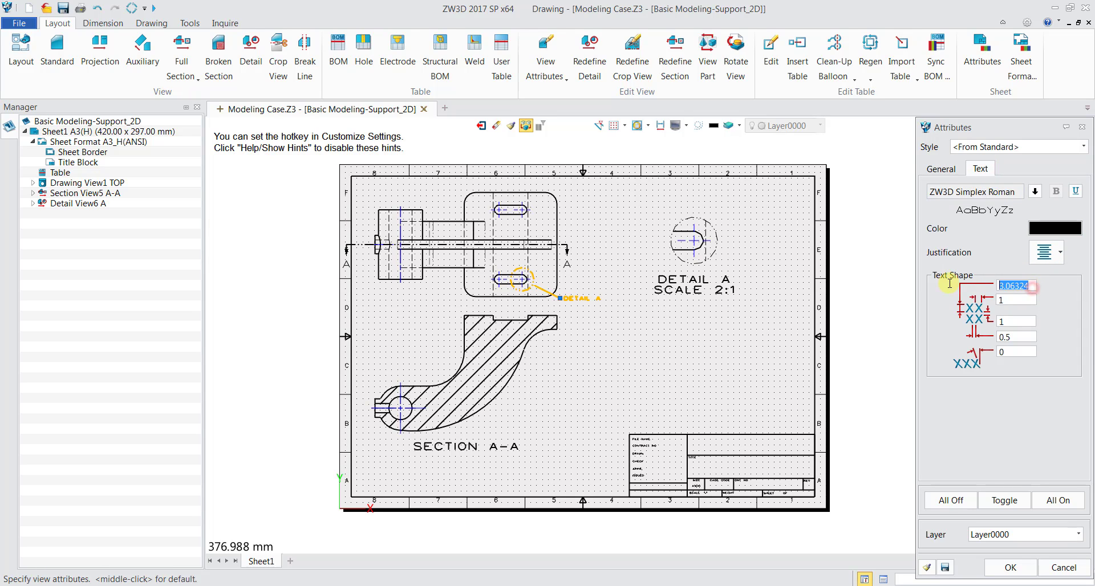
pyautogui.write('6')
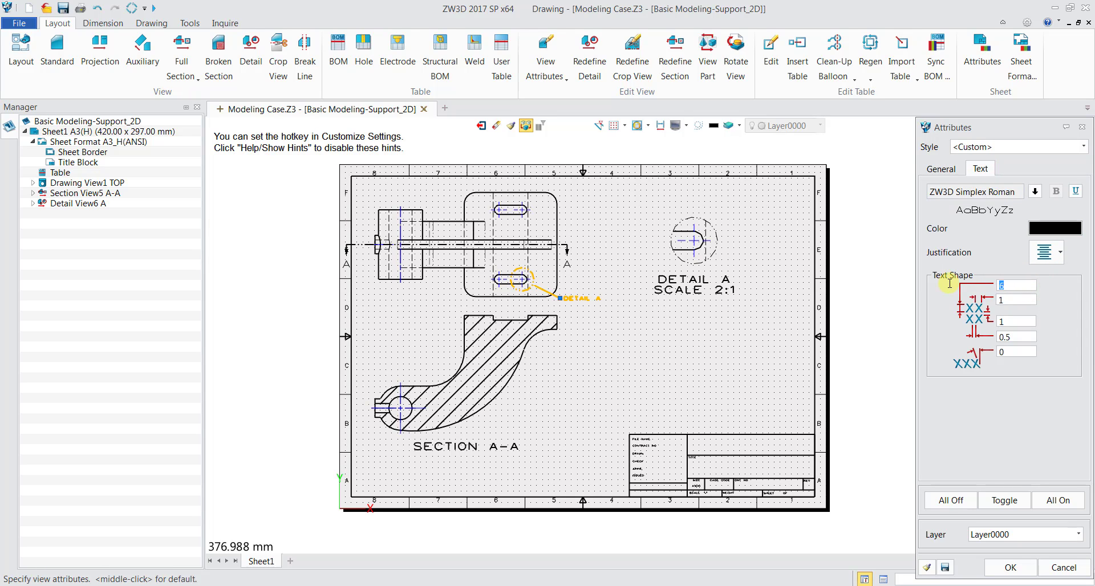
pyautogui.click(1011, 568)
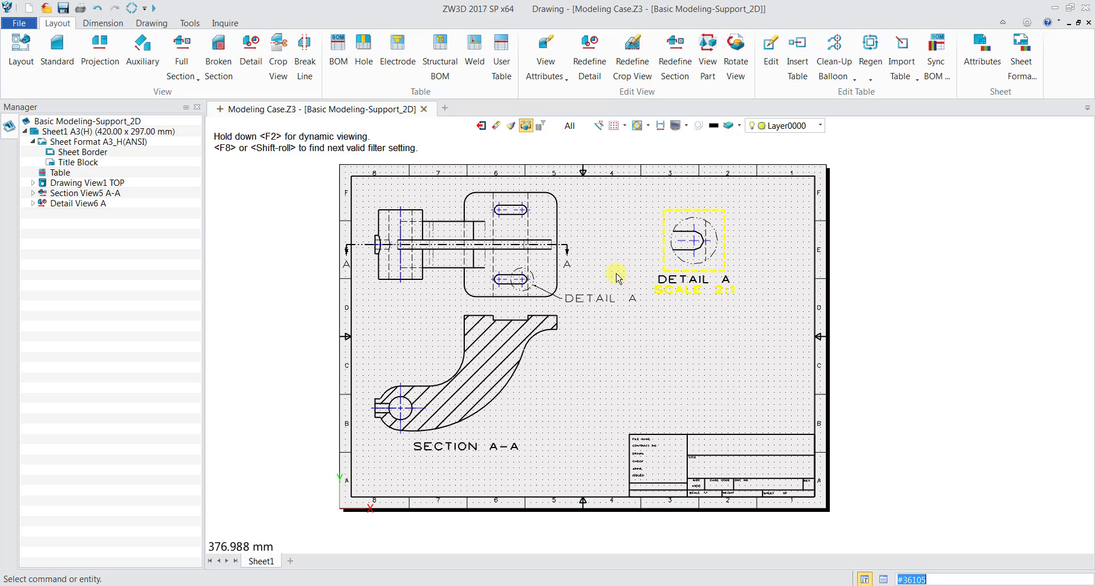
# Review the attributes of the DETAIL A callout and the context options for reaching them.
pyautogui.doubleClick(619, 302)
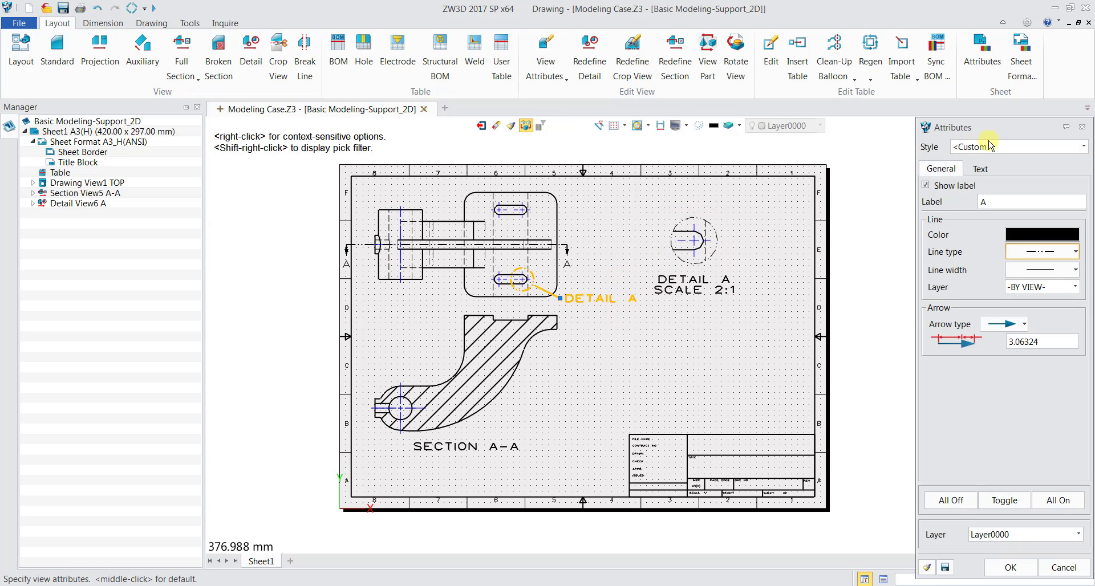
pyautogui.click(1083, 128)
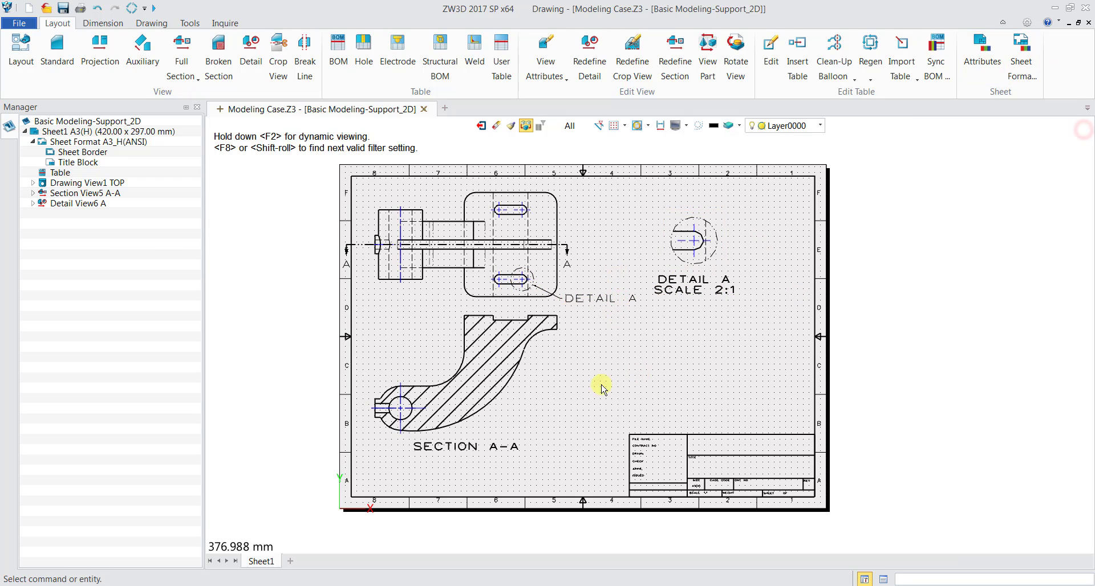
pyautogui.rightClick(595, 298)
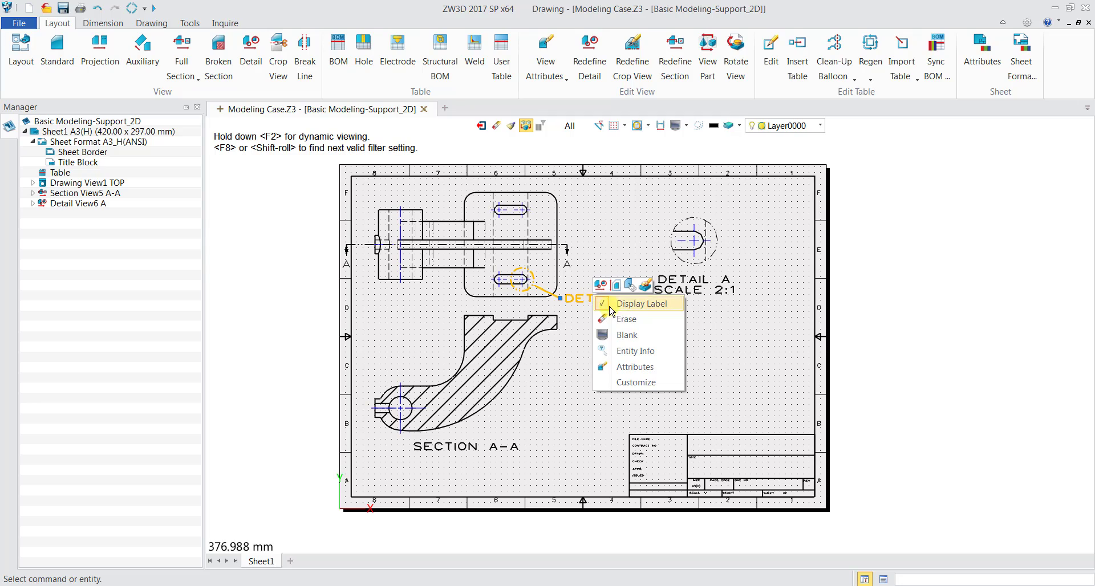
pyautogui.click(621, 368)
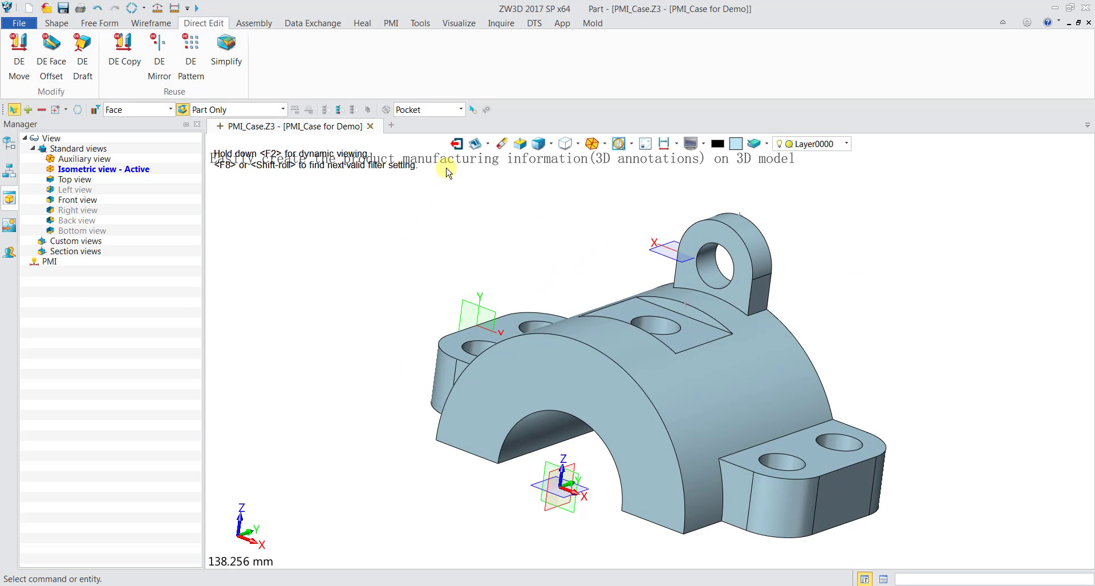
# Create a 2D drawing of the PMI_Case for Demo part using the A3_H(ANSI) template.
pyautogui.click(473, 145)
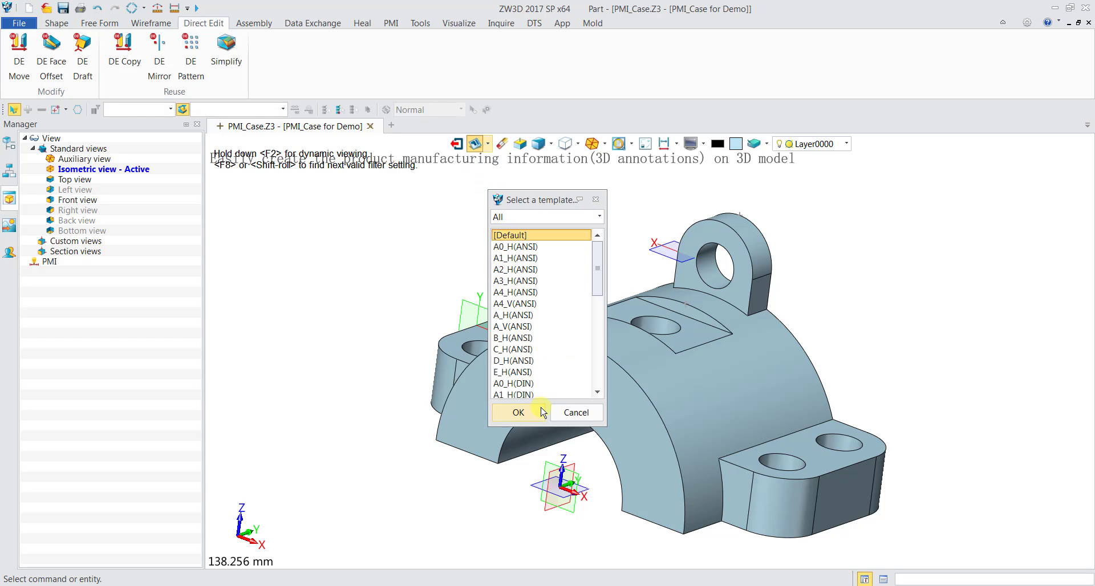
pyautogui.click(516, 280)
pyautogui.click(526, 418)
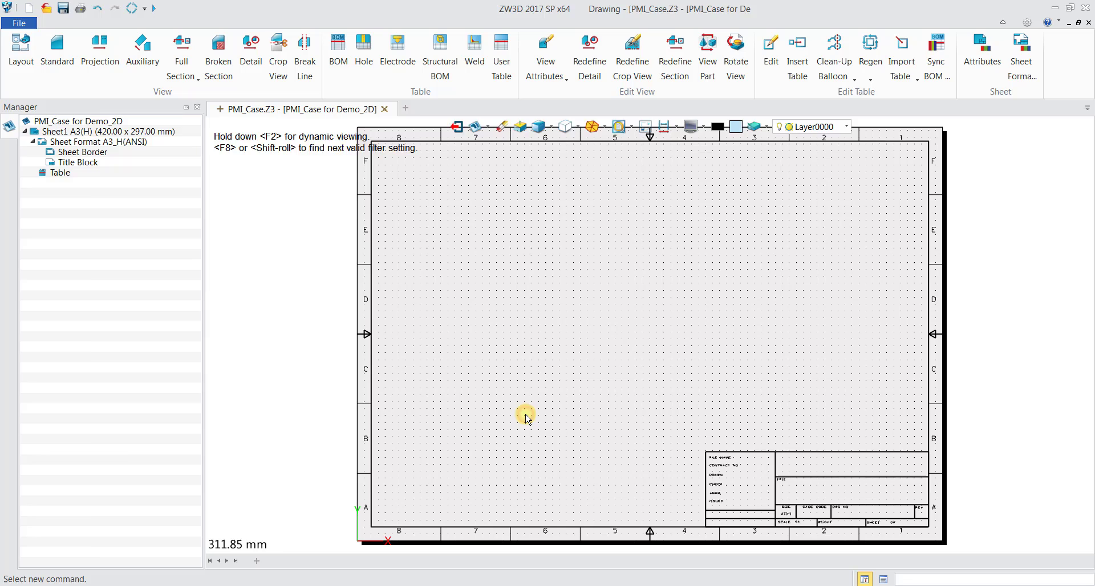
# Lay out the top, front, right and isometric views of PMI_Case for Demo in 3rd Angle projection with automatic placement.
pyautogui.click(22, 51)
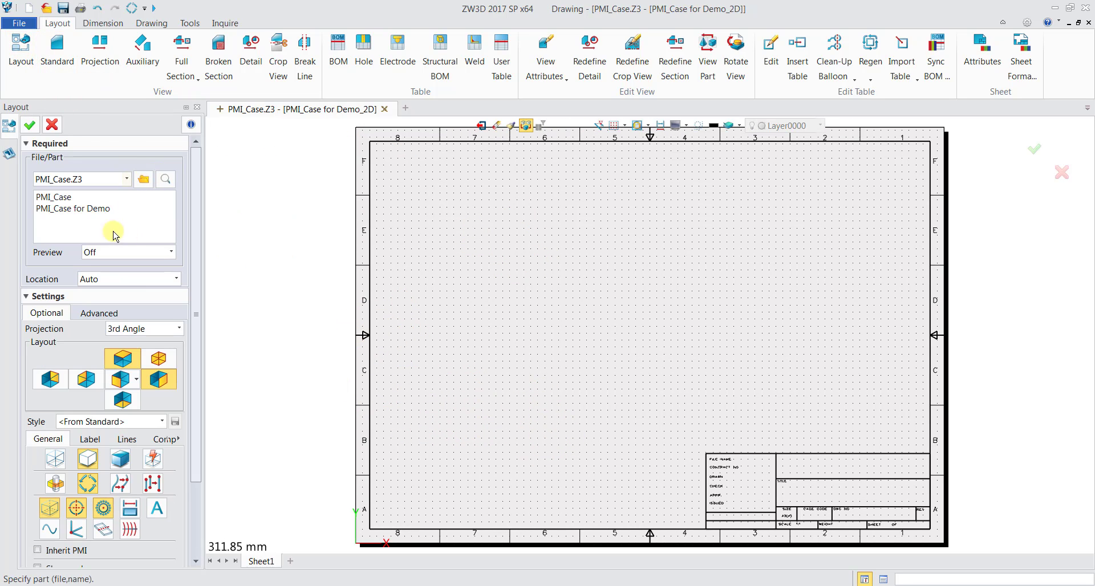
pyautogui.click(74, 208)
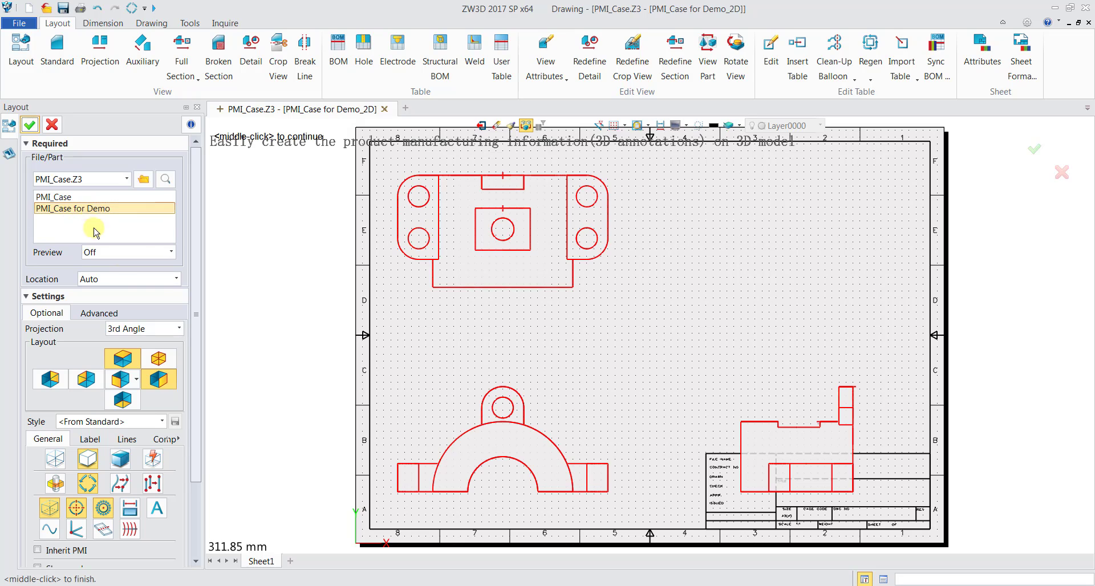
pyautogui.click(151, 333)
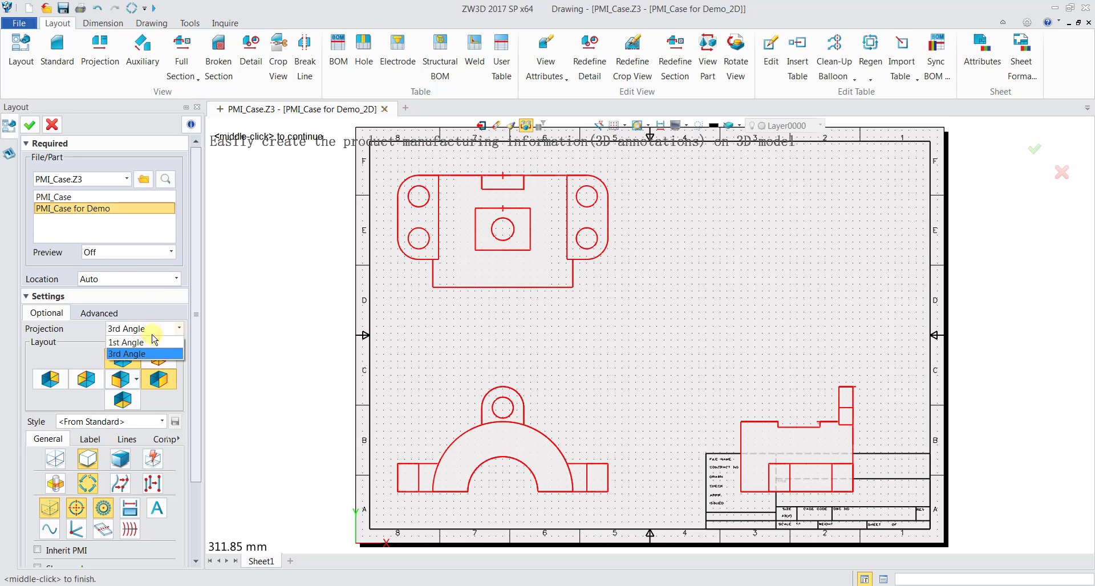
pyautogui.click(158, 356)
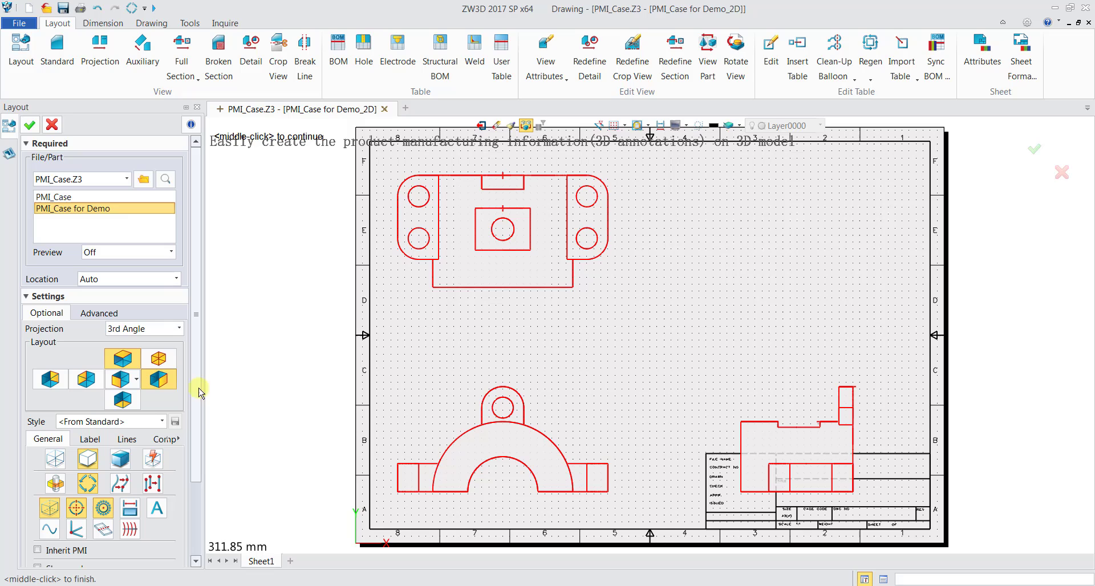
pyautogui.click(166, 363)
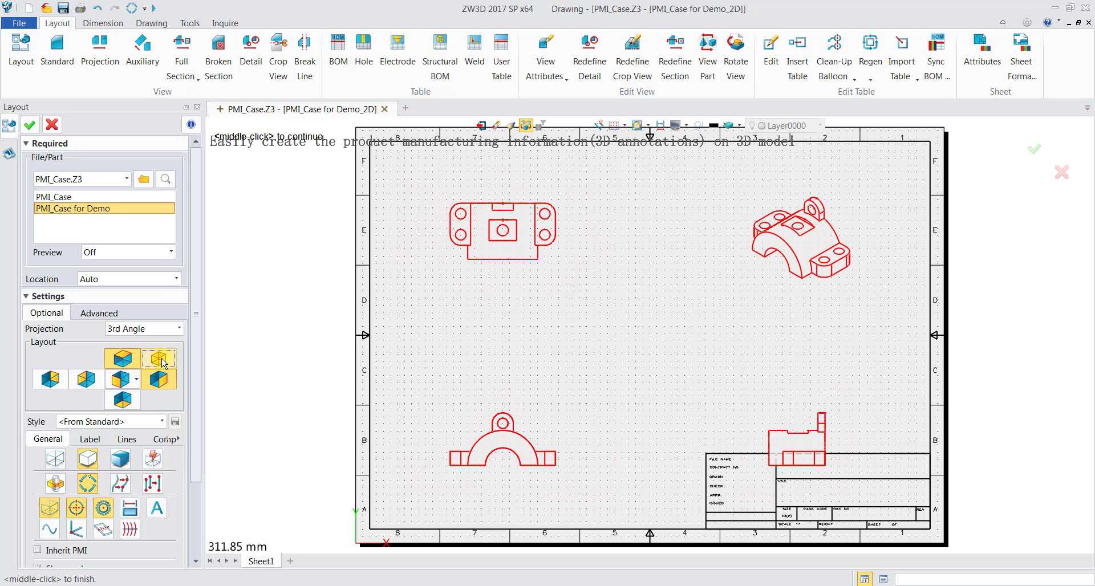
pyautogui.scroll(-3, 193, 362)
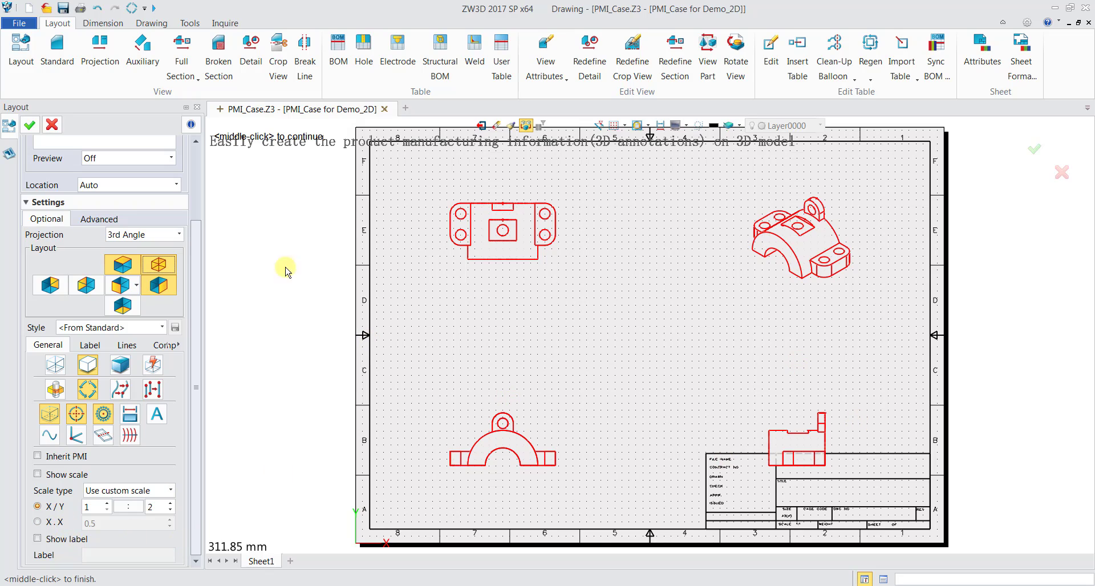
pyautogui.click(30, 126)
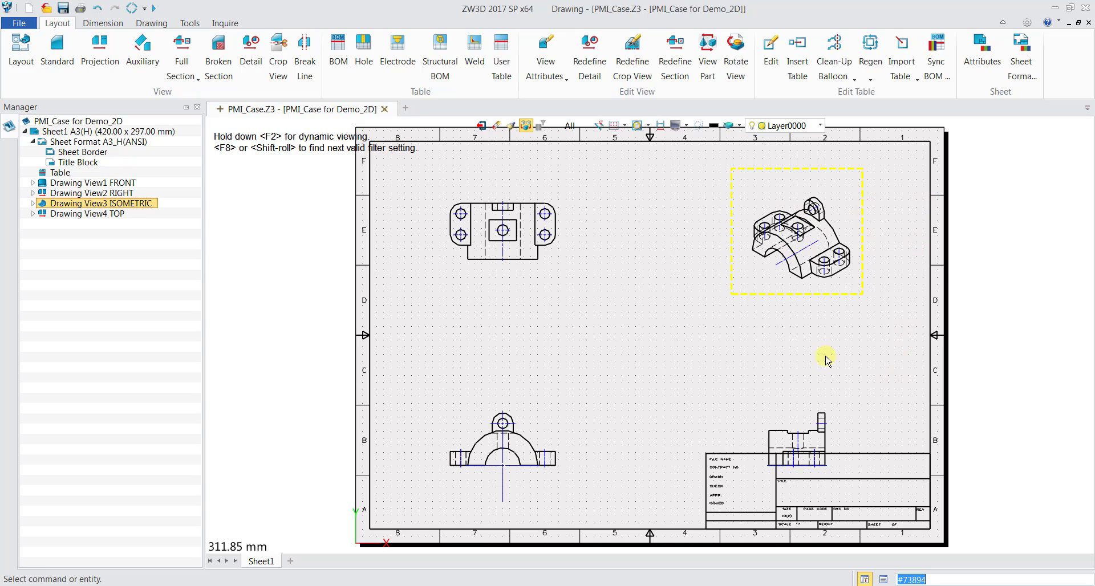
# Change the isometric view's display style to shaded.
pyautogui.doubleClick(850, 298)
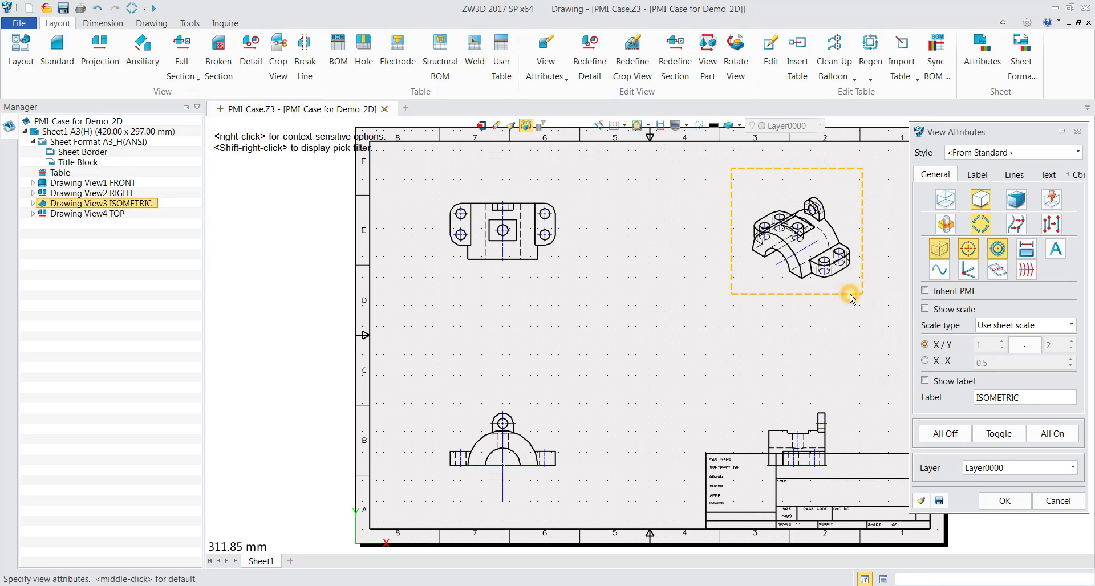
pyautogui.click(1020, 201)
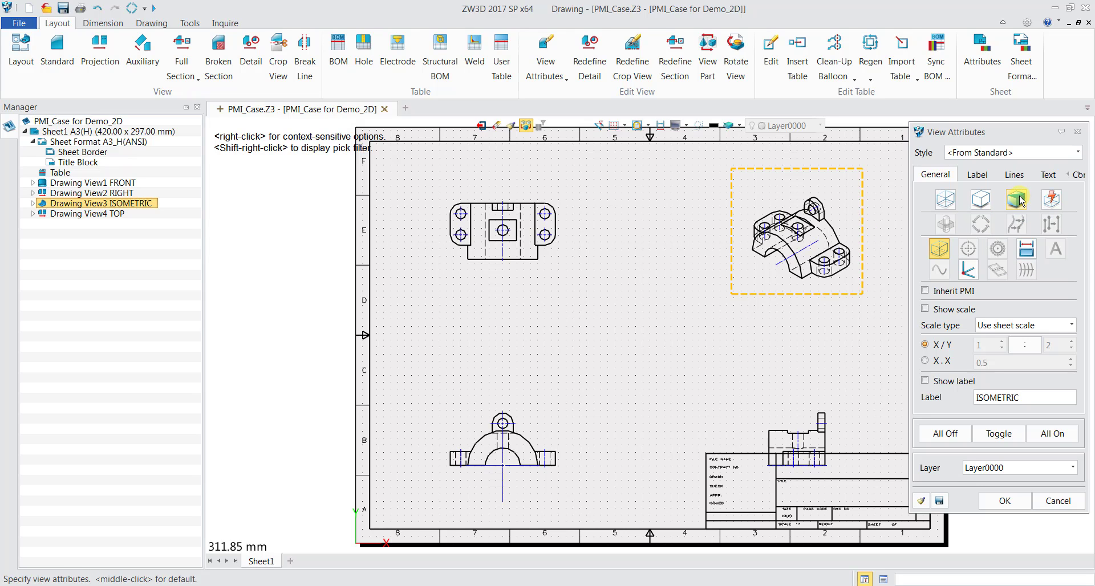
pyautogui.click(999, 500)
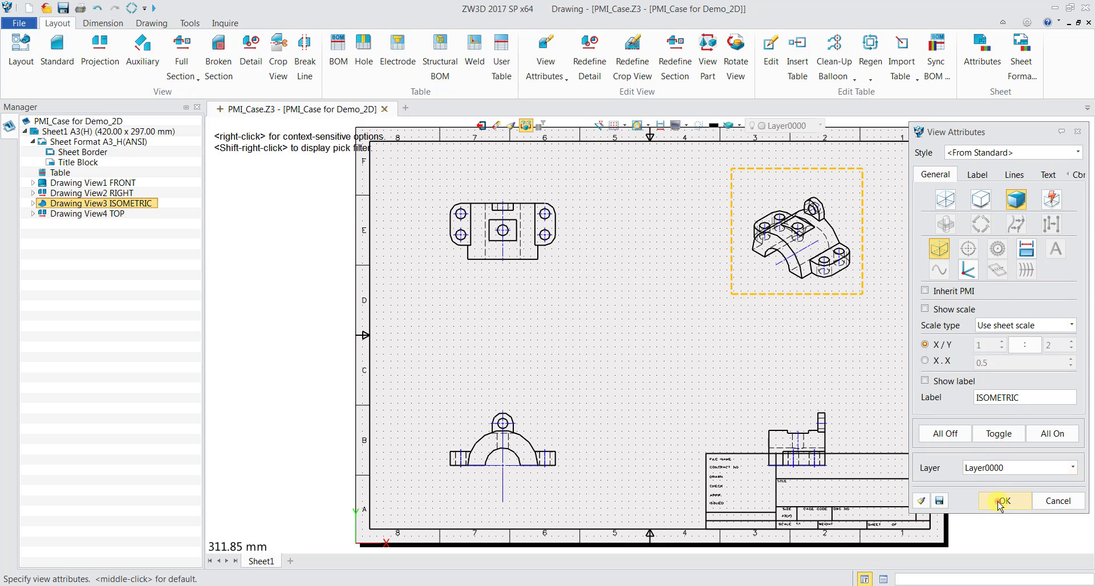
pyautogui.click(808, 266)
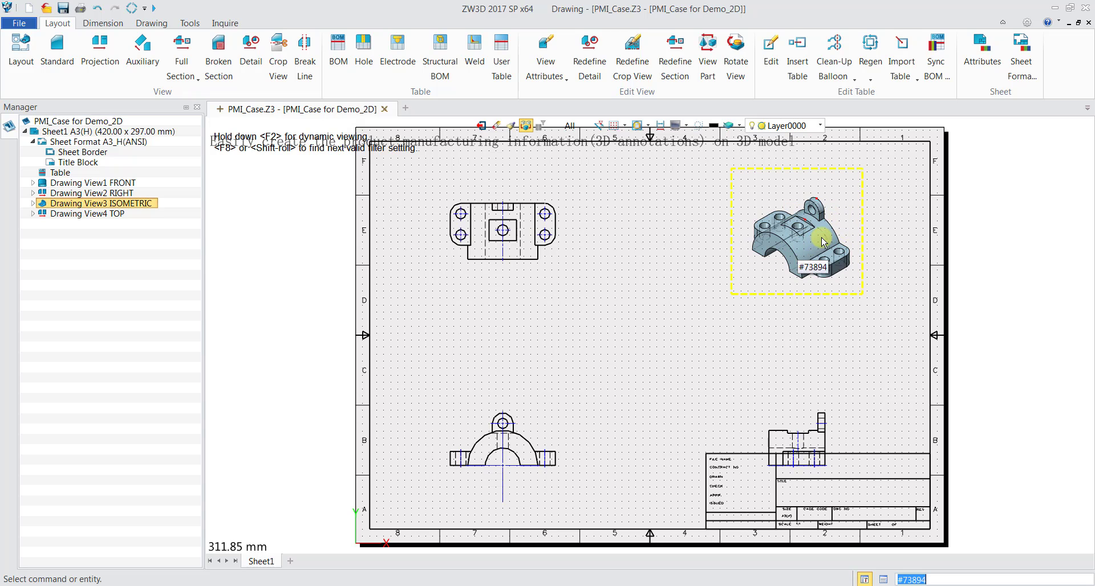
# Turn off hidden lines in the attributes of the shaded isometric view.
pyautogui.scroll(5, 805, 224)
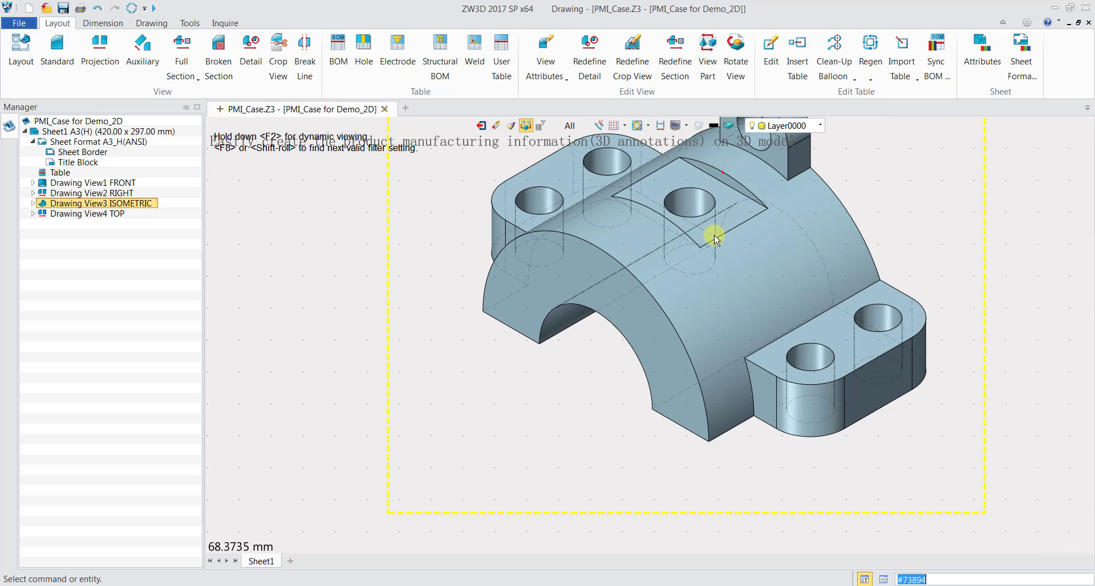
pyautogui.scroll(-5, 924, 273)
pyautogui.click(1008, 267)
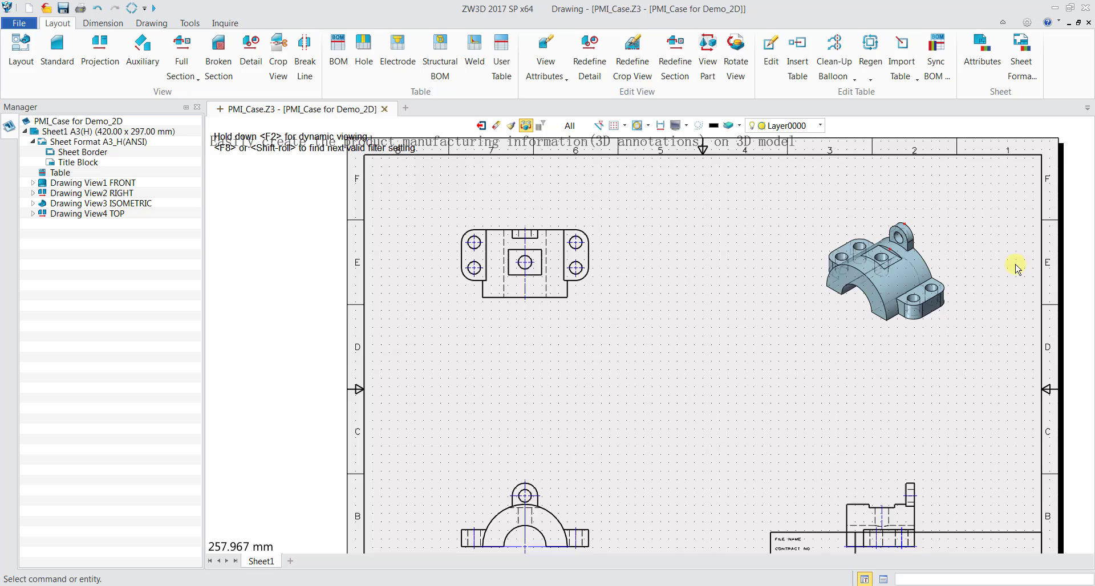
pyautogui.hotkey('ctrl', 'f')
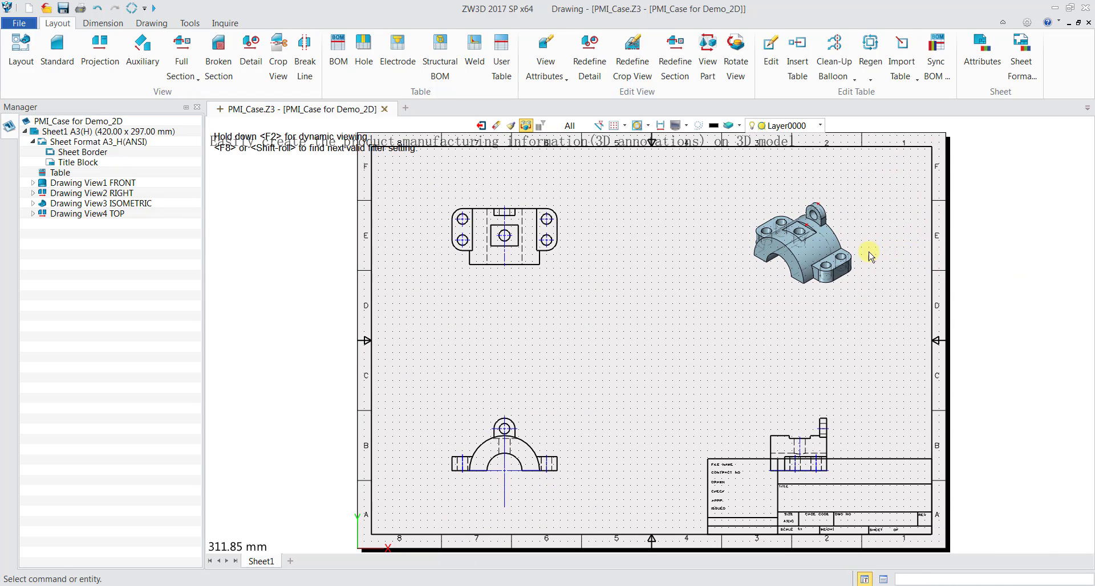
pyautogui.click(852, 261)
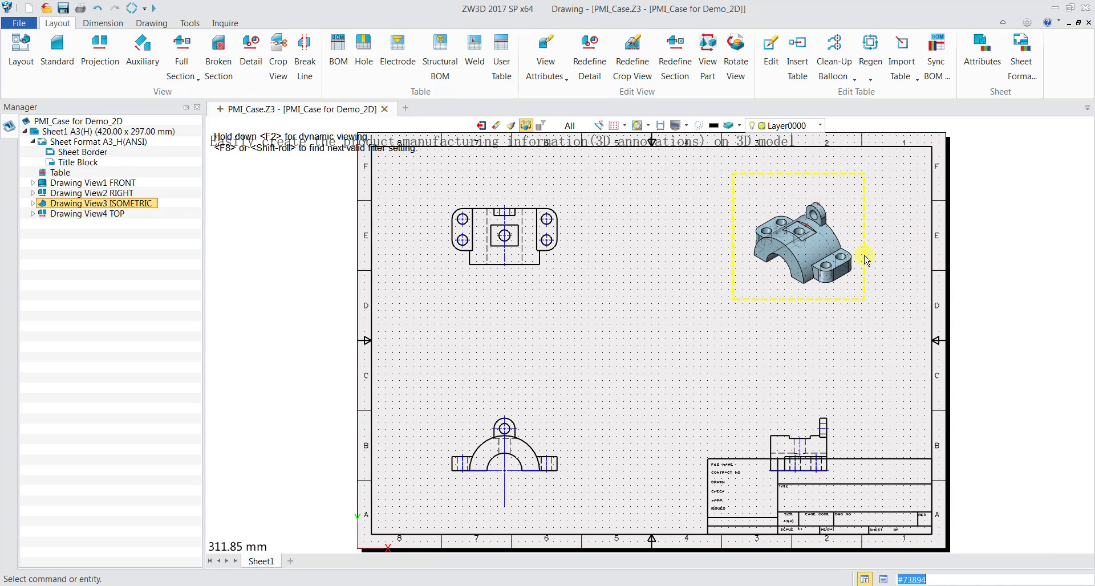
pyautogui.doubleClick(865, 259)
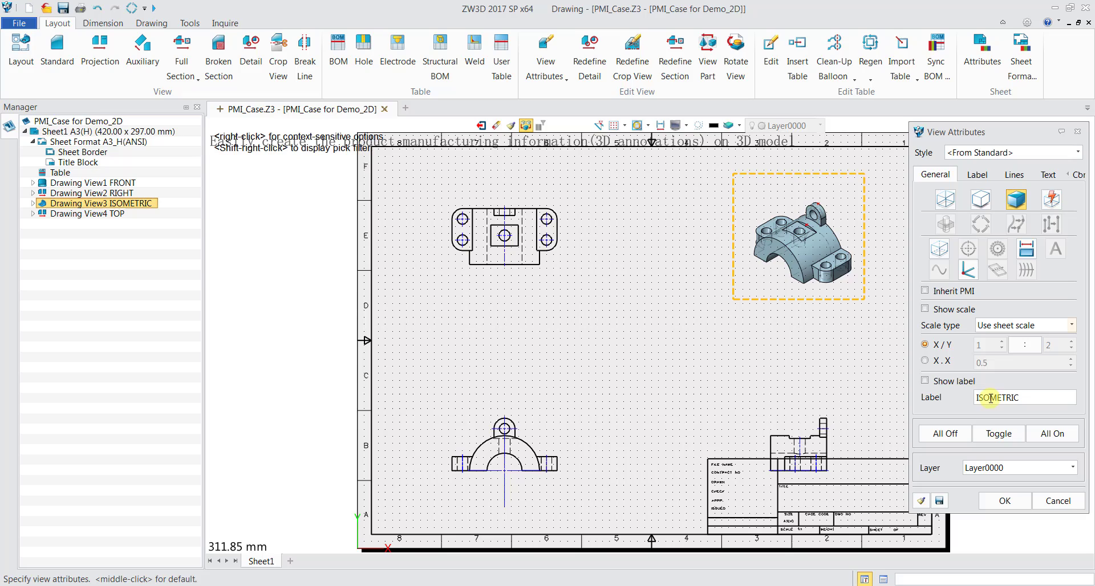
pyautogui.click(1021, 507)
pyautogui.scroll(5, 832, 274)
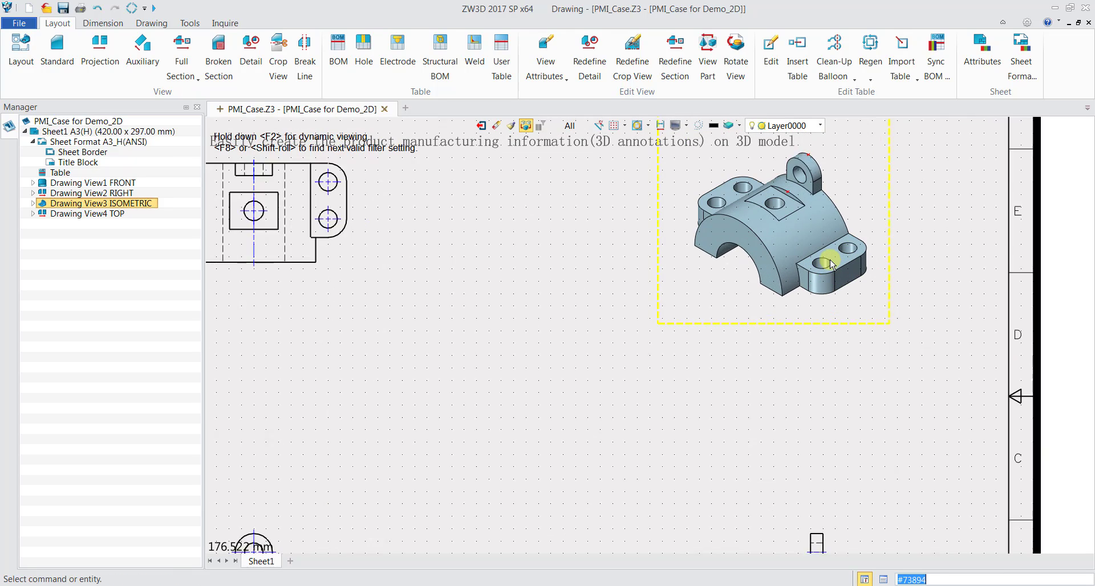
# Move the front and right views up together, clear of the title block, and delete the right view.
pyautogui.scroll(-6, 764, 242)
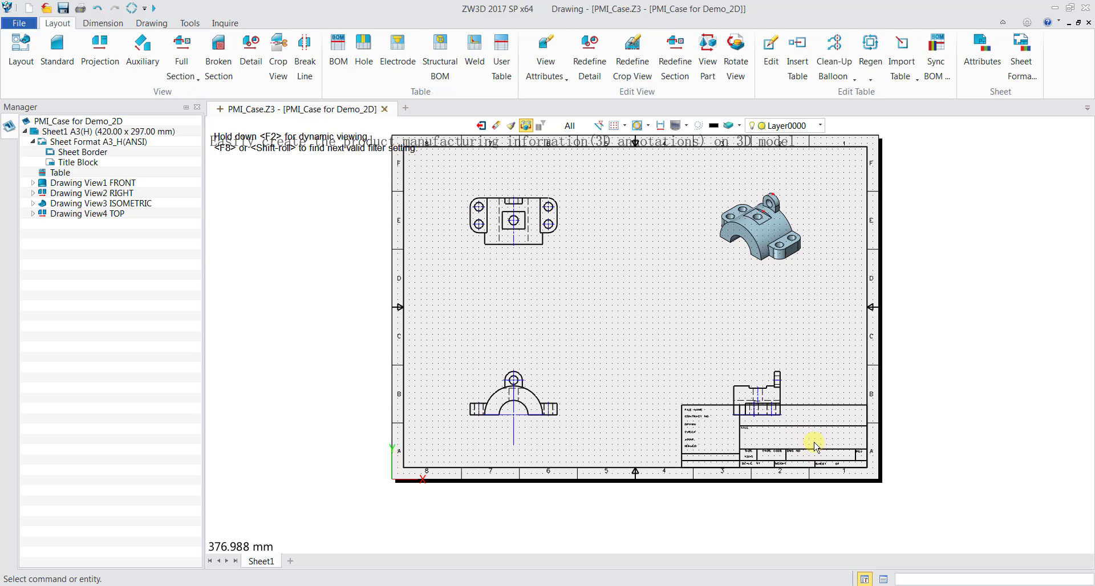
pyautogui.moveTo(809, 432)
pyautogui.mouseDown()
pyautogui.moveTo(579, 394)
pyautogui.moveTo(455, 344)
pyautogui.mouseUp()
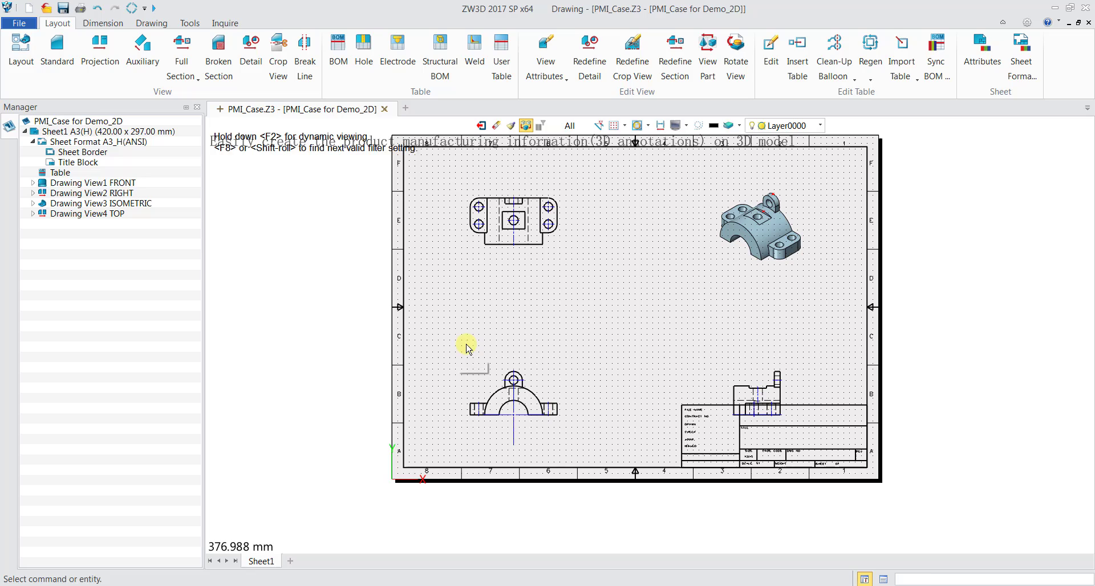
pyautogui.click(545, 368)
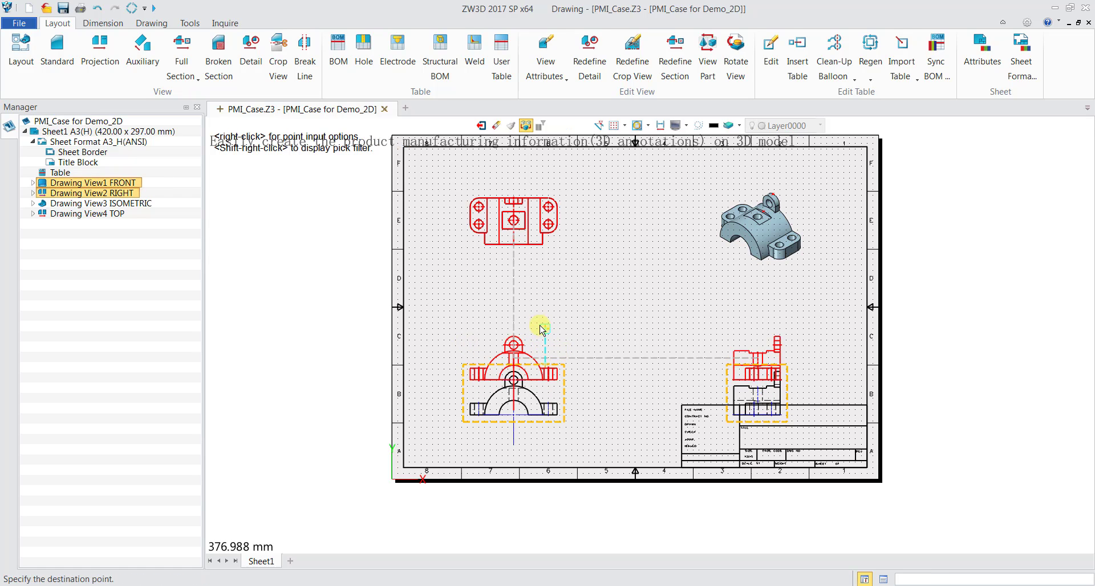
pyautogui.click(547, 320)
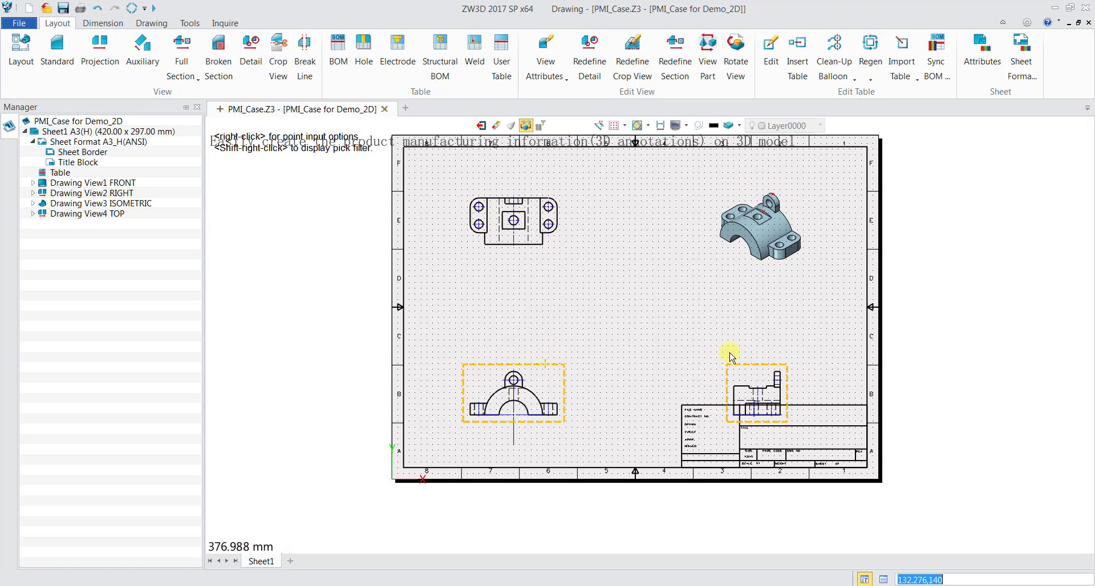
pyautogui.click(727, 357)
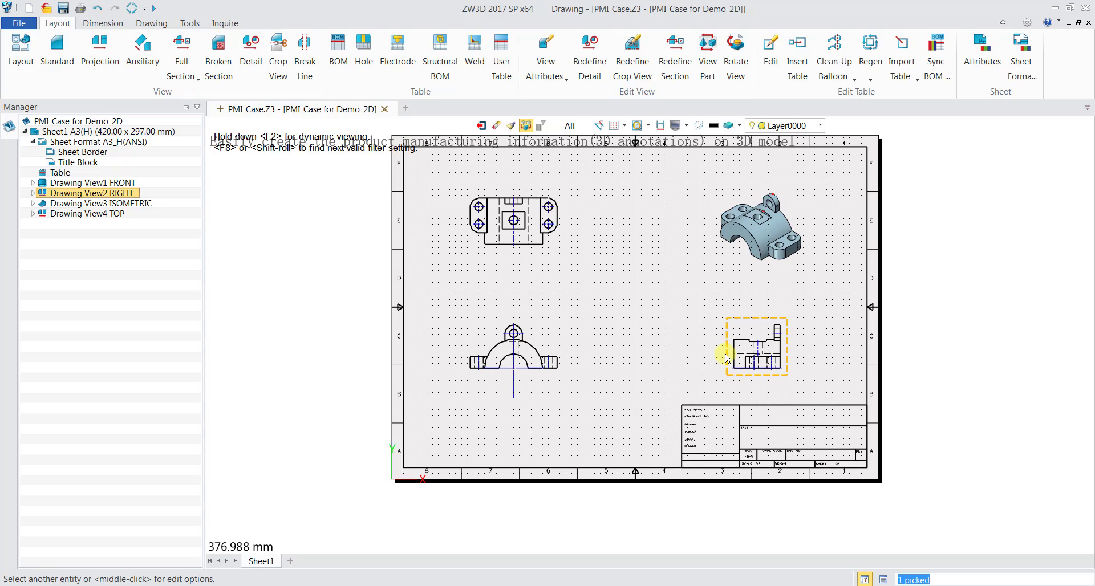
pyautogui.press('Delete')
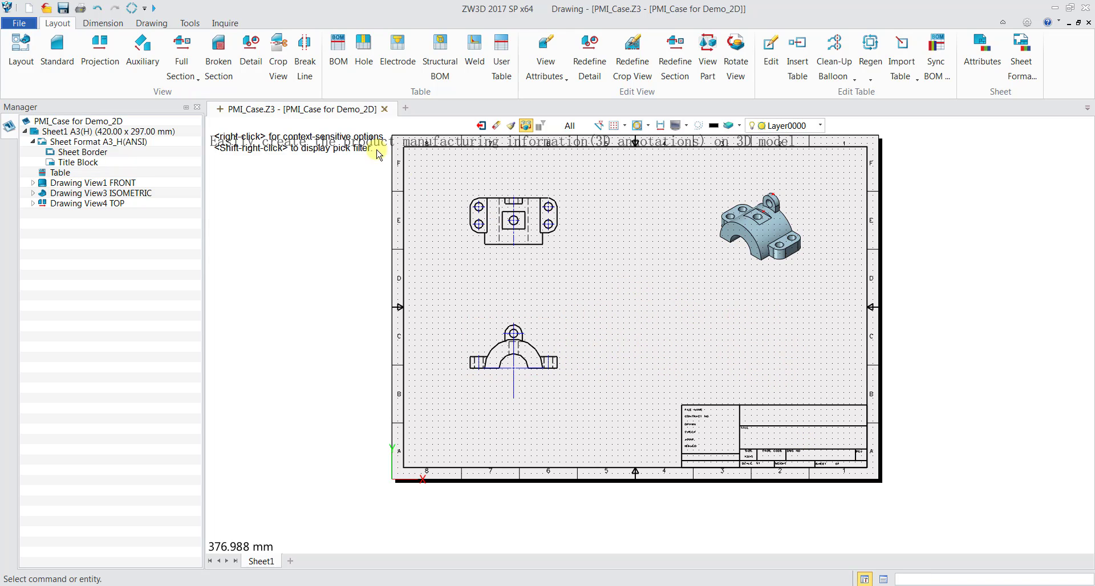
# Define a full section of the front view with a vertical section line through its centre, using view label A.
pyautogui.click(188, 55)
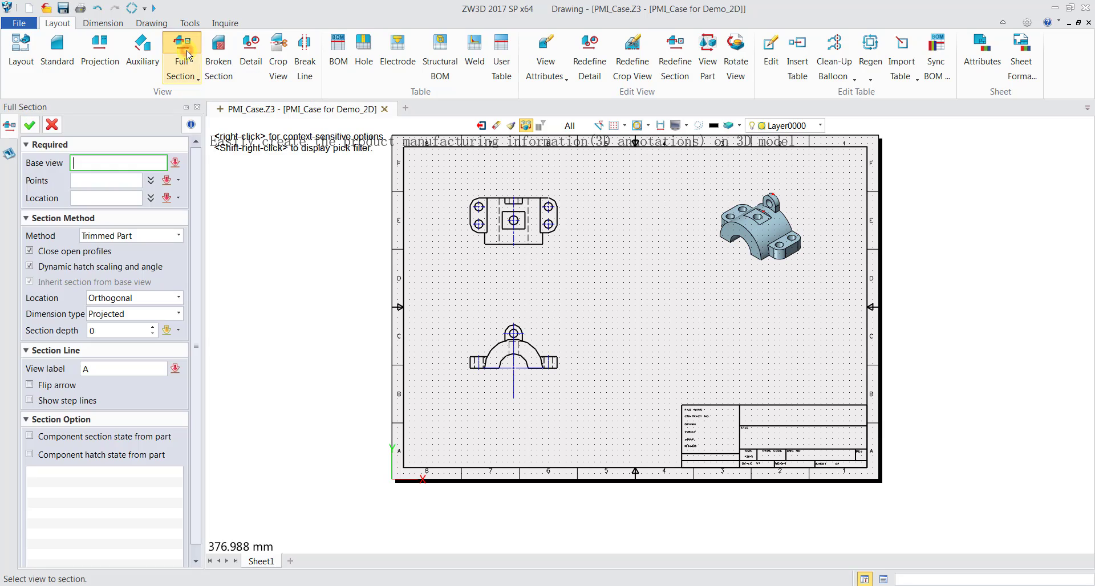
pyautogui.click(489, 372)
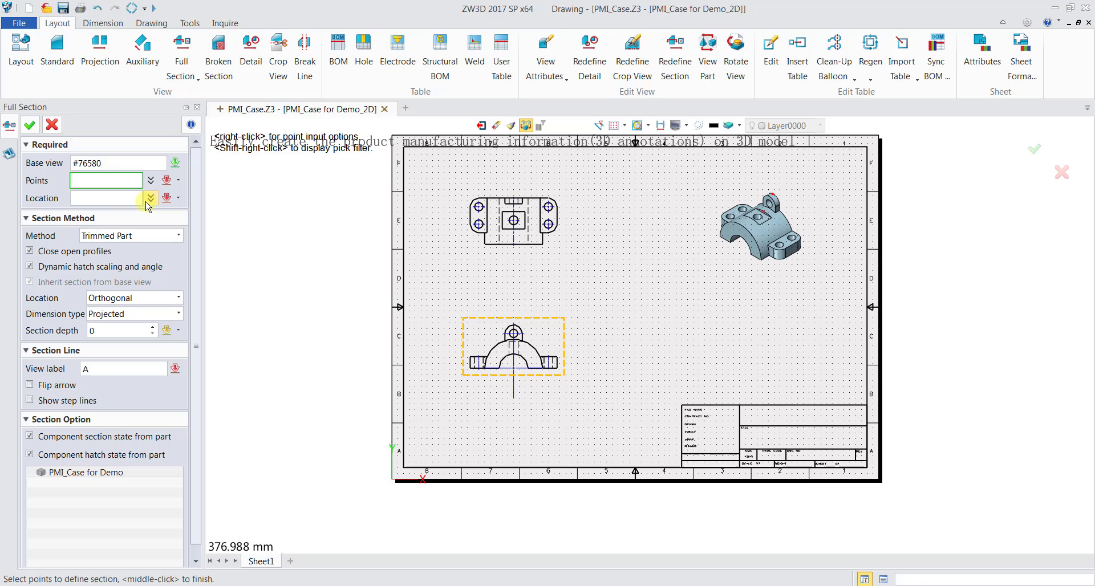
pyautogui.scroll(5, 513, 331)
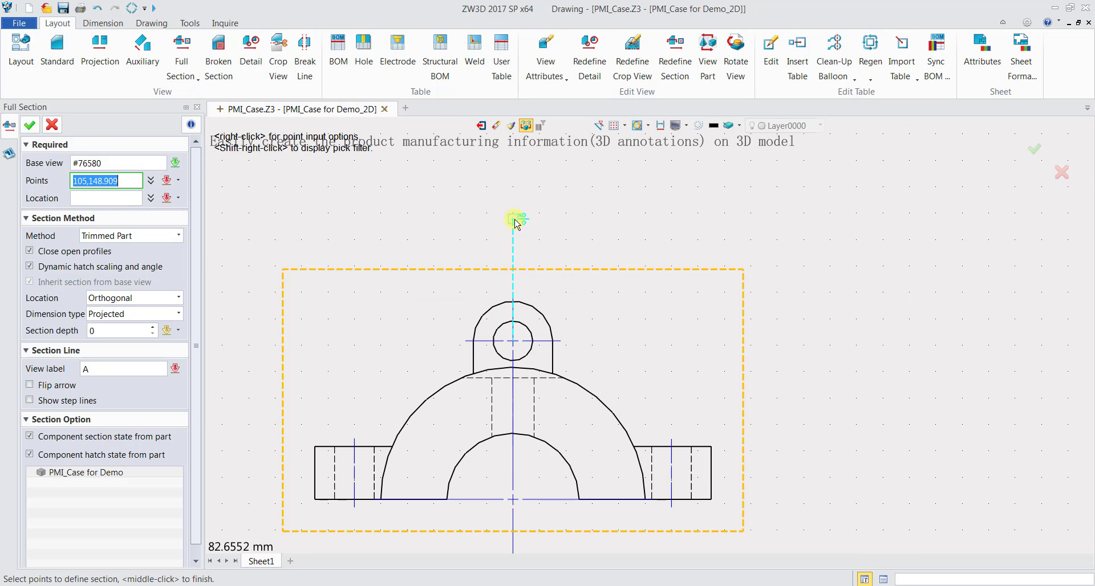
pyautogui.click(513, 224)
pyautogui.scroll(-1, 498, 474)
pyautogui.scroll(-3, 501, 531)
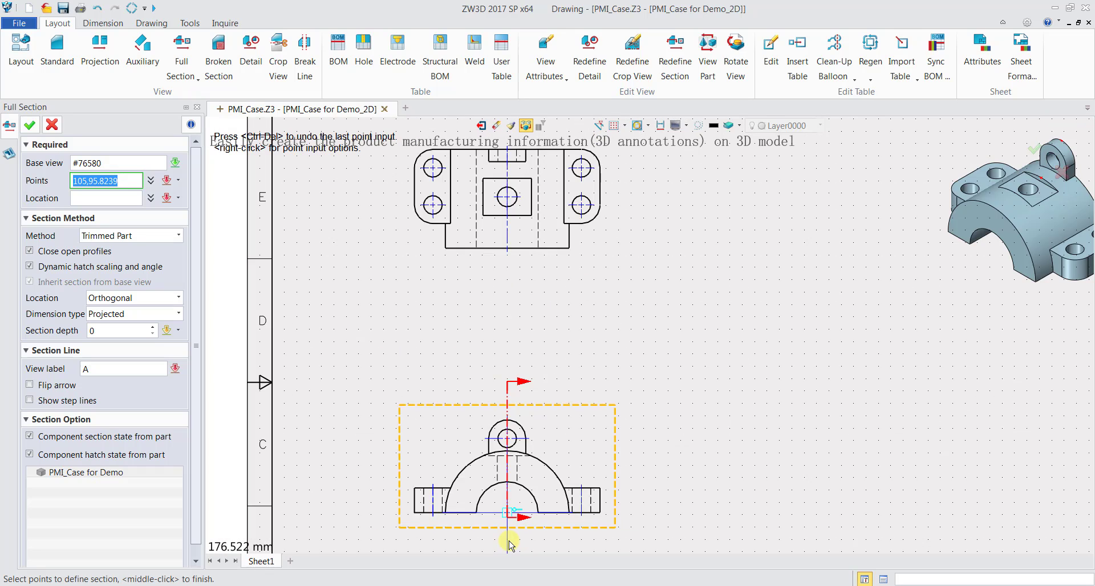
pyautogui.click(507, 539)
pyautogui.moveTo(507, 538); pyautogui.dragTo(502, 317, button='middle')
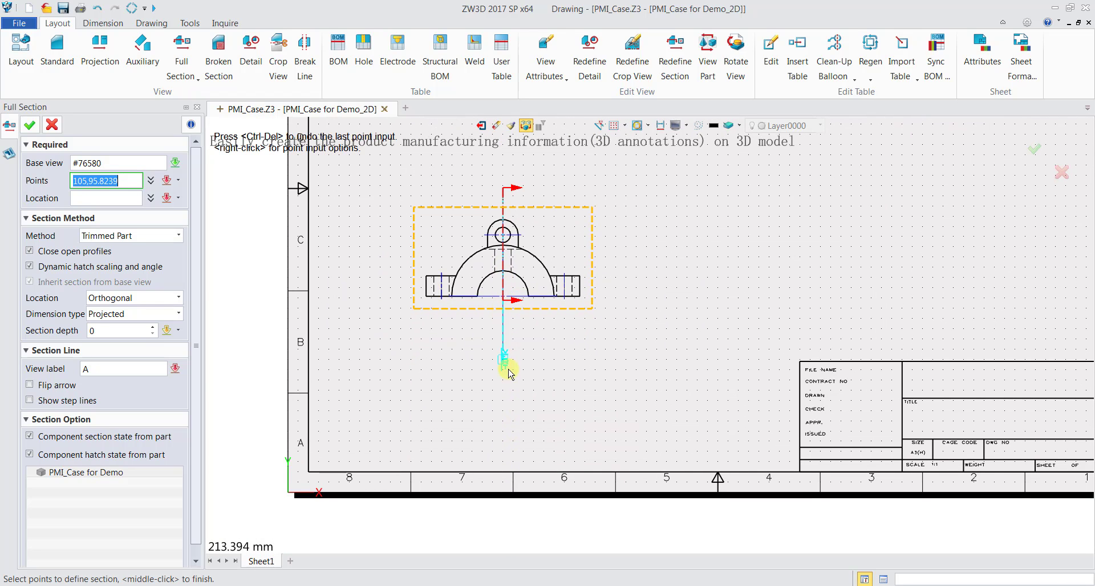
pyautogui.middleClick(505, 372)
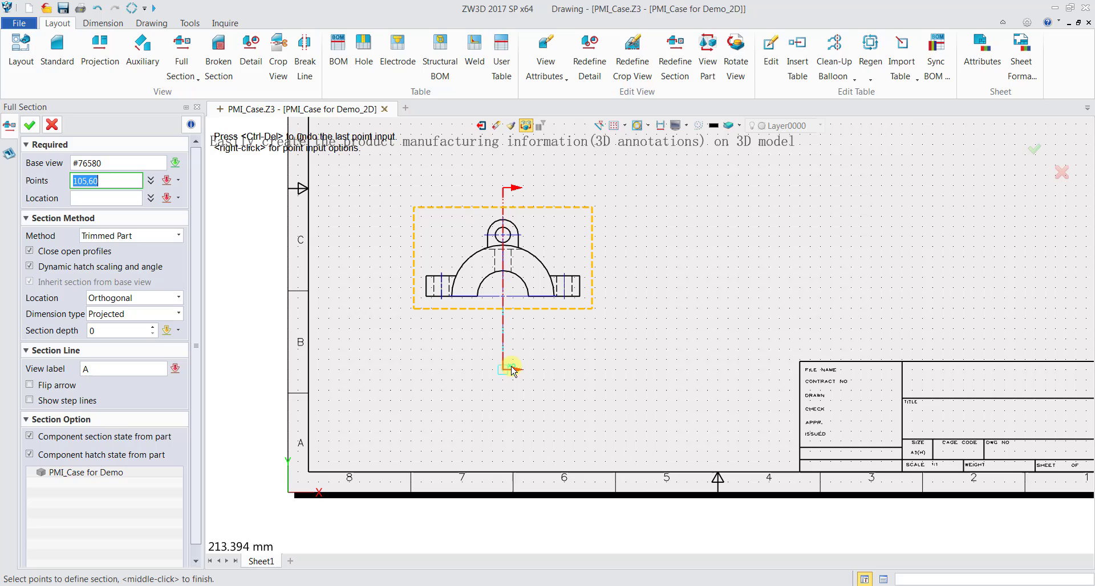
# Create the SECTION A-A view to the right of the front view and shift it closer to that view.
pyautogui.click(128, 196)
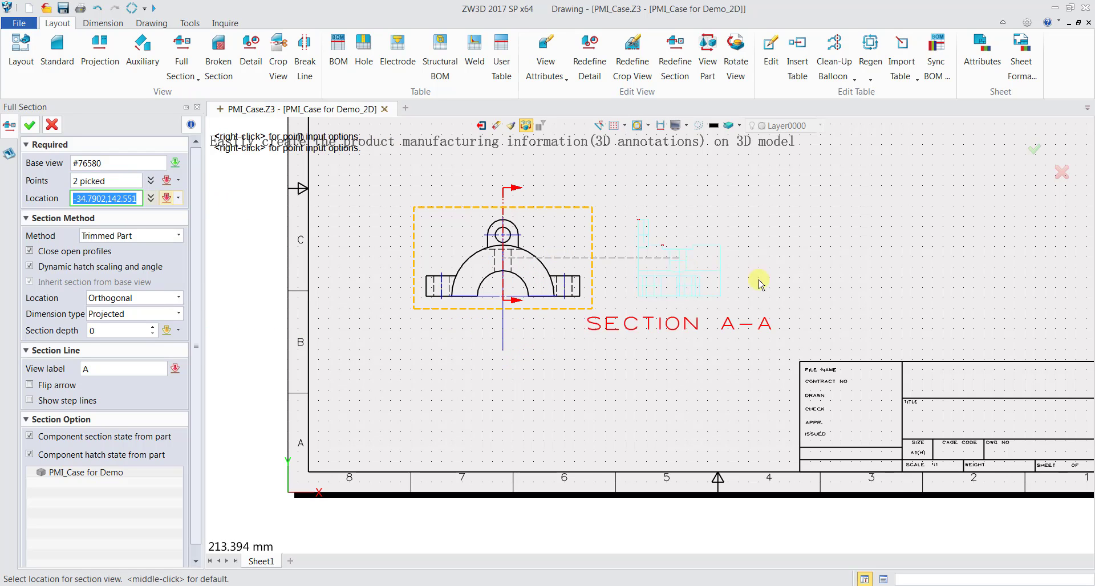
pyautogui.click(780, 257)
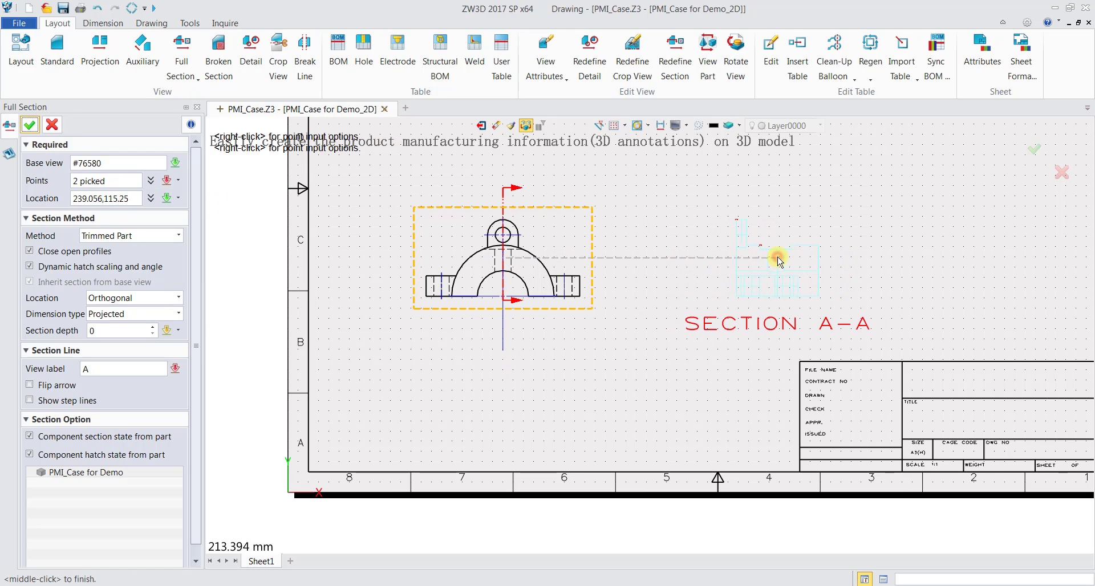
pyautogui.click(30, 125)
pyautogui.scroll(-4, 974, 255)
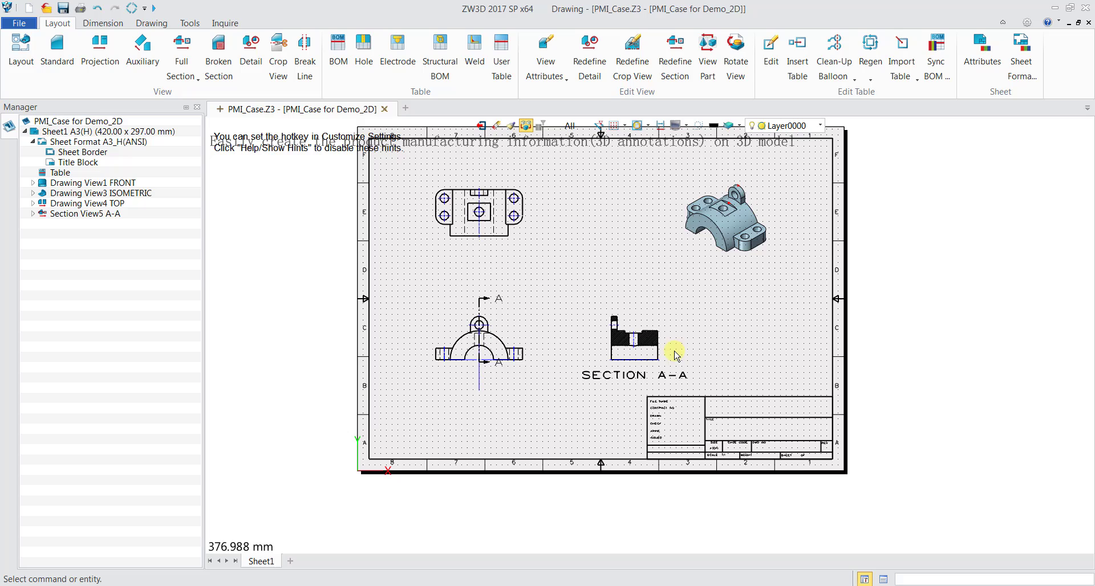
pyautogui.click(655, 342)
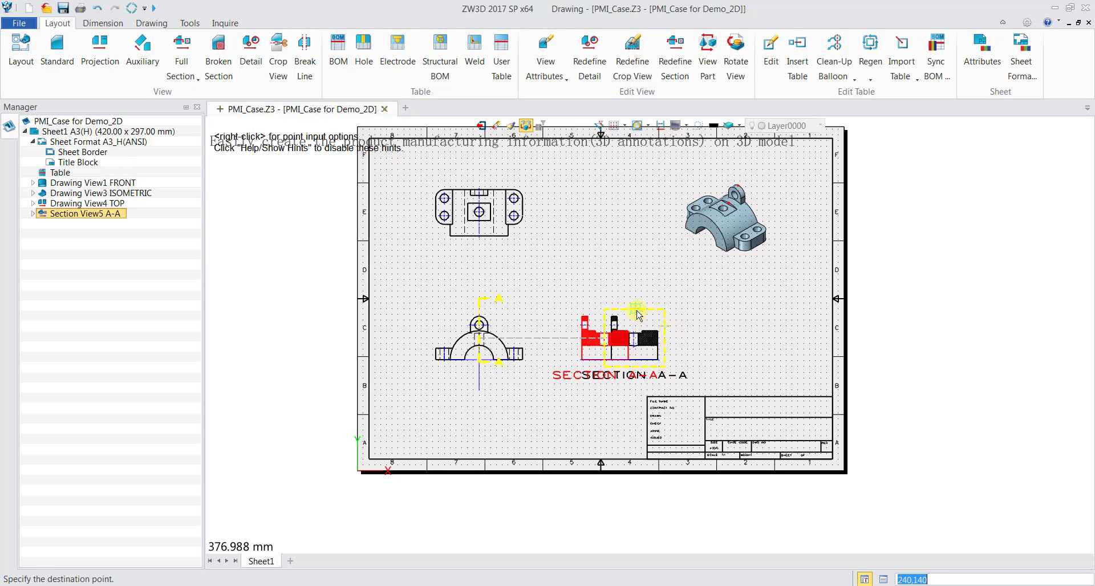
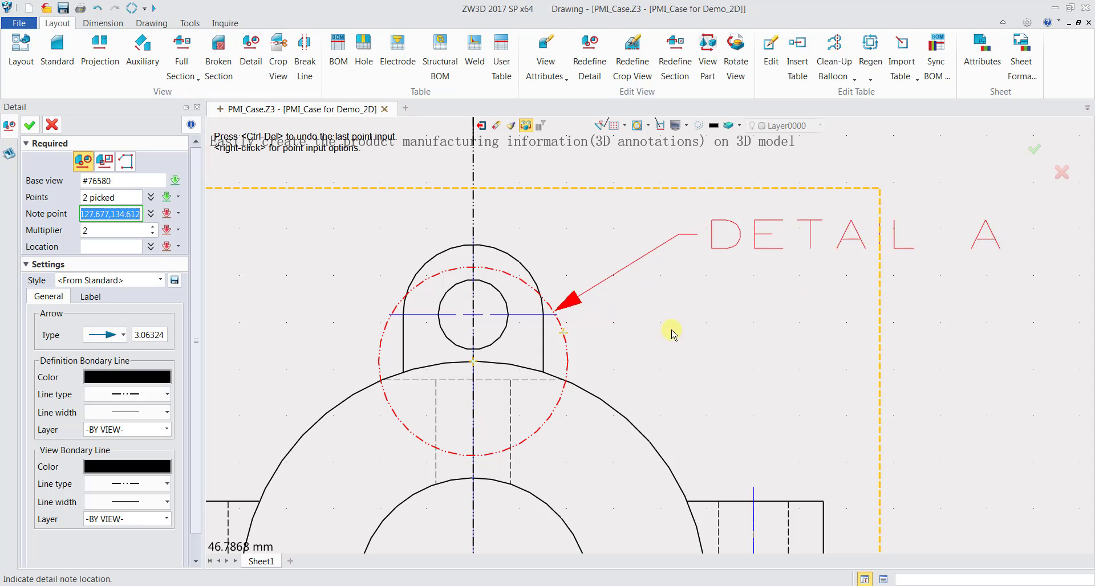
# Place the DETAIL A note above and beside the front view, and create the detail view at multiplier 2 beside SECTION A-A.
pyautogui.scroll(-1, 676, 226)
pyautogui.scroll(-2, 674, 230)
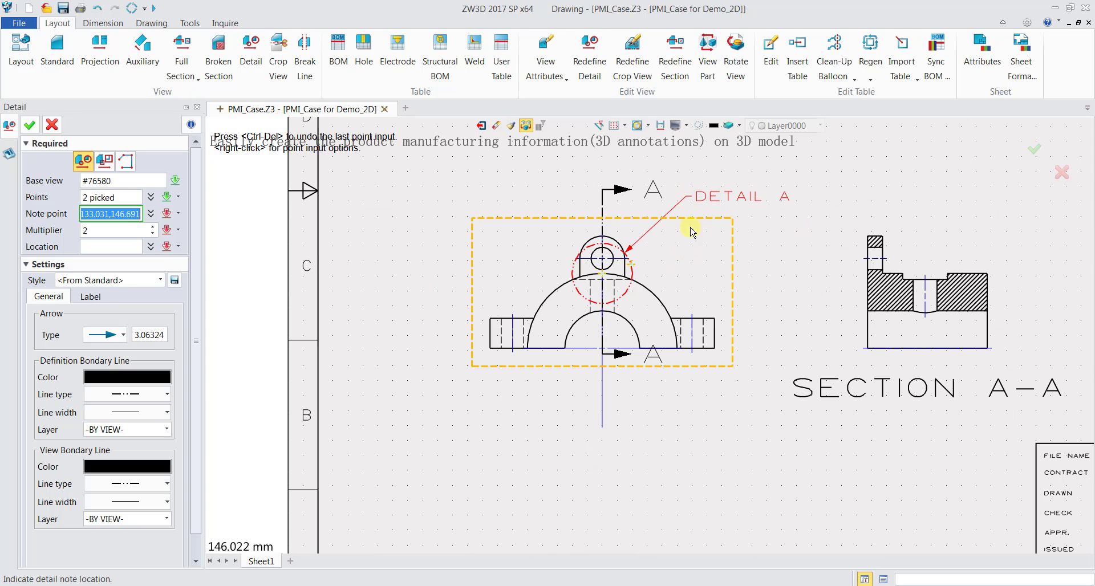
pyautogui.click(723, 182)
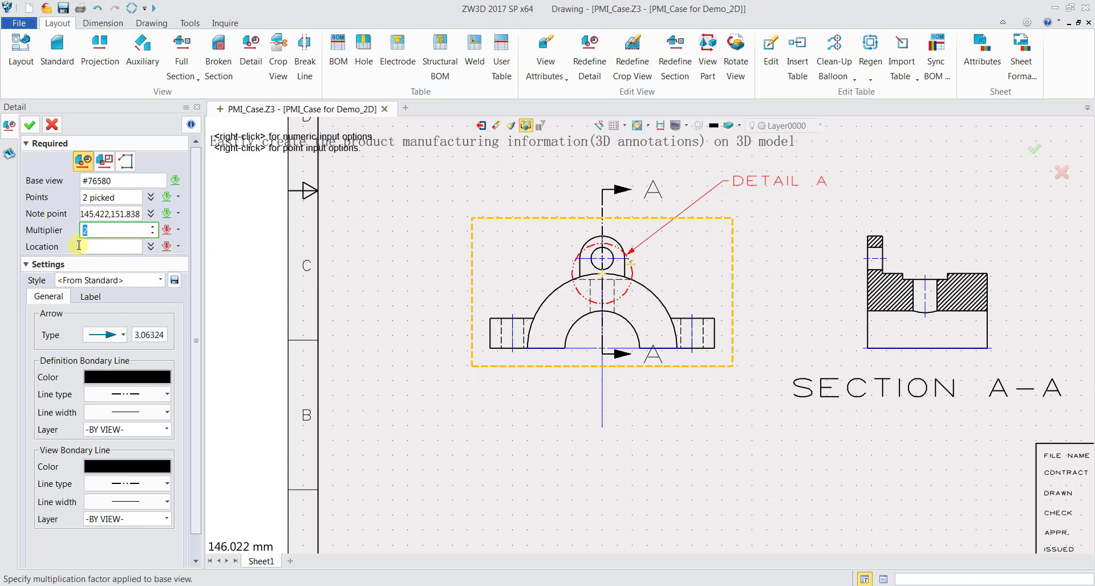
pyautogui.scroll(-3, 567, 348)
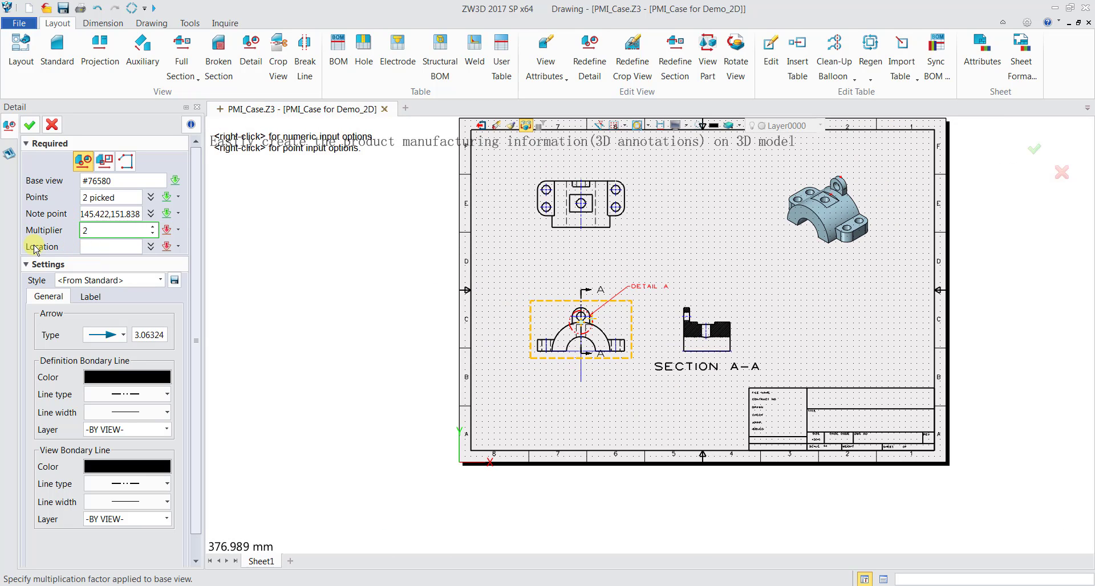
pyautogui.click(92, 246)
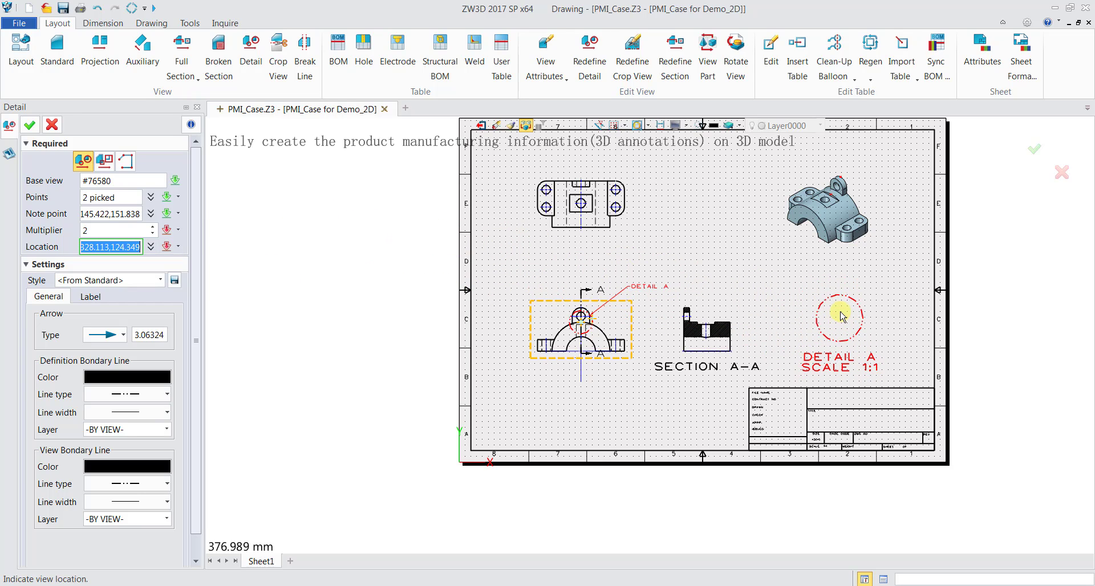
pyautogui.click(837, 319)
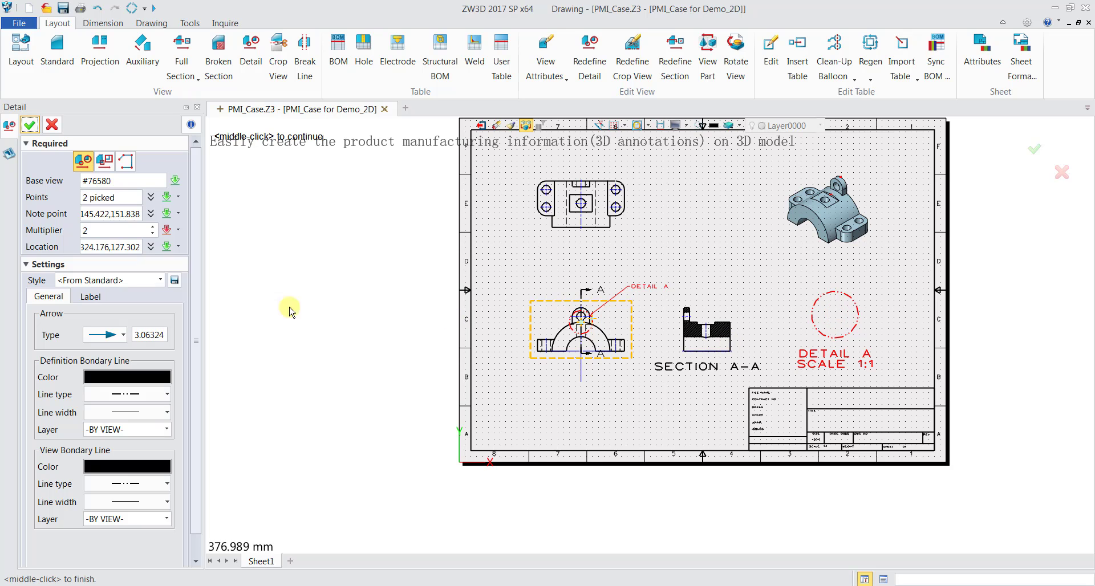
pyautogui.click(30, 125)
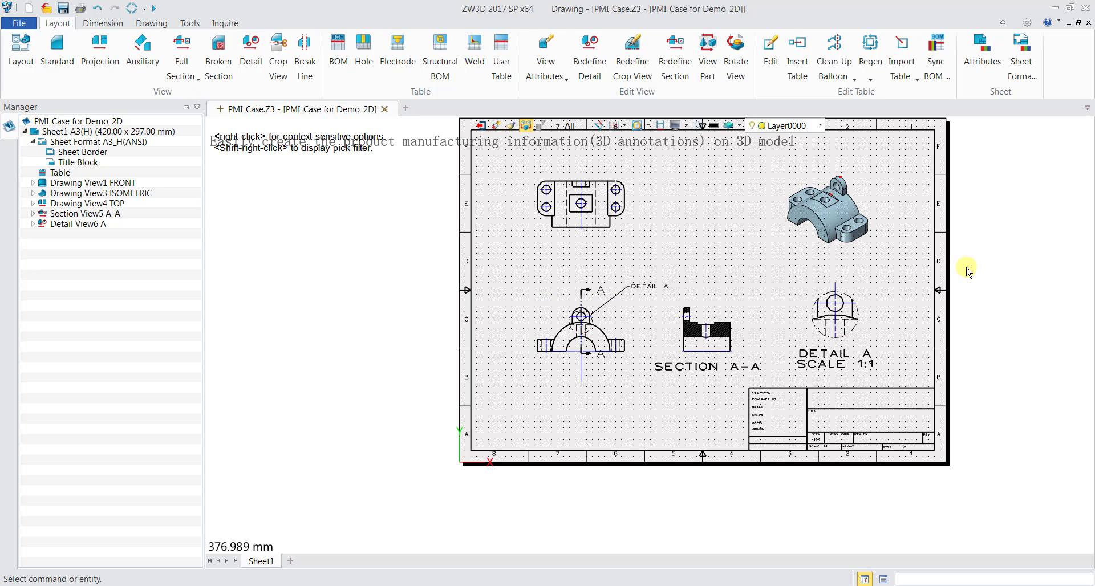
# Move the DETAIL A note and its leader end on the front view slightly down.
pyautogui.scroll(4, 542, 342)
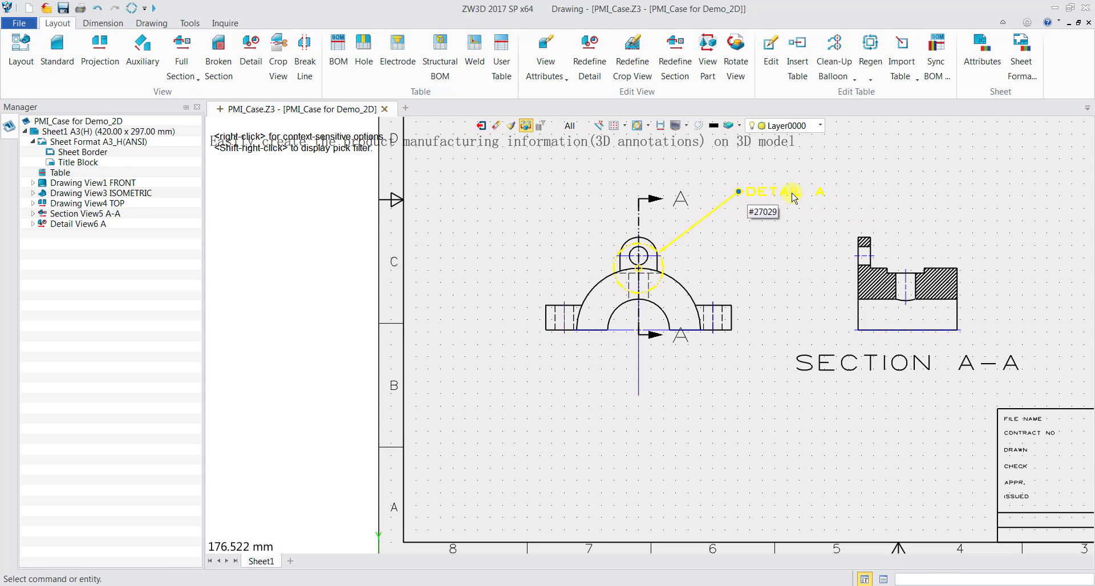
pyautogui.click(740, 193)
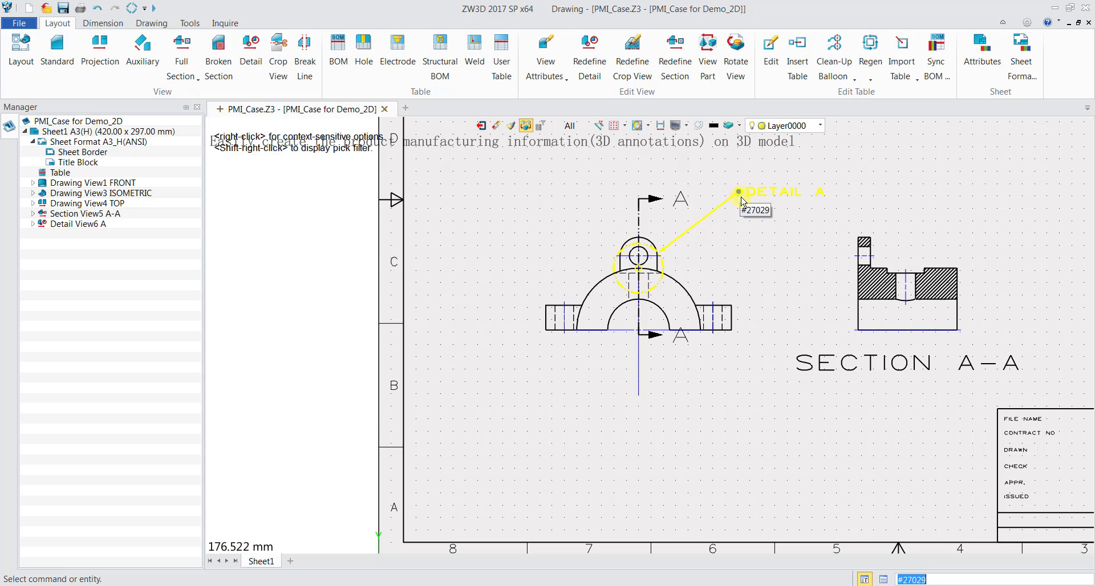
pyautogui.scroll(5, 740, 192)
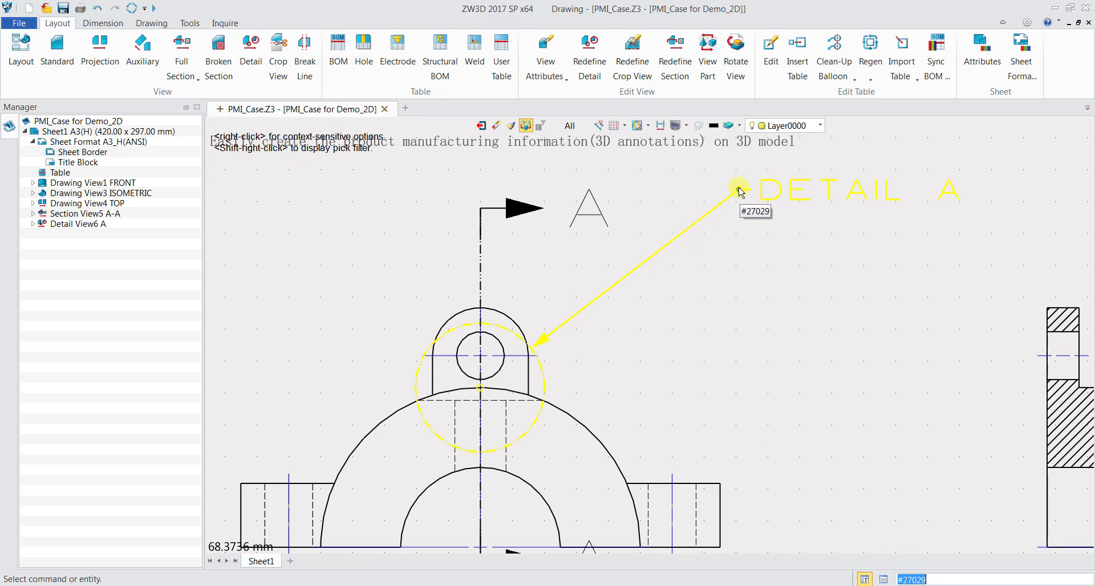
pyautogui.click(739, 191)
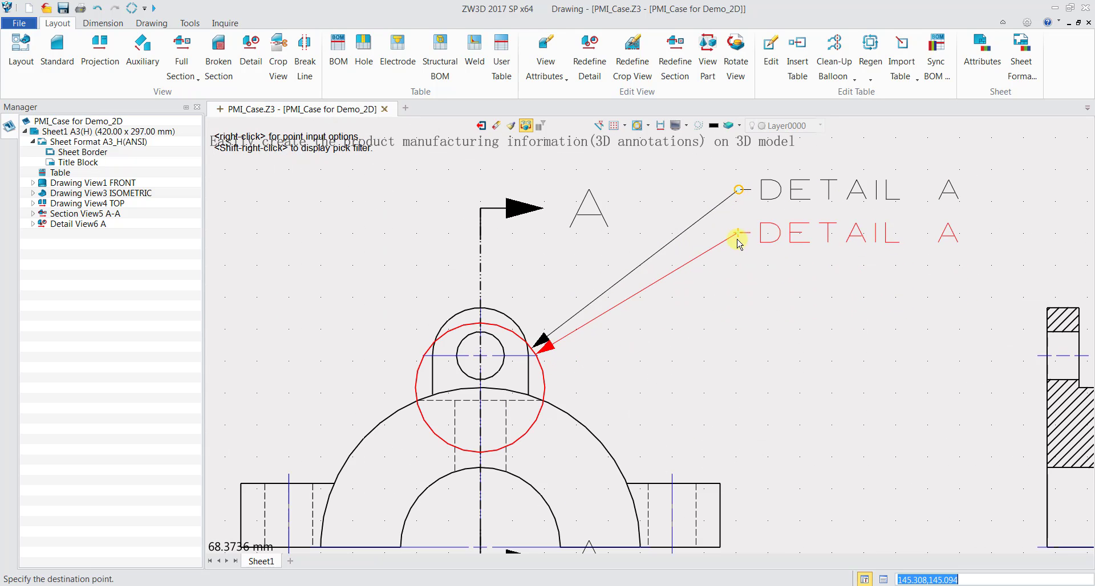
pyautogui.click(736, 228)
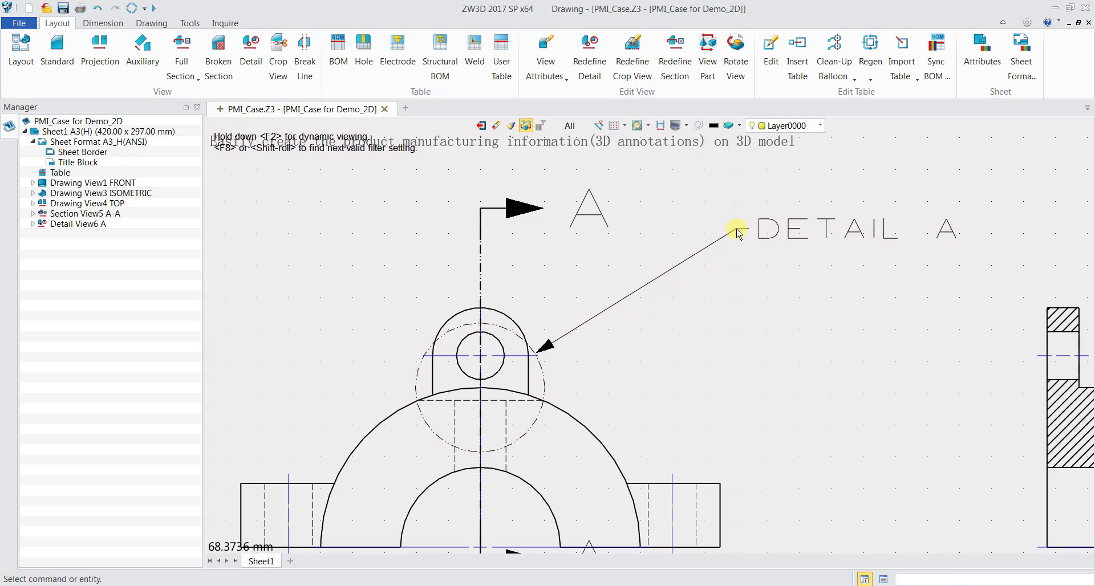
# Enlarge the DETAIL A boundary circle on the front view so that it encloses the whole upper lug.
pyautogui.click(540, 368)
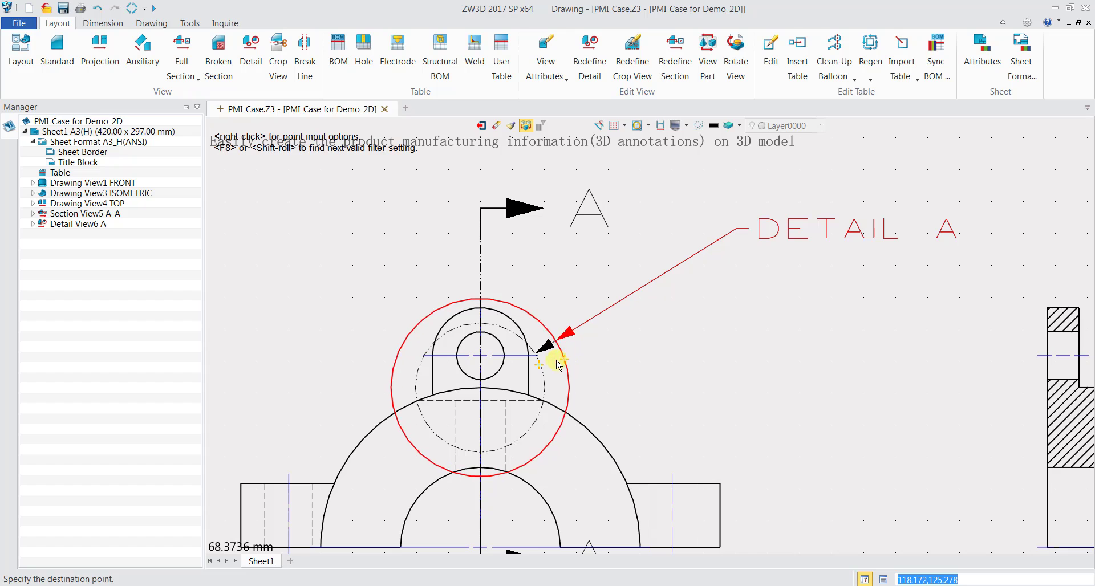
pyautogui.click(576, 361)
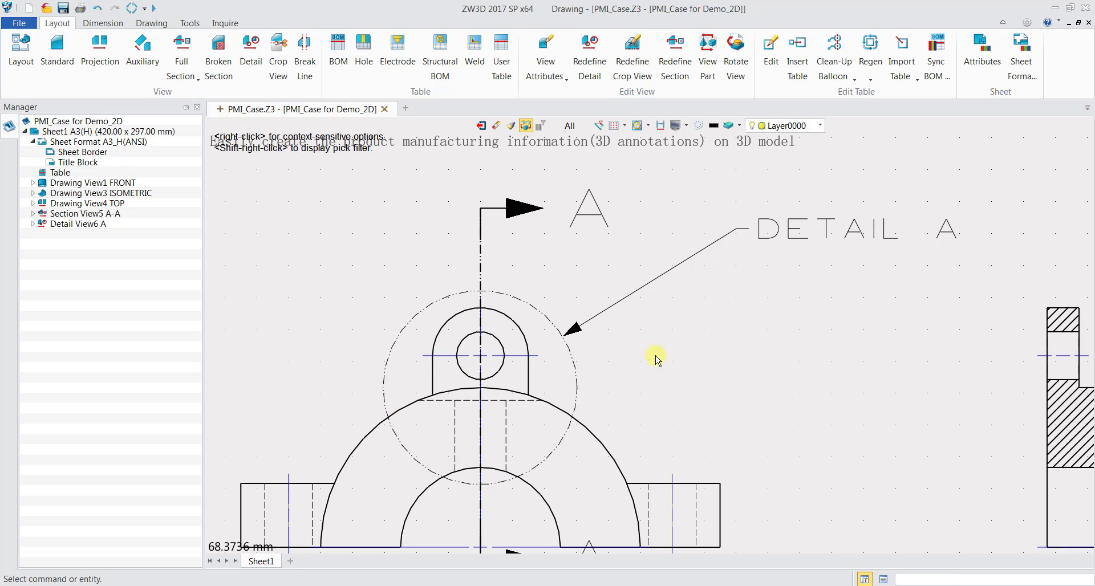
pyautogui.scroll(-1, 848, 349)
pyautogui.scroll(-2, 850, 342)
pyautogui.moveTo(853, 327); pyautogui.dragTo(490, 322, button='middle')
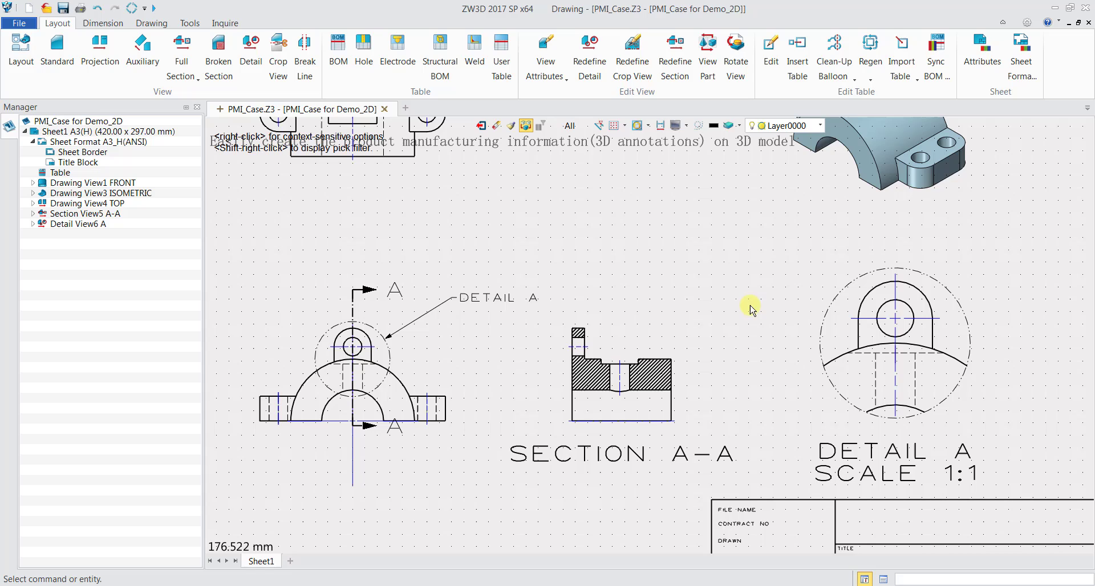
# Shrink the DETAIL A boundary circle until it crosses the lug's rounded top, and set its note text height to 6.
pyautogui.click(390, 363)
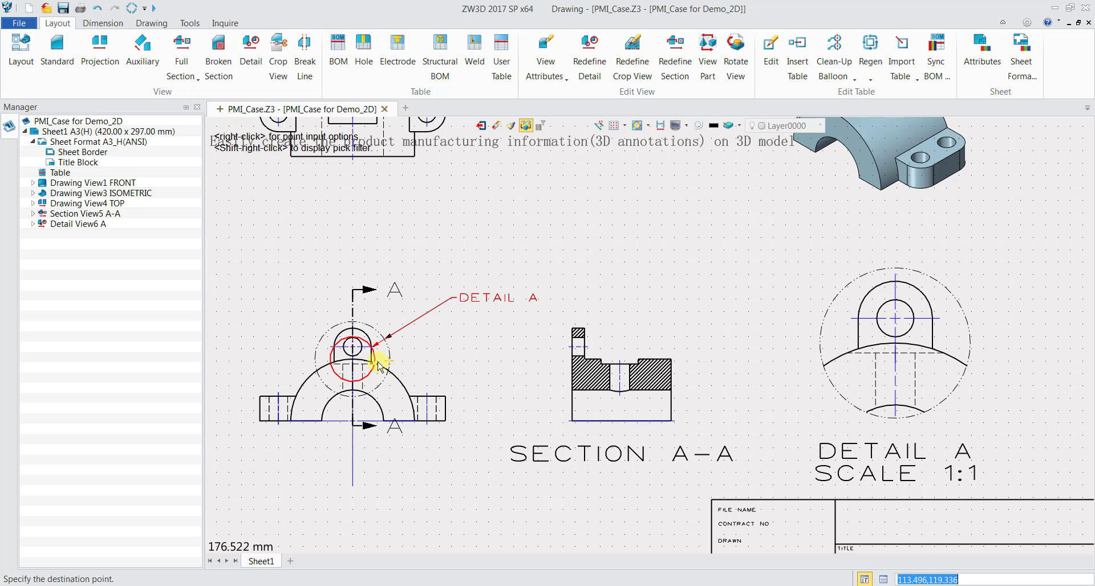
pyautogui.click(380, 364)
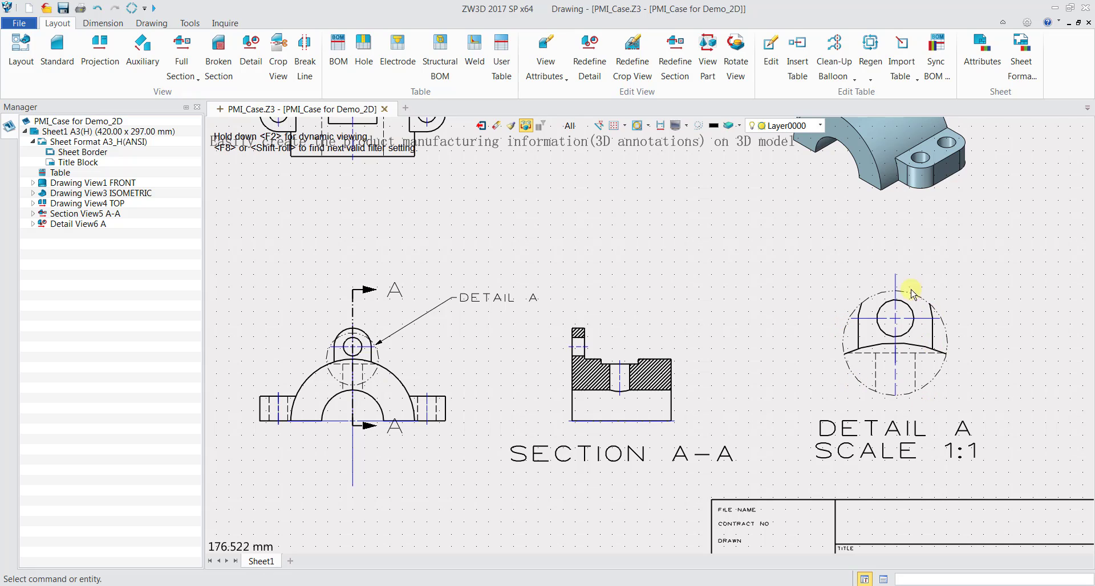
pyautogui.doubleClick(472, 303)
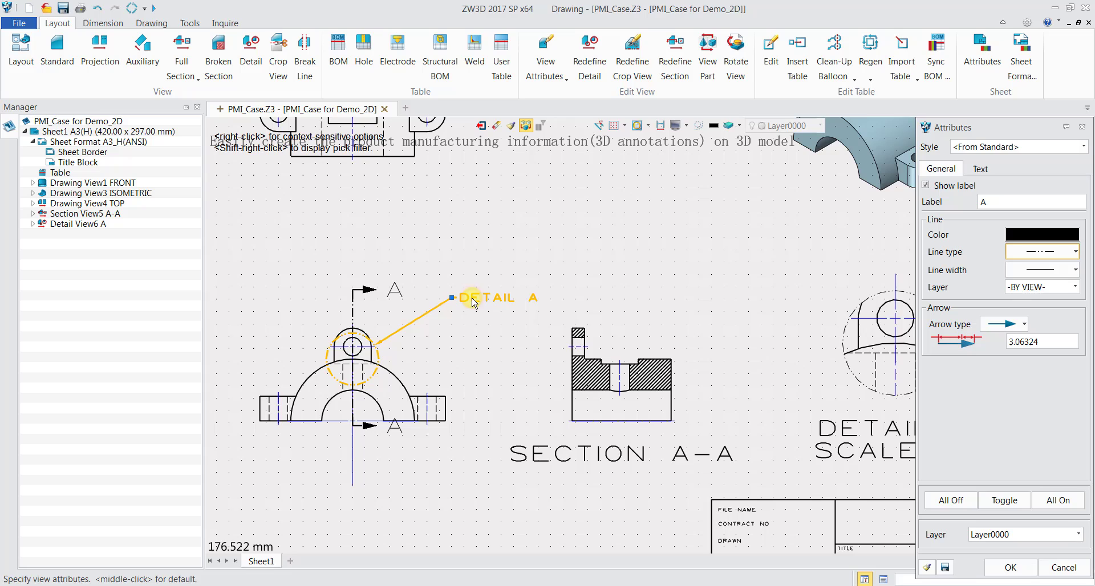
pyautogui.click(981, 170)
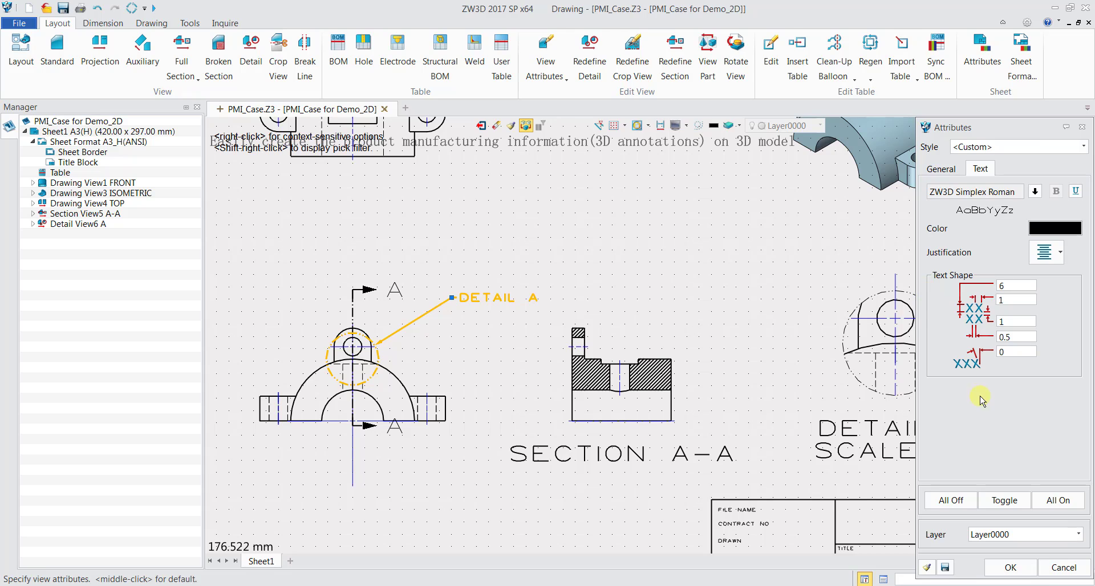
pyautogui.click(1011, 569)
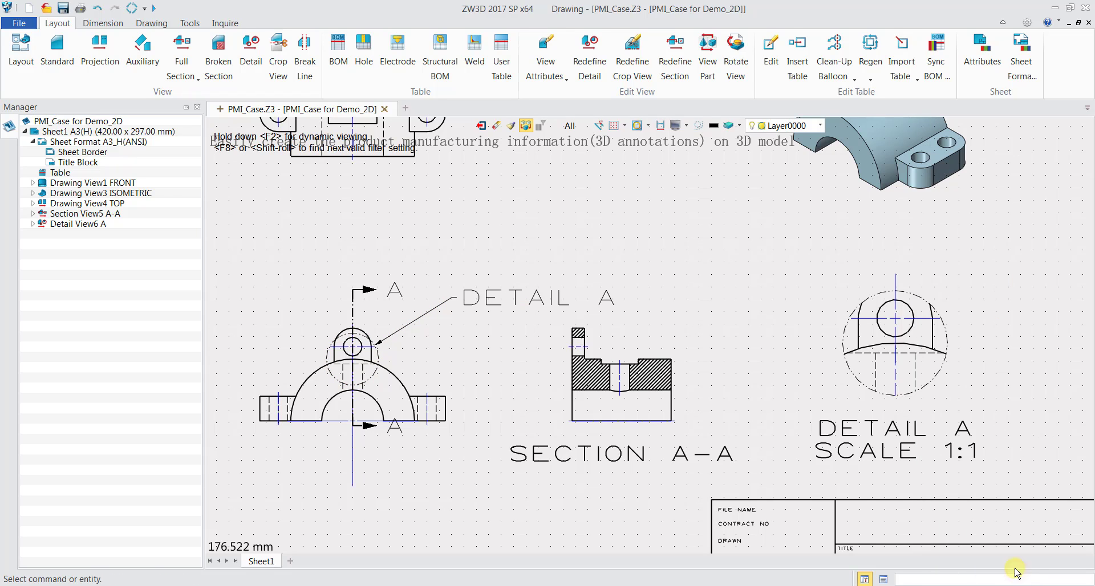
# Change the boundary circle of the DETAIL A view to a continuous line type.
pyautogui.doubleClick(942, 364)
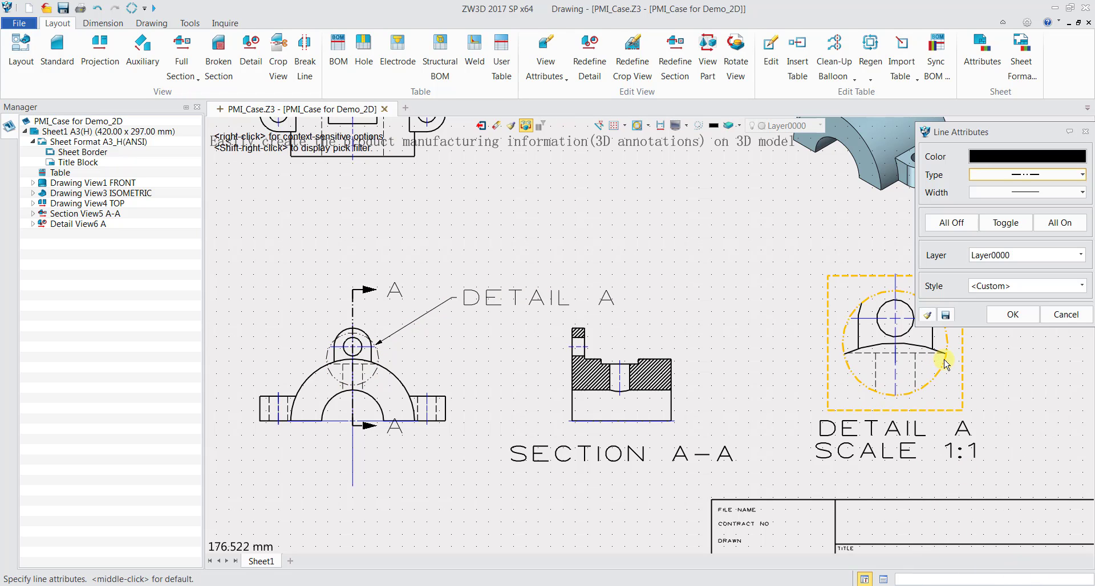
pyautogui.click(1032, 175)
pyautogui.click(1037, 191)
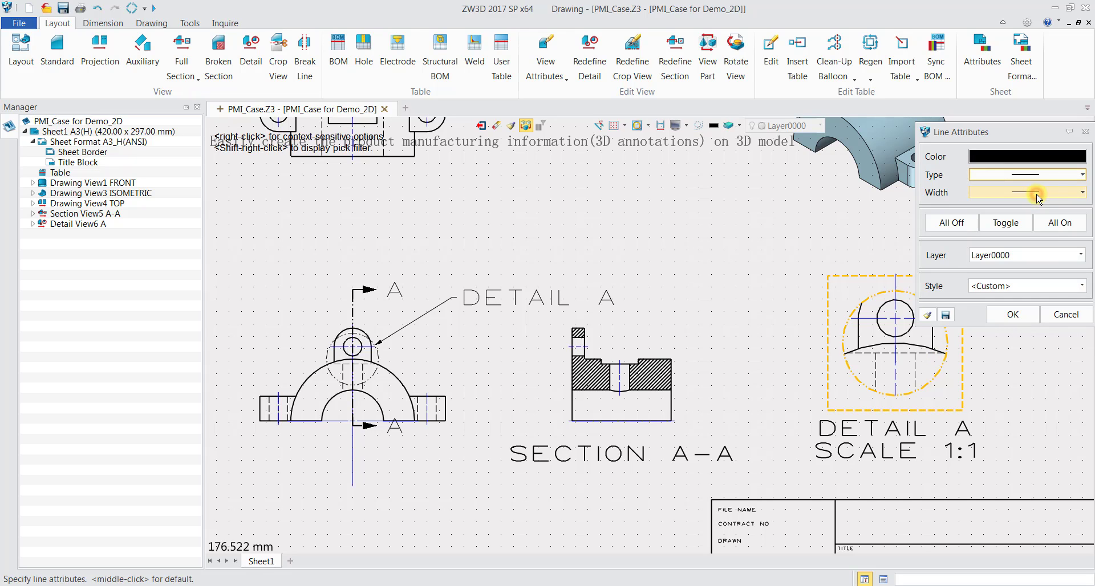
pyautogui.click(1012, 314)
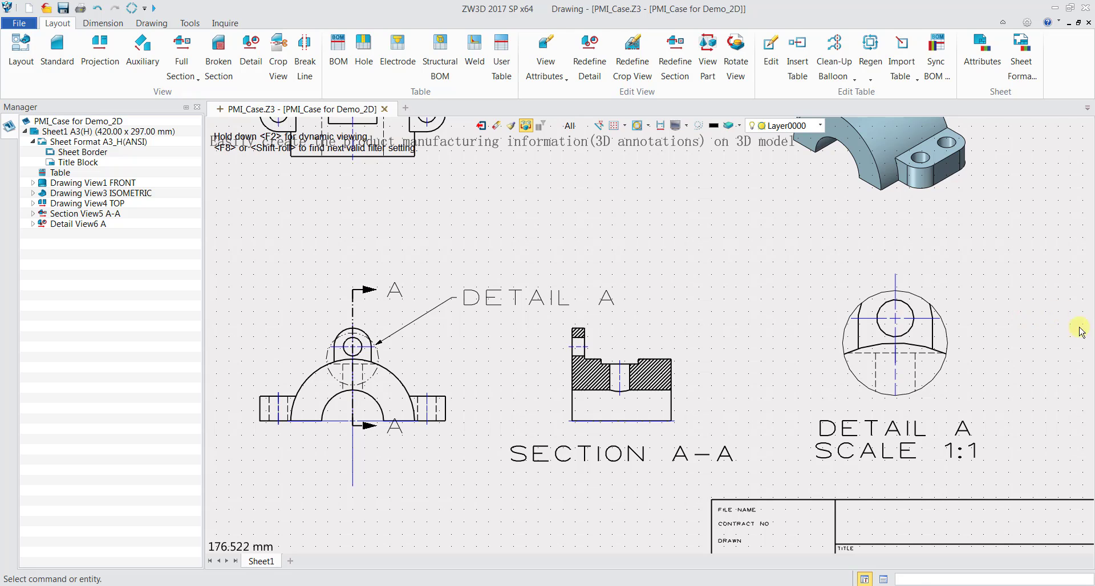
# Change the label prefix of the detail view to VIEW.
pyautogui.doubleClick(871, 429)
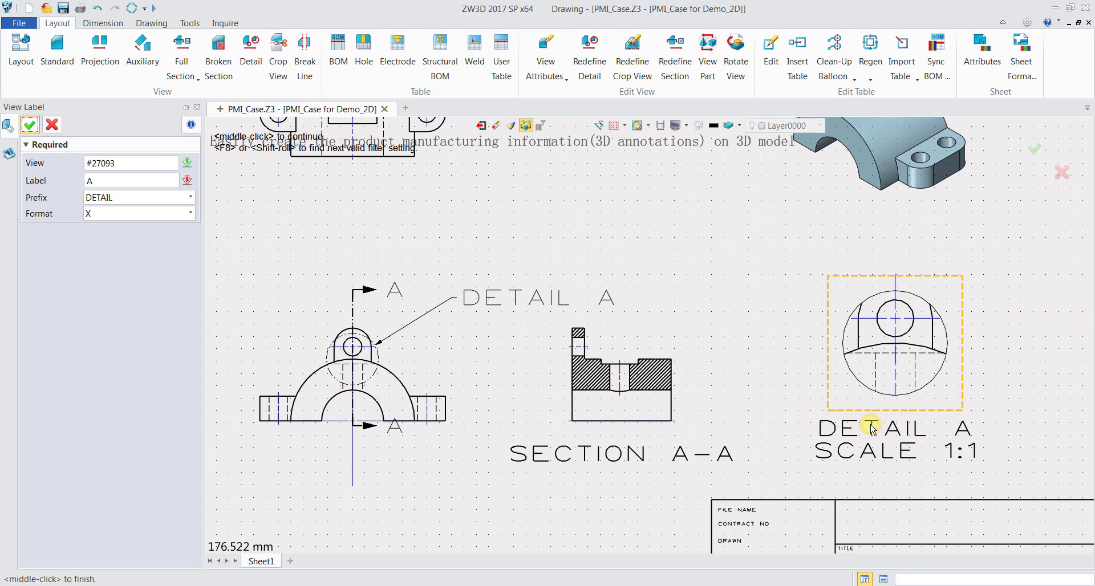
pyautogui.click(191, 198)
pyautogui.click(174, 223)
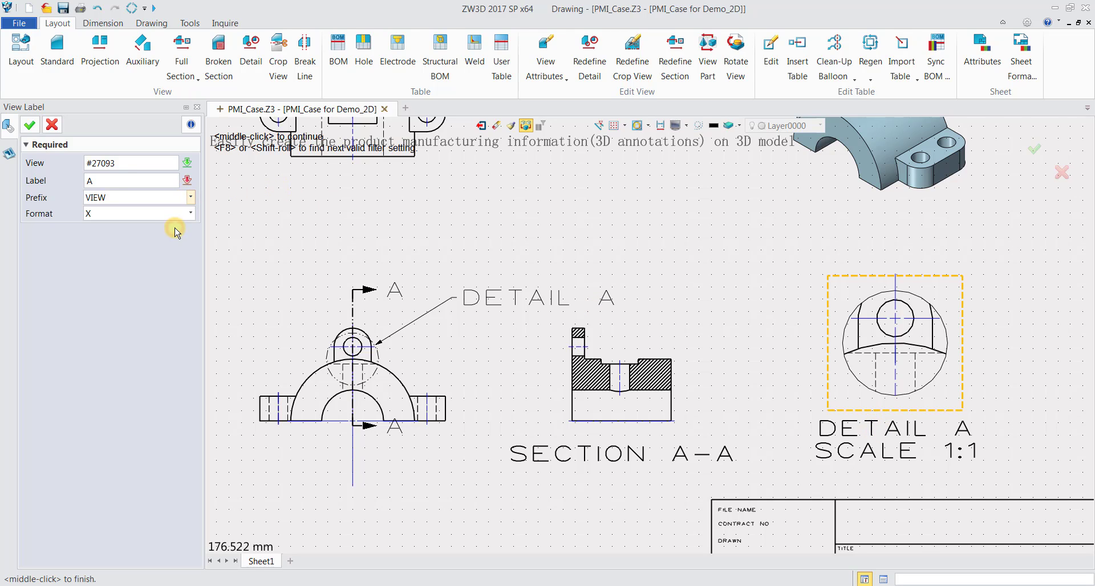
pyautogui.click(30, 124)
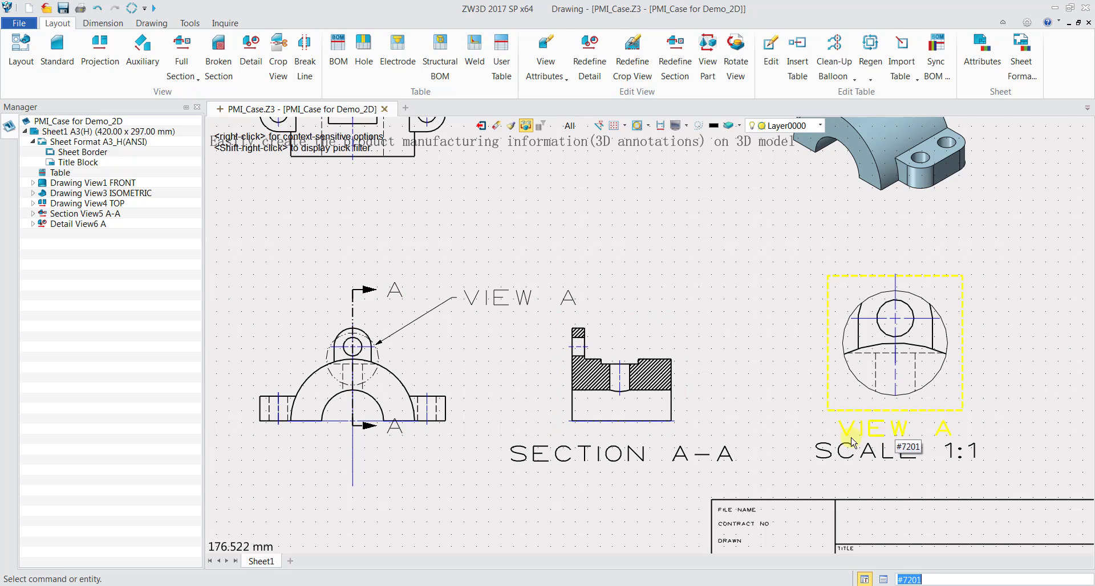
# Set the label prefix of the detail view back to DETAIL.
pyautogui.doubleClick(891, 425)
pyautogui.click(178, 205)
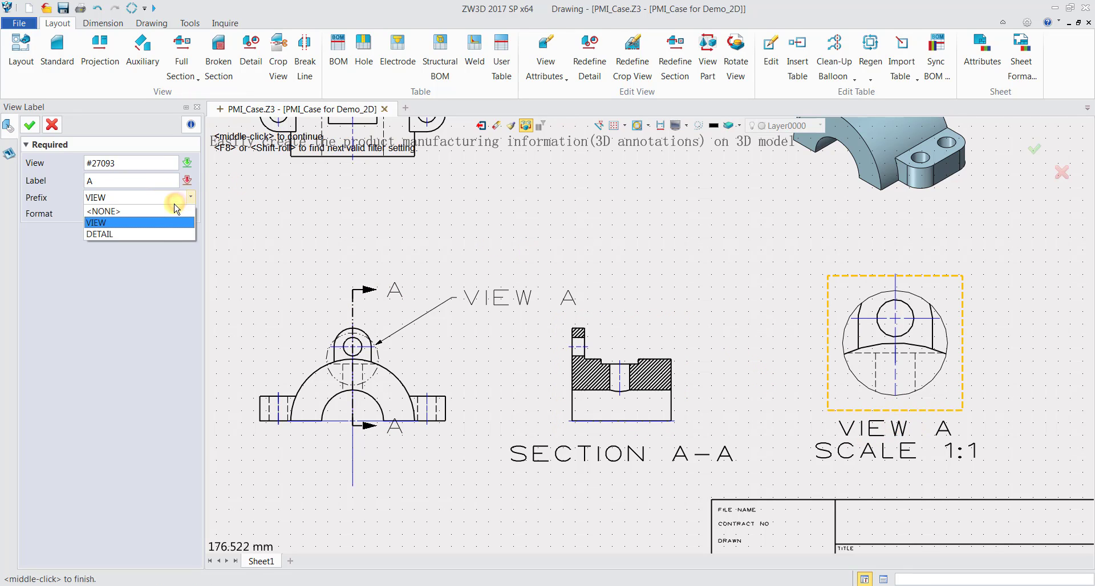
pyautogui.click(153, 232)
pyautogui.click(29, 125)
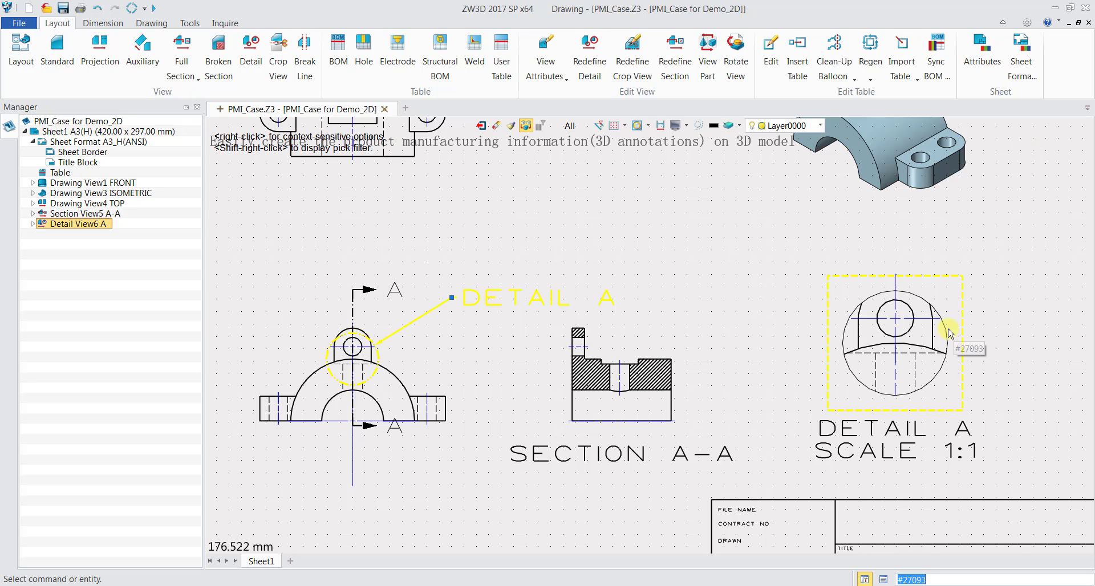
# Dimension the overall width of the top view between its outer vertical edges, placing the dimension above the view.
pyautogui.scroll(-5, 827, 297)
pyautogui.moveTo(834, 259); pyautogui.dragTo(726, 253, button='middle')
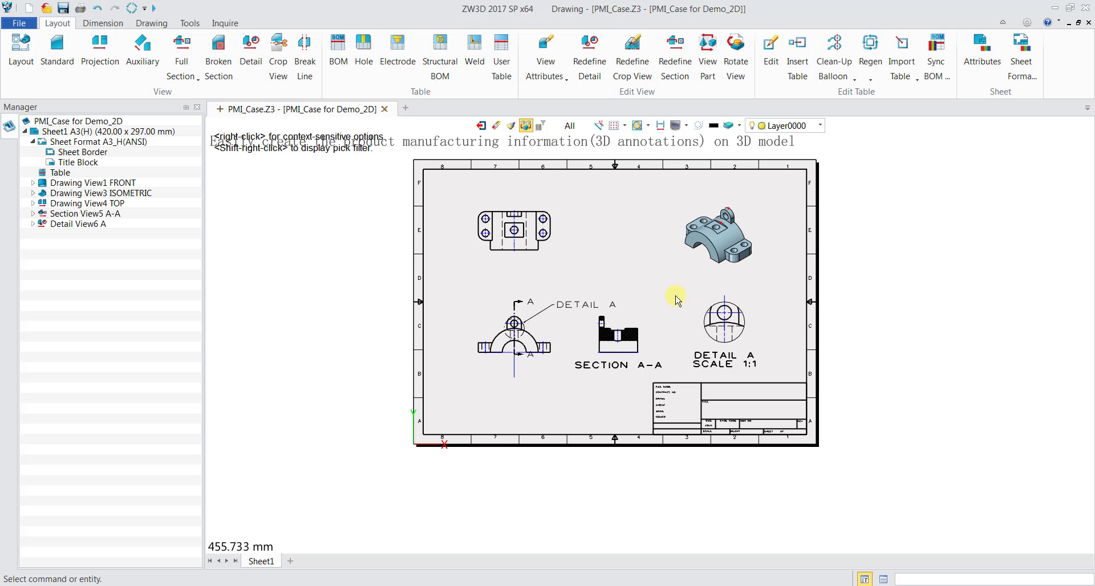
pyautogui.scroll(2, 538, 242)
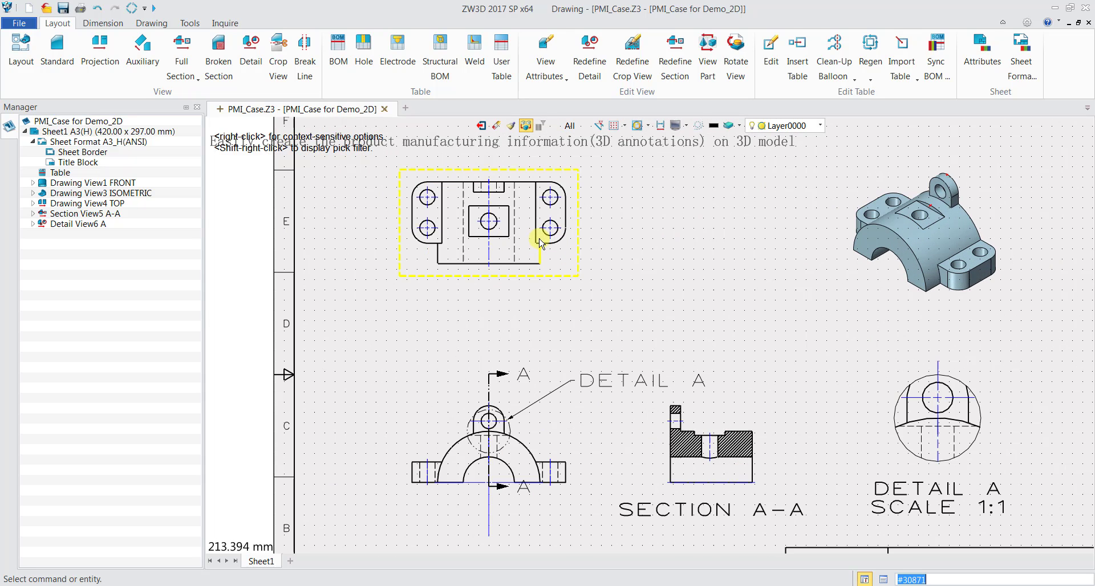
pyautogui.scroll(2, 582, 313)
pyautogui.moveTo(562, 353); pyautogui.dragTo(598, 350, button='middle')
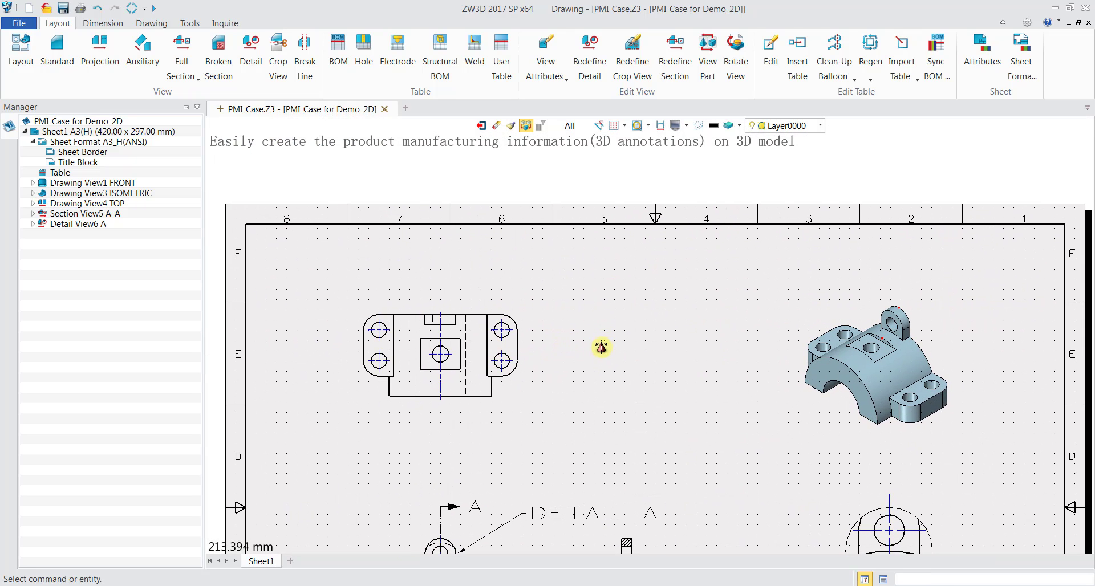
pyautogui.click(103, 23)
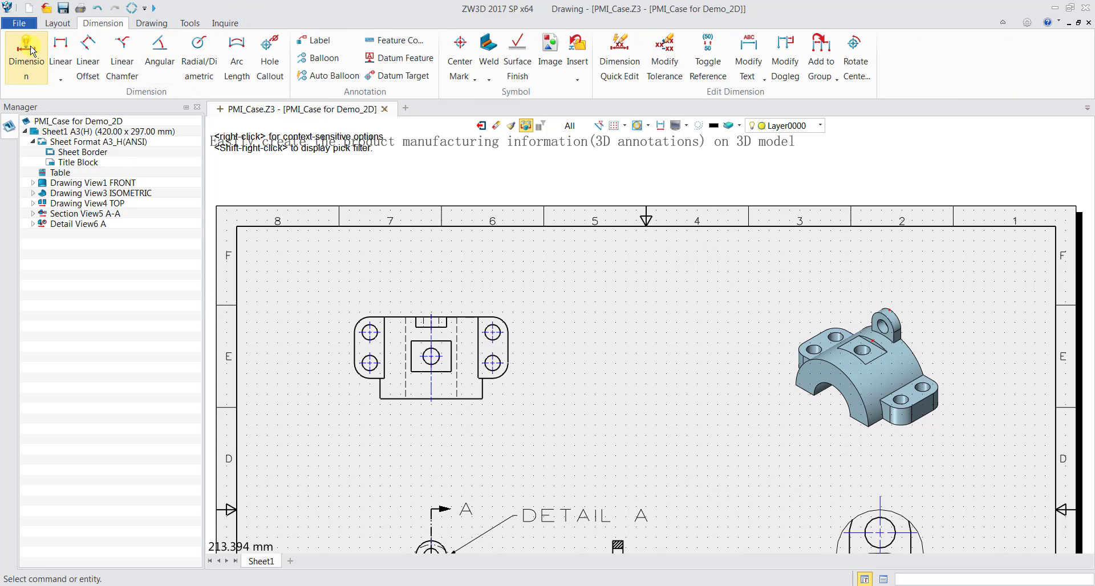
pyautogui.click(31, 50)
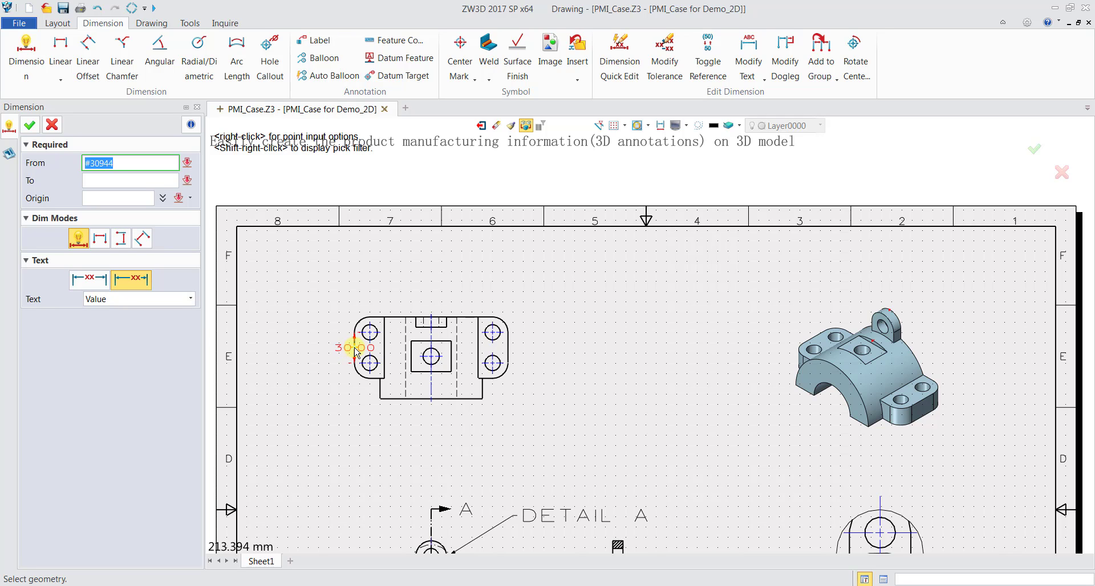
pyautogui.scroll(5, 355, 350)
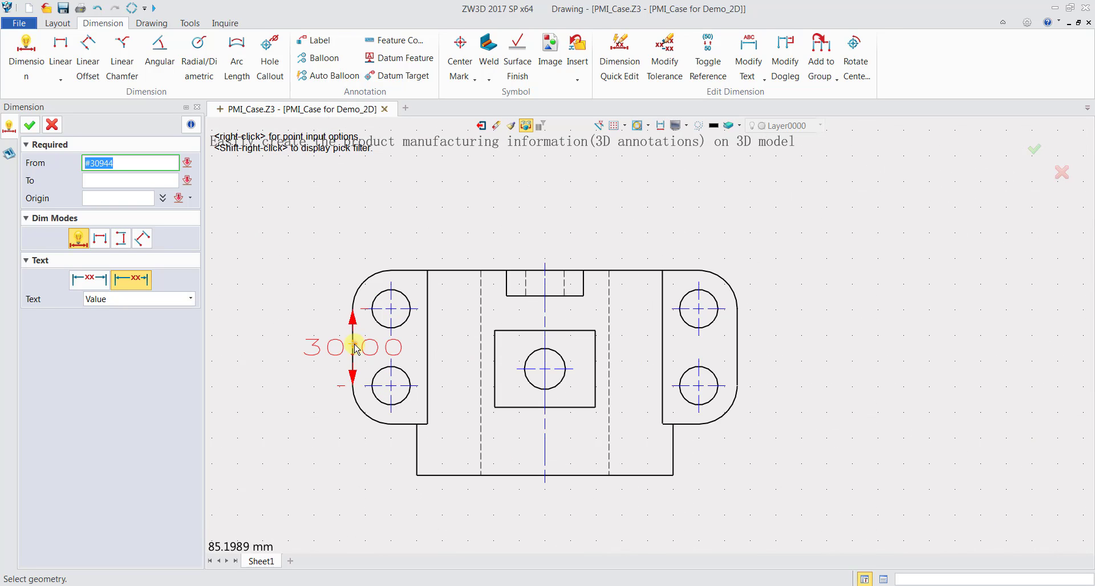
pyautogui.click(354, 349)
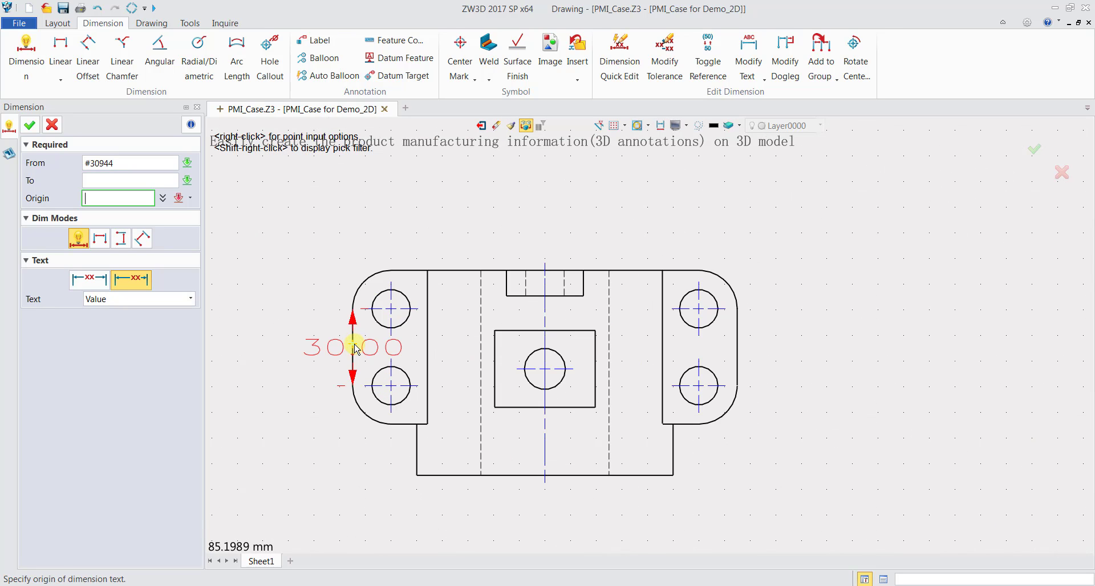
pyautogui.click(738, 349)
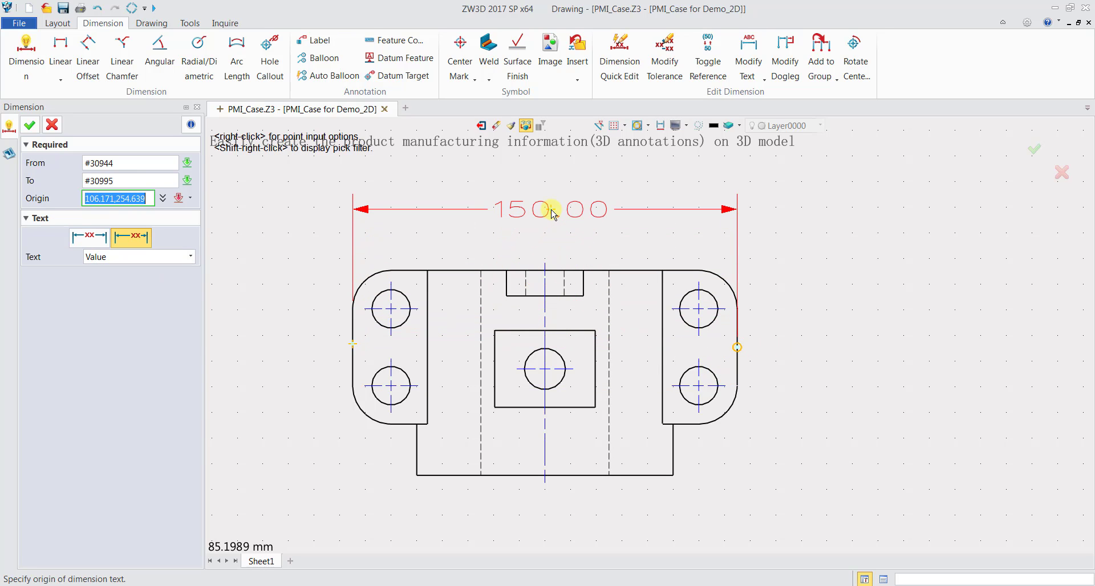
pyautogui.click(552, 214)
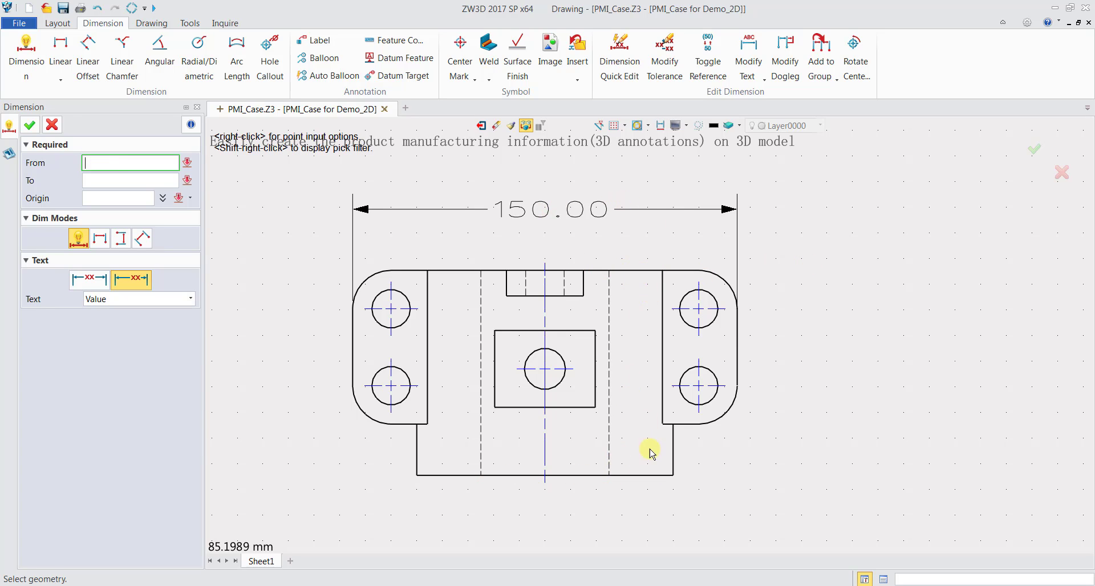
# Dimension the overall height of the top view between its upper and lower edges, placing the dimension to its right.
pyautogui.click(635, 274)
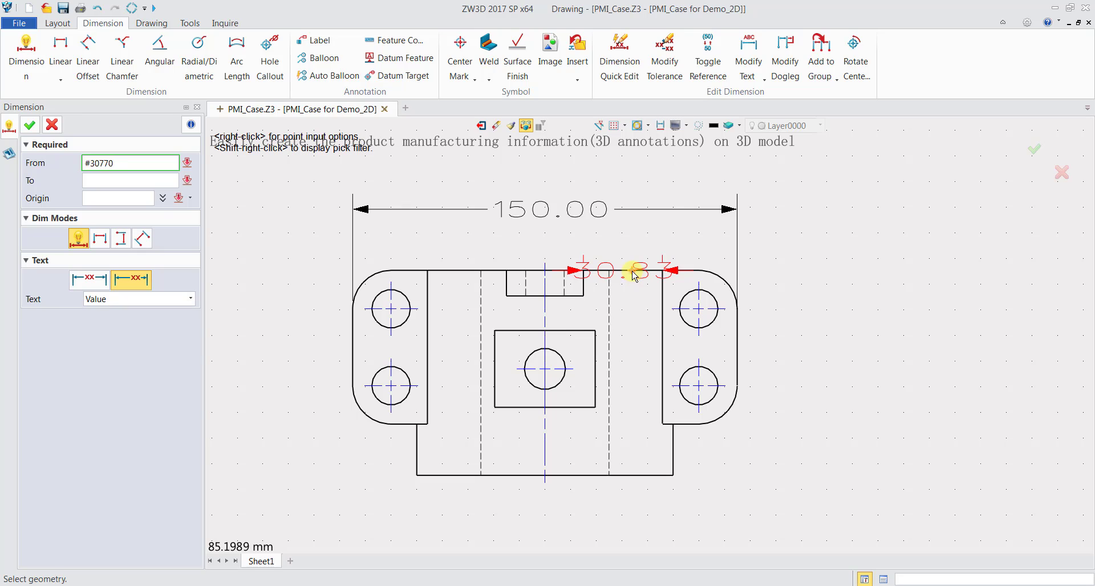
pyautogui.middleClick(634, 274)
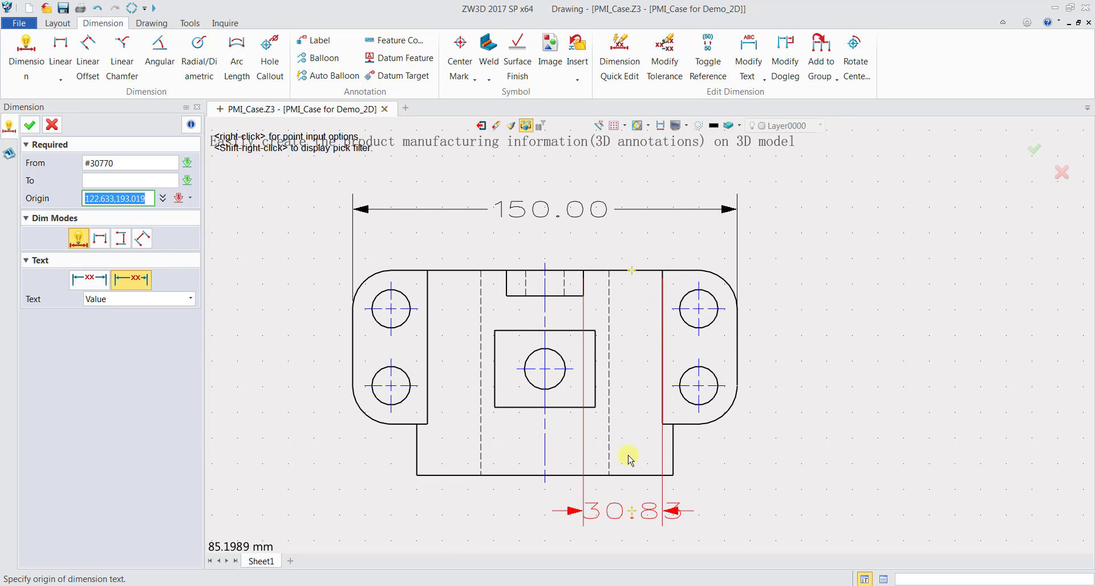
pyautogui.click(562, 476)
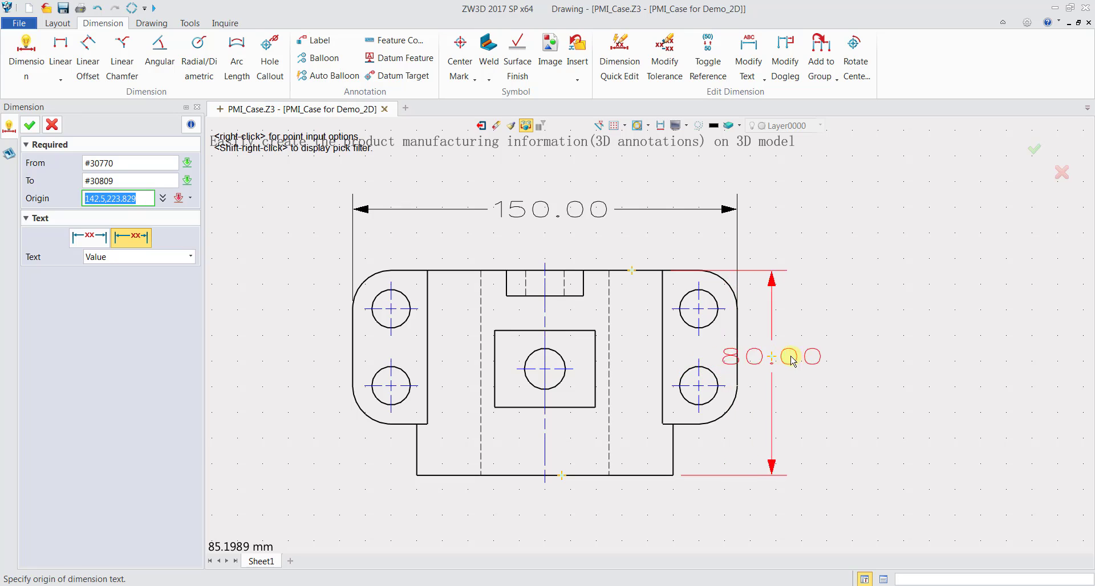
pyautogui.click(817, 359)
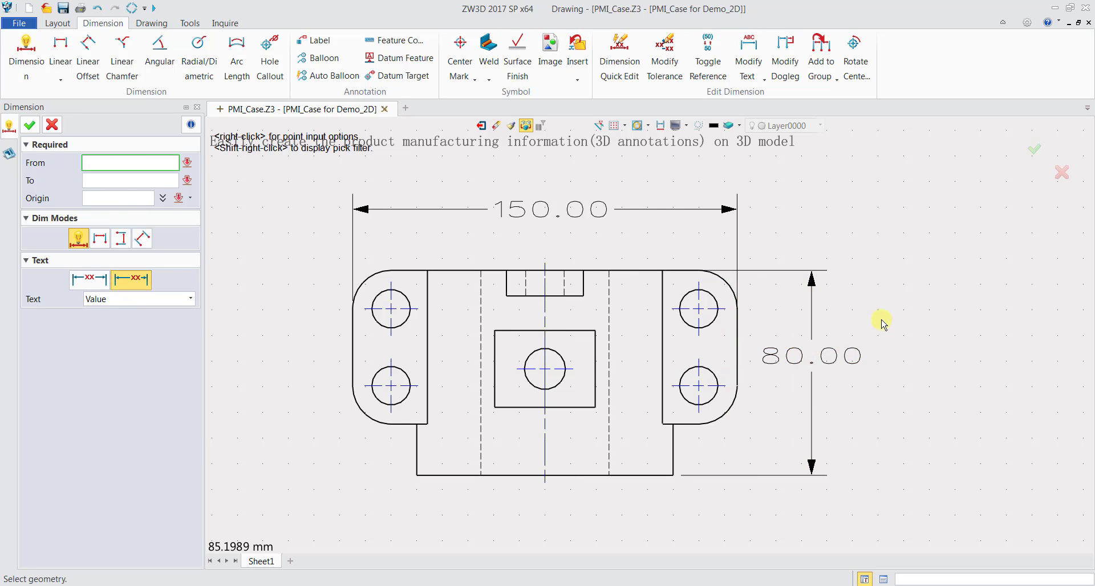
# Dimension the diameter of the lower-left hole in the top view, with the text outside the flange, and finish dimensioning.
pyautogui.scroll(-1, 861, 319)
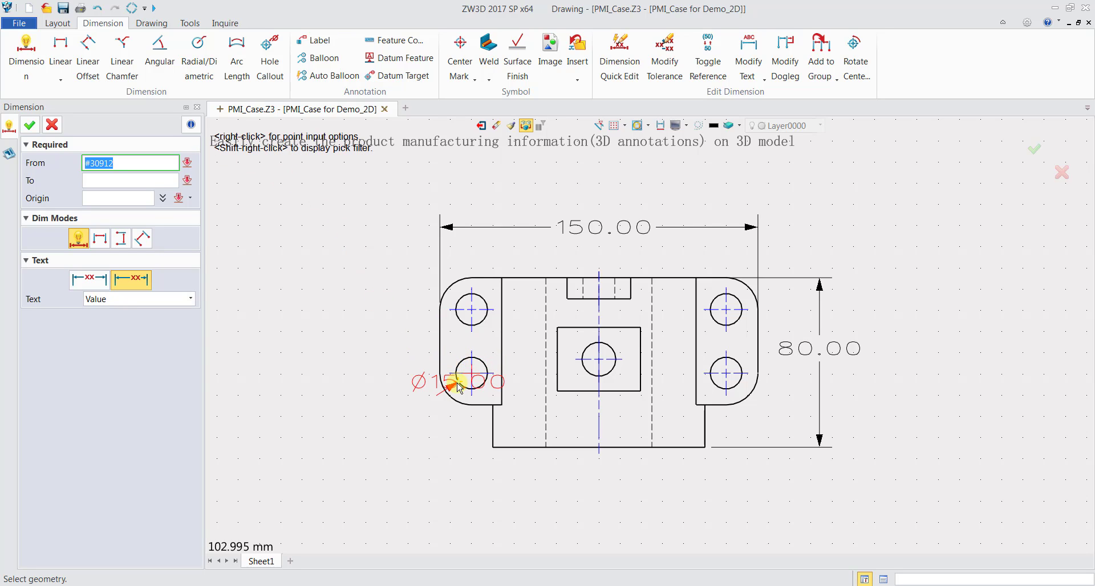
pyautogui.scroll(2, 454, 370)
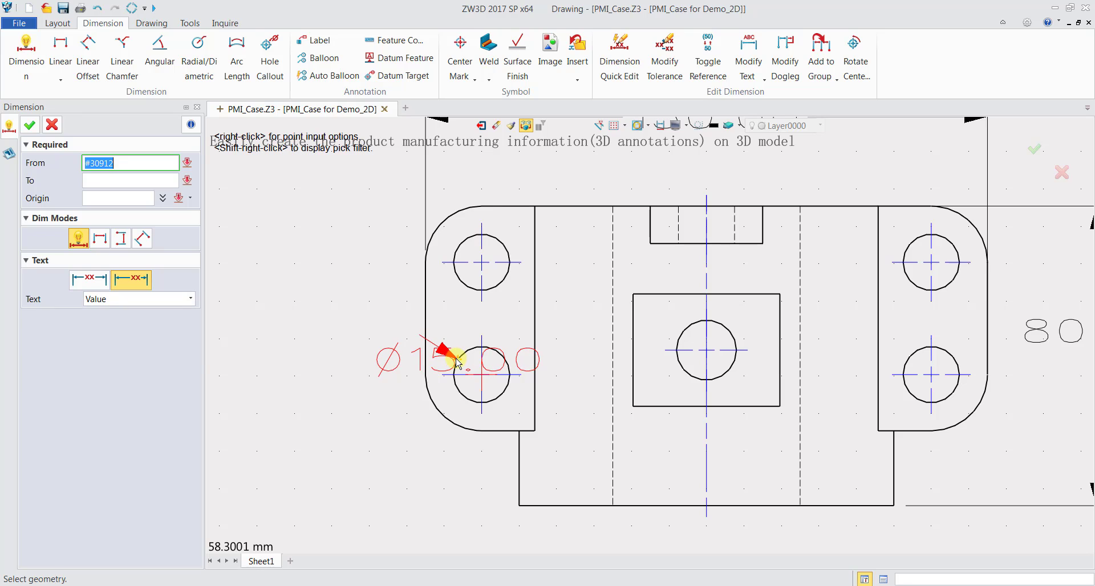
pyautogui.click(459, 362)
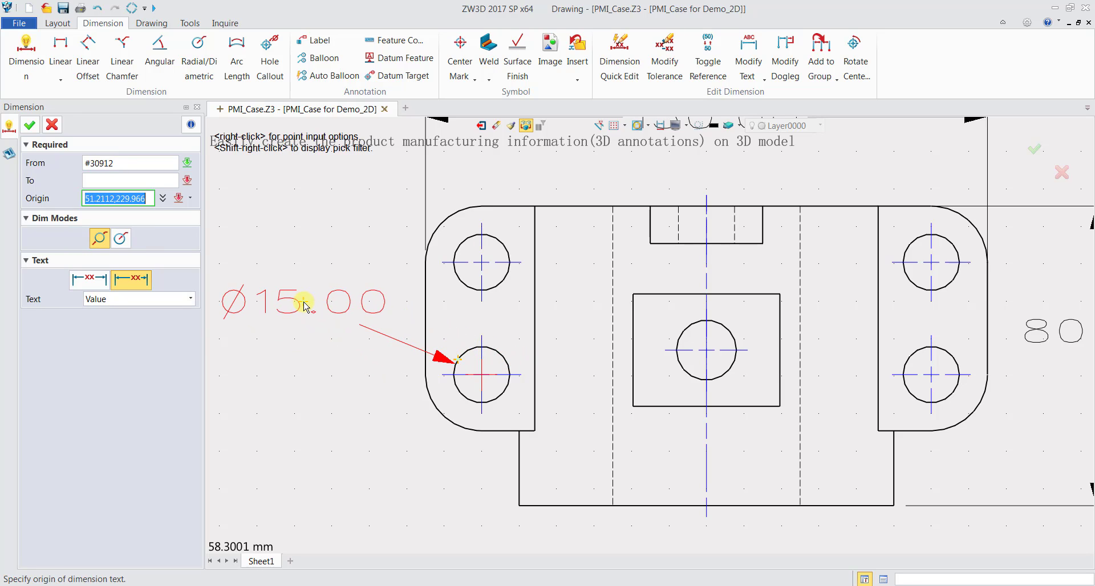
pyautogui.click(303, 307)
pyautogui.scroll(-4, 420, 310)
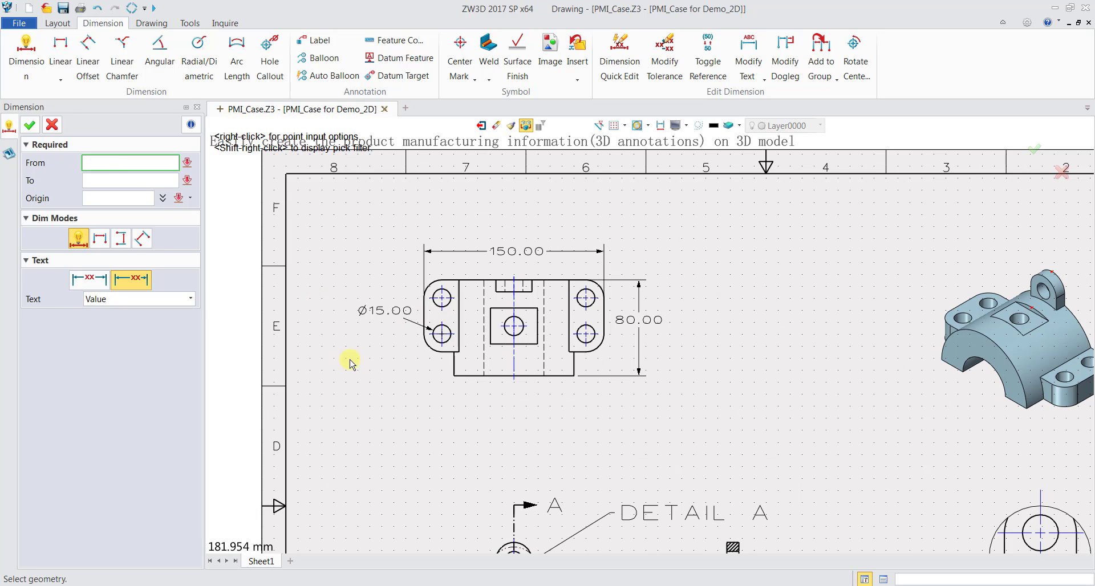
pyautogui.click(30, 128)
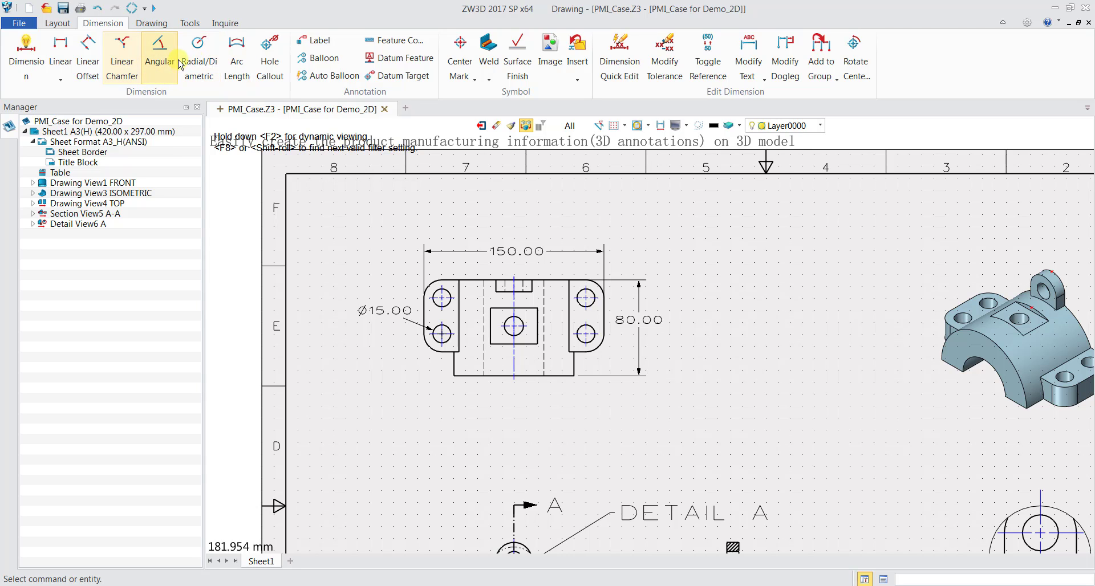
# Add a radial dimension to the central hole in the top view, placing its text below the view.
pyautogui.click(523, 331)
pyautogui.scroll(3, 523, 331)
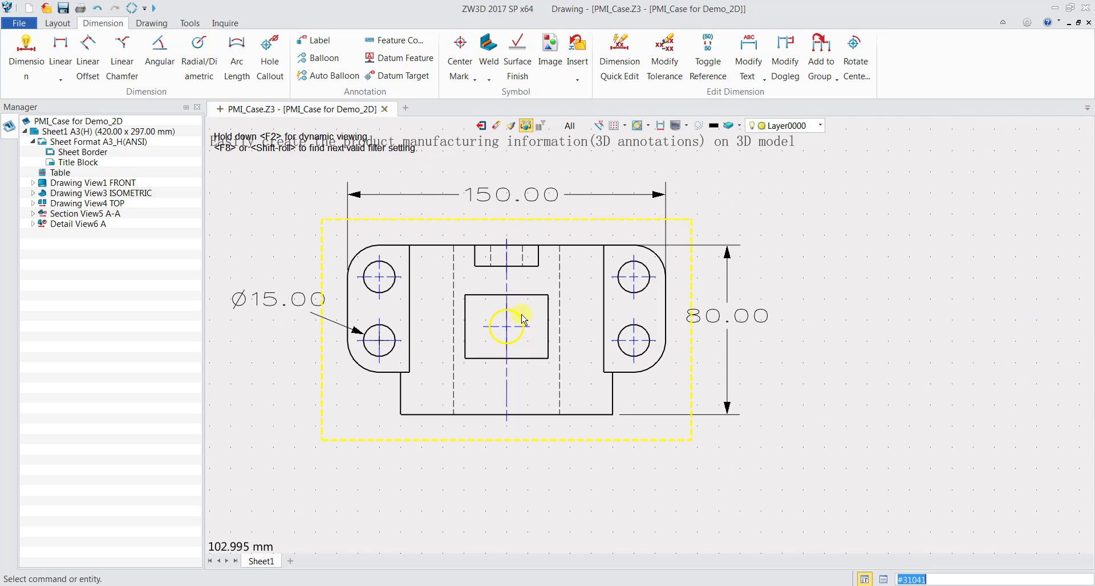
pyautogui.click(200, 54)
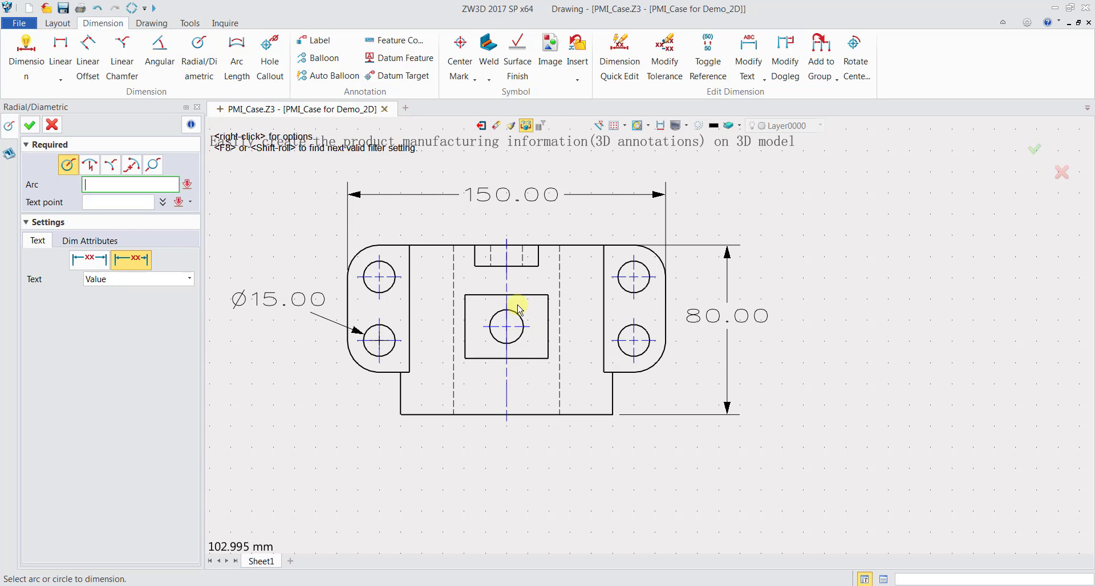
pyautogui.click(519, 310)
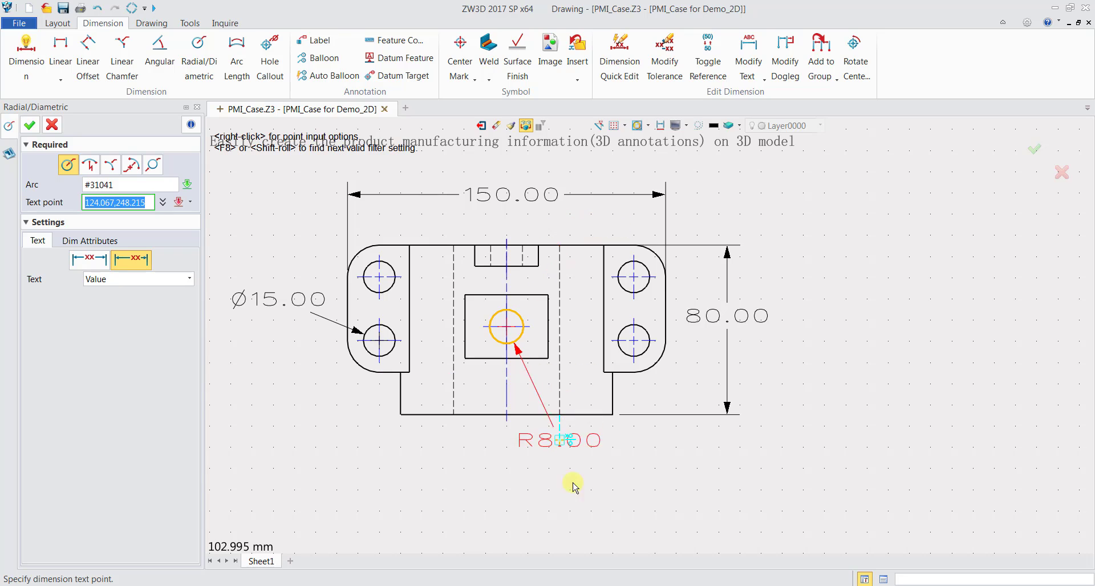
pyautogui.click(628, 459)
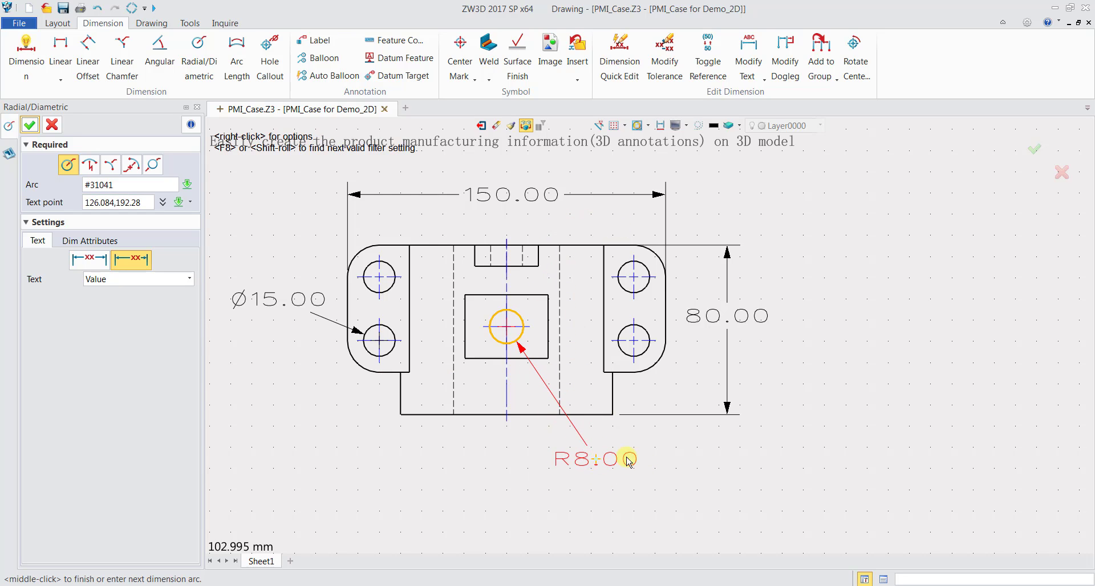
pyautogui.click(30, 124)
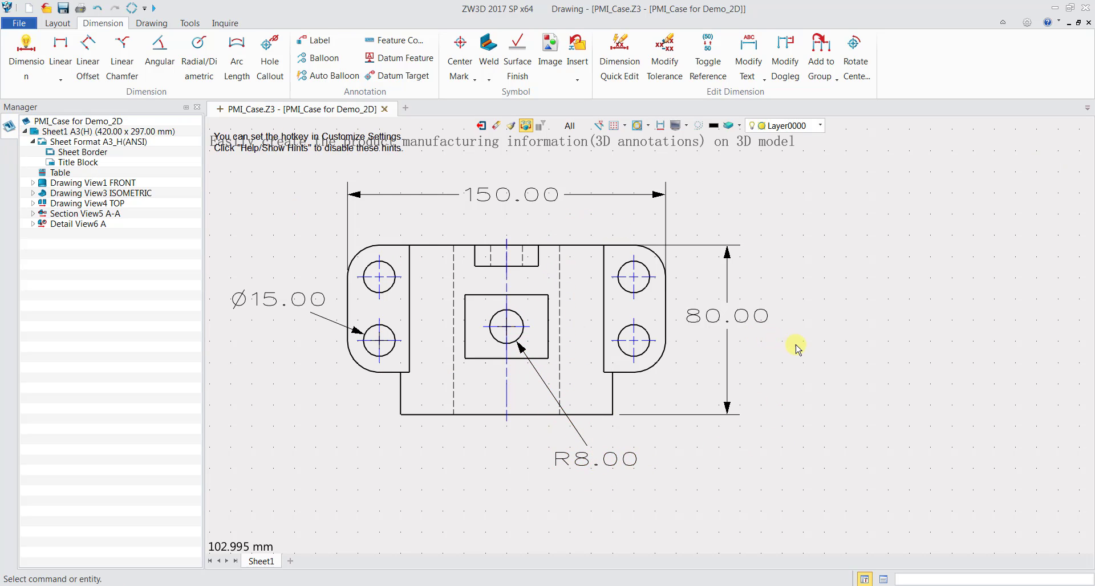
# Insert a top-level BOM table for the top view, ordered by name from ID 1, placed below the front view beside the title block.
pyautogui.scroll(-3, 798, 345)
pyautogui.scroll(-2, 799, 285)
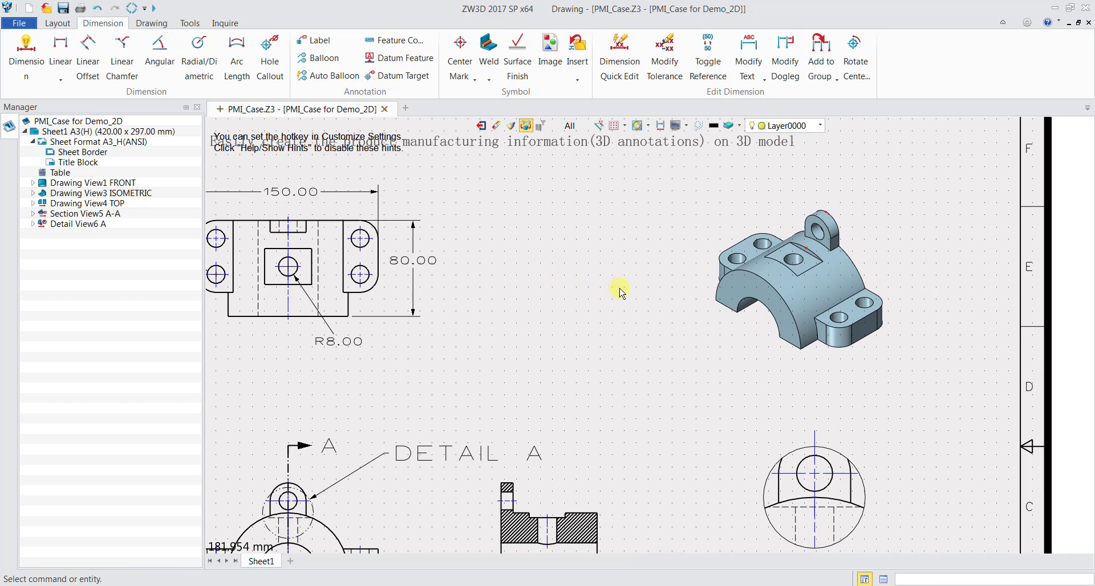
pyautogui.scroll(-2, 656, 299)
pyautogui.moveTo(686, 309); pyautogui.dragTo(731, 260, button='middle')
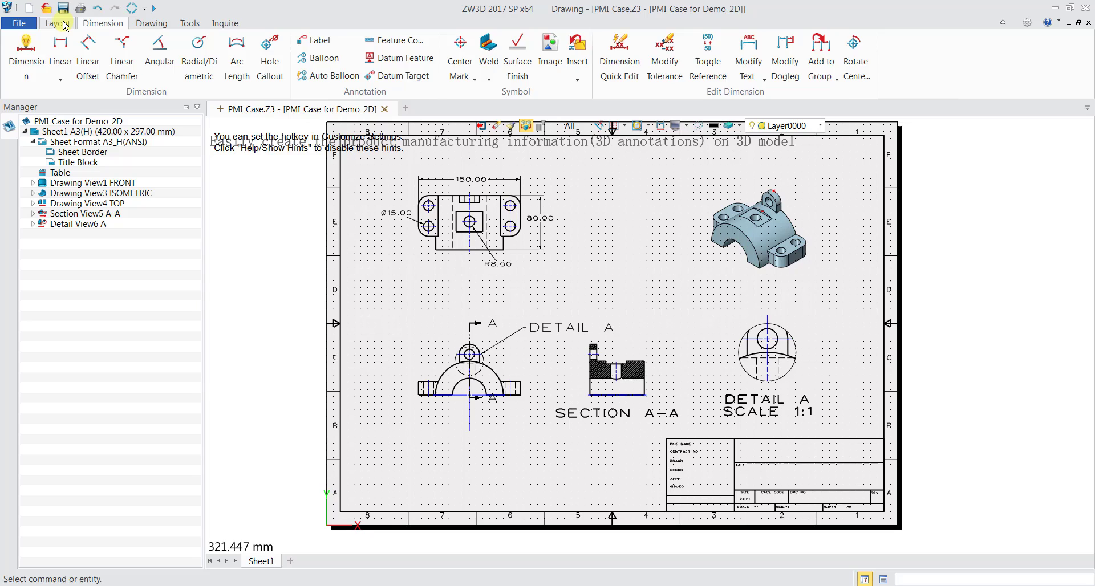
pyautogui.click(58, 23)
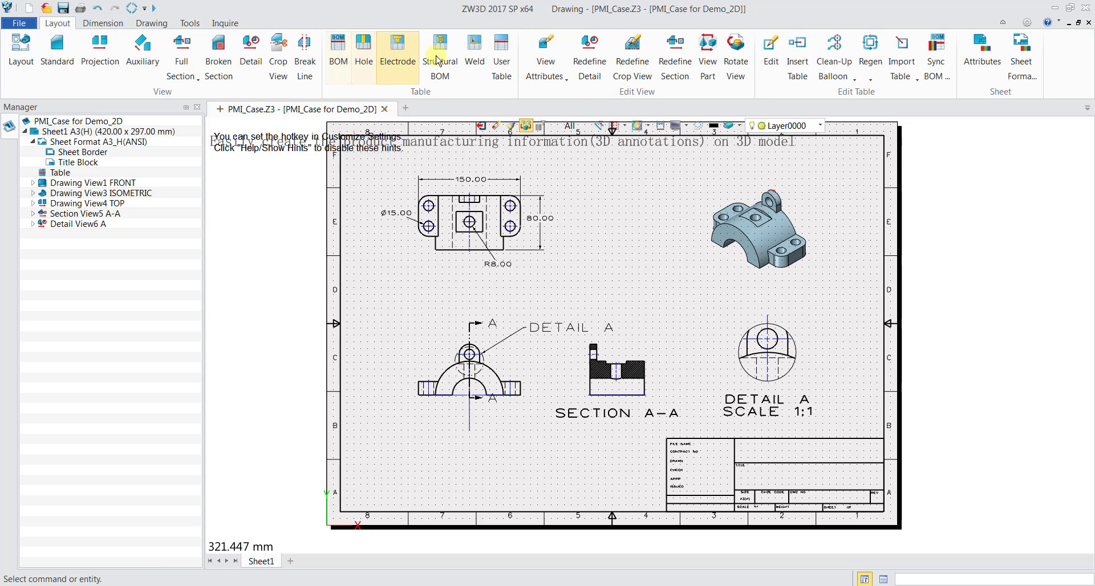
pyautogui.click(341, 63)
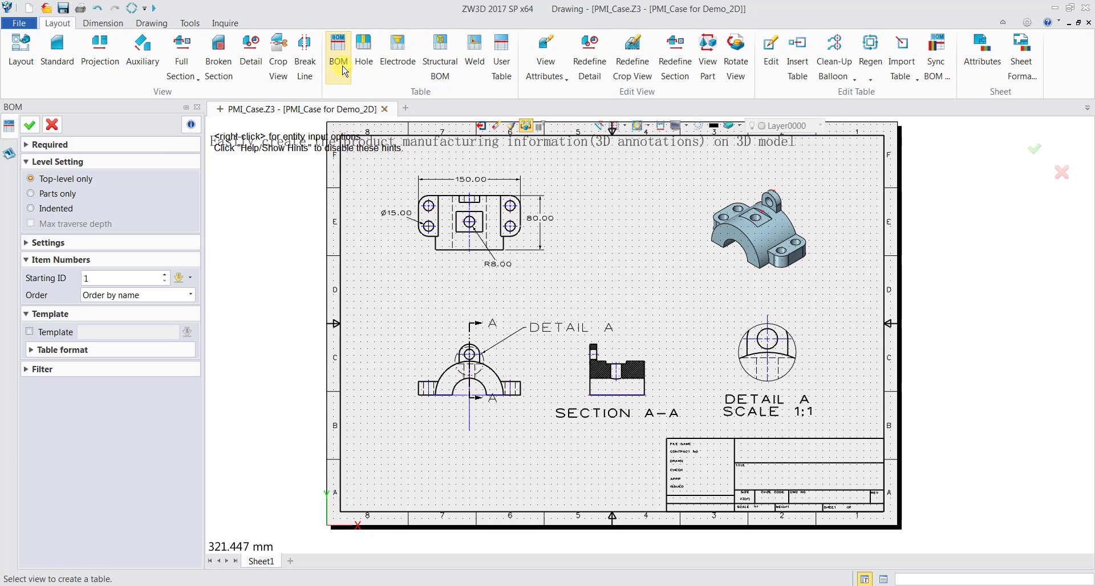
pyautogui.click(433, 260)
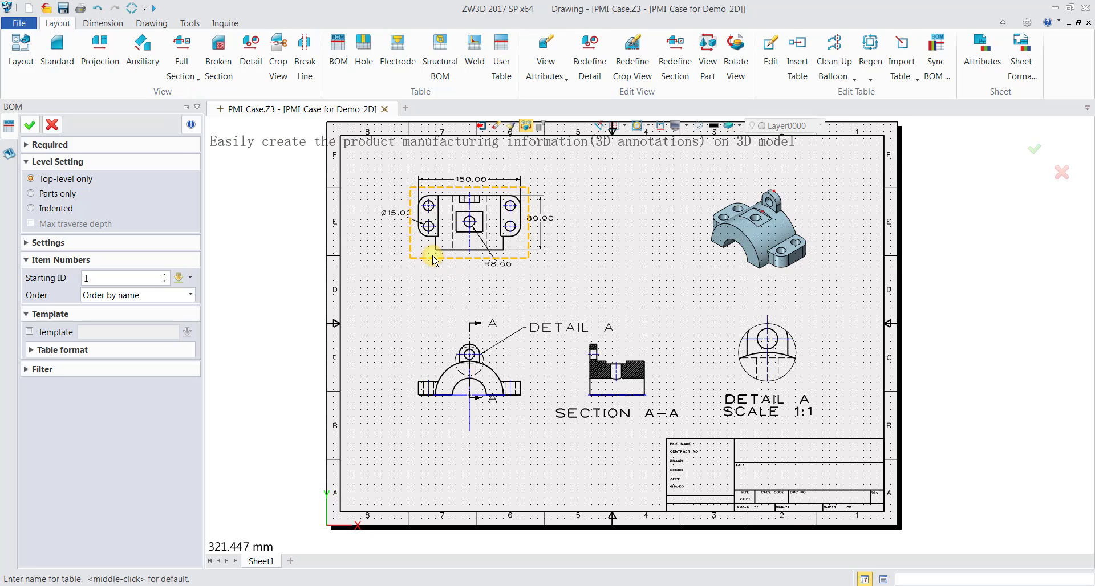
pyautogui.click(31, 125)
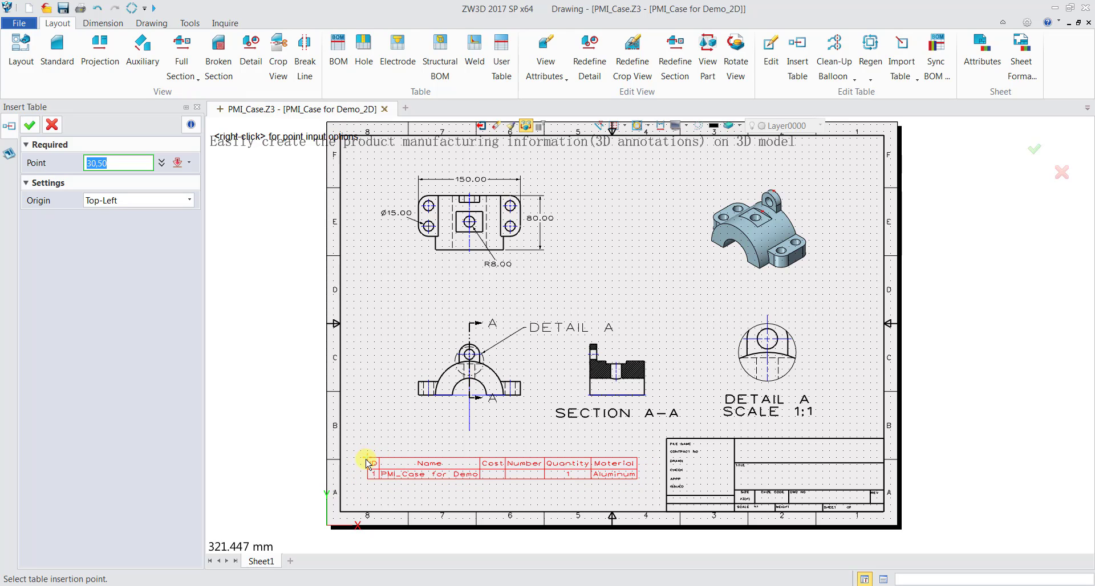
pyautogui.click(369, 465)
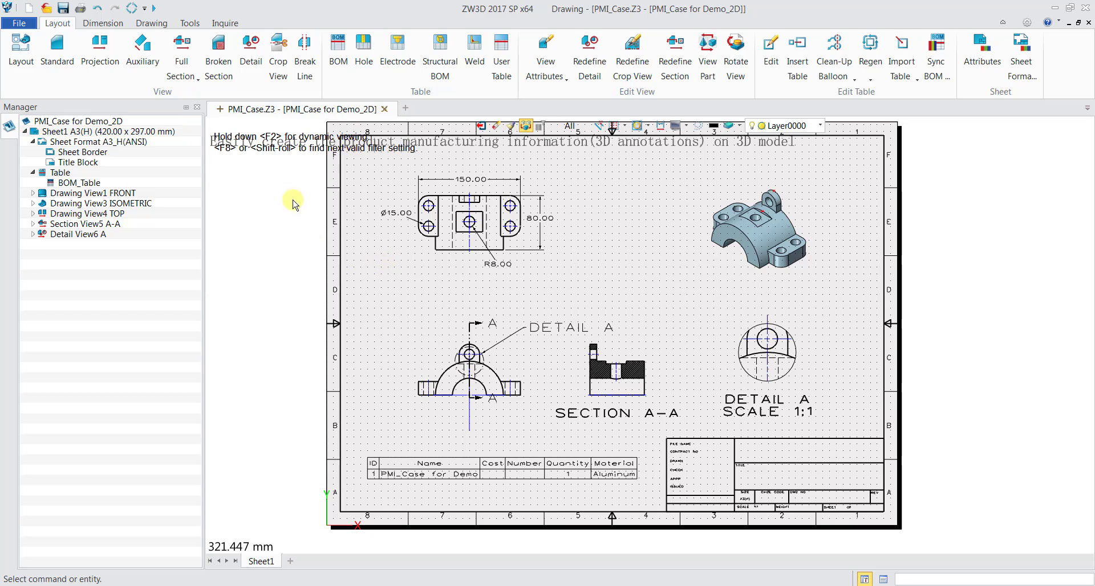
# Start a text note reading "hello" in the empty area between the top view and the isometric view.
pyautogui.scroll(-2, 1021, 325)
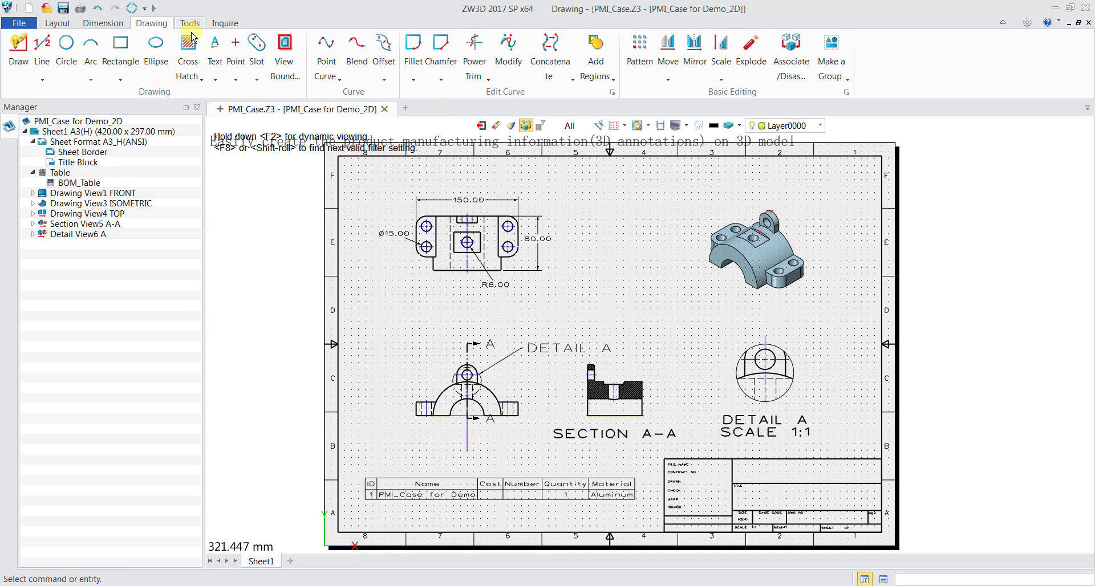
pyautogui.click(219, 48)
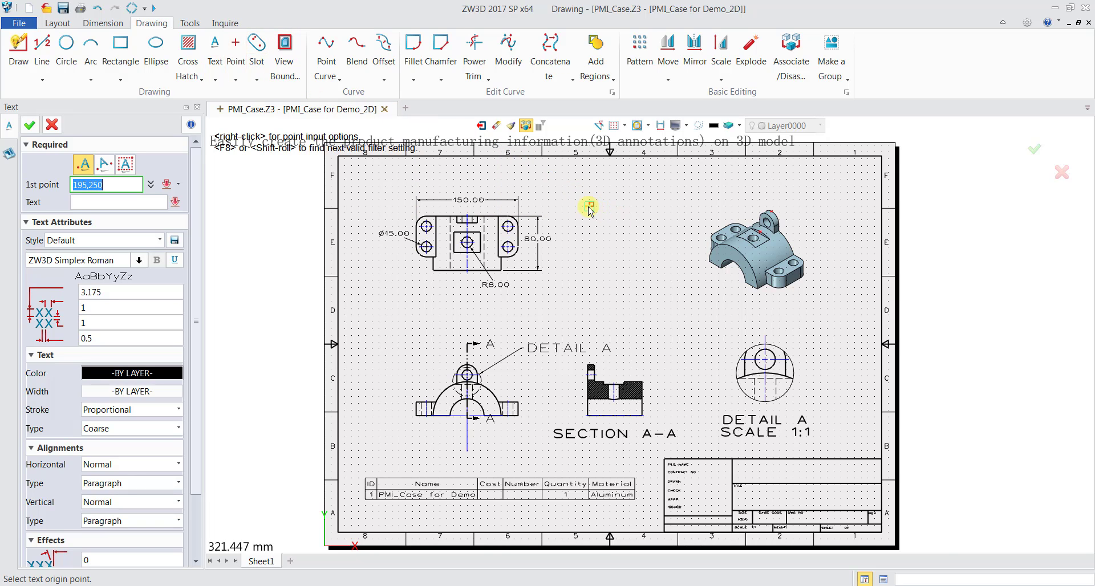
pyautogui.scroll(4, 595, 210)
pyautogui.click(561, 204)
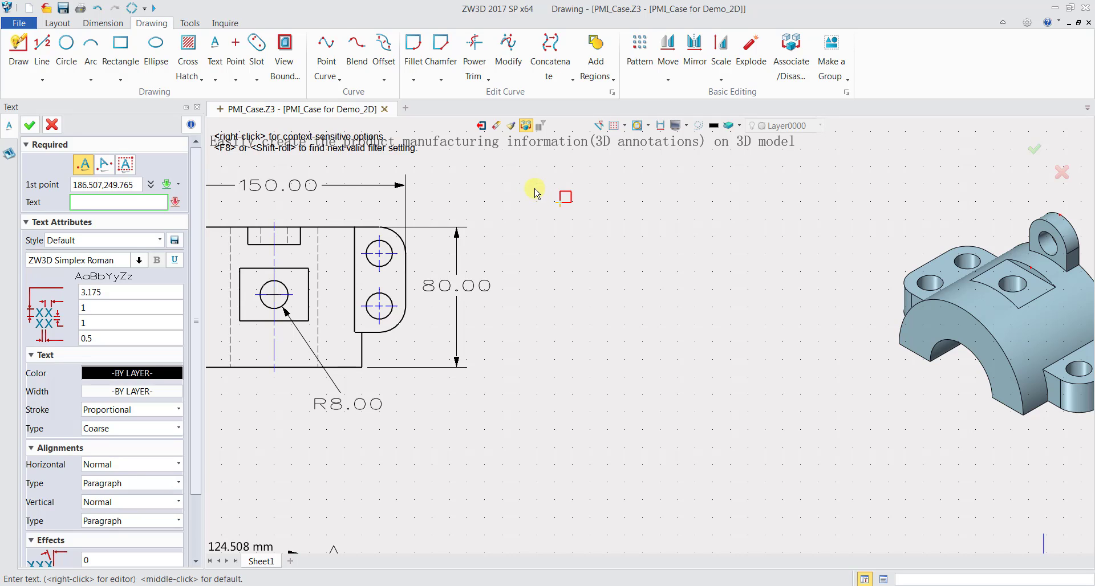
pyautogui.write('hello')
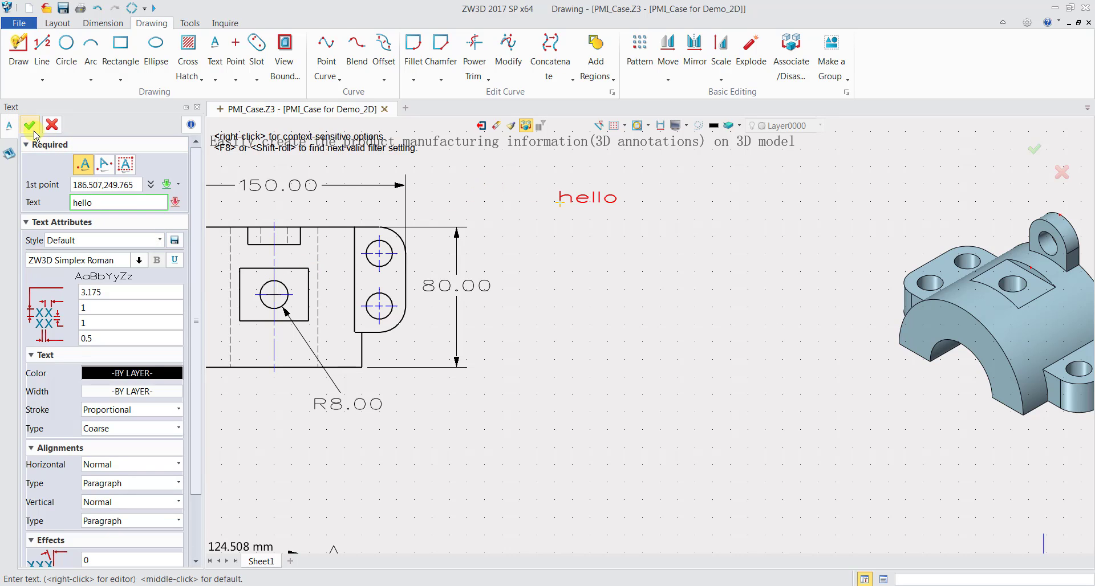
# Set the "hello" note's text height to 6 and its color to blue, and create the note.
pyautogui.moveTo(110, 292); pyautogui.dragTo(72, 294)
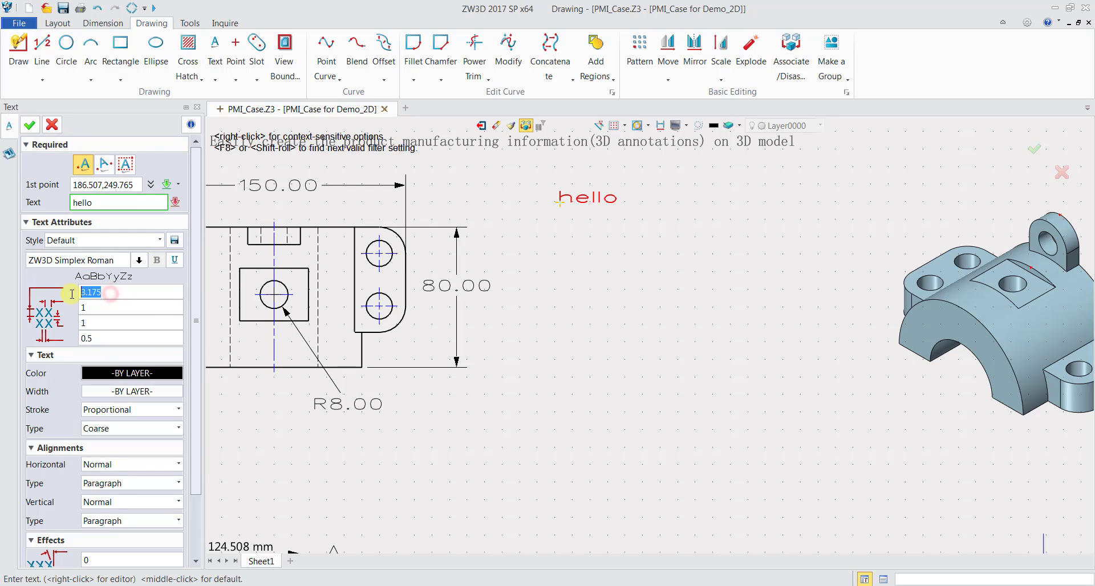
pyautogui.write('6')
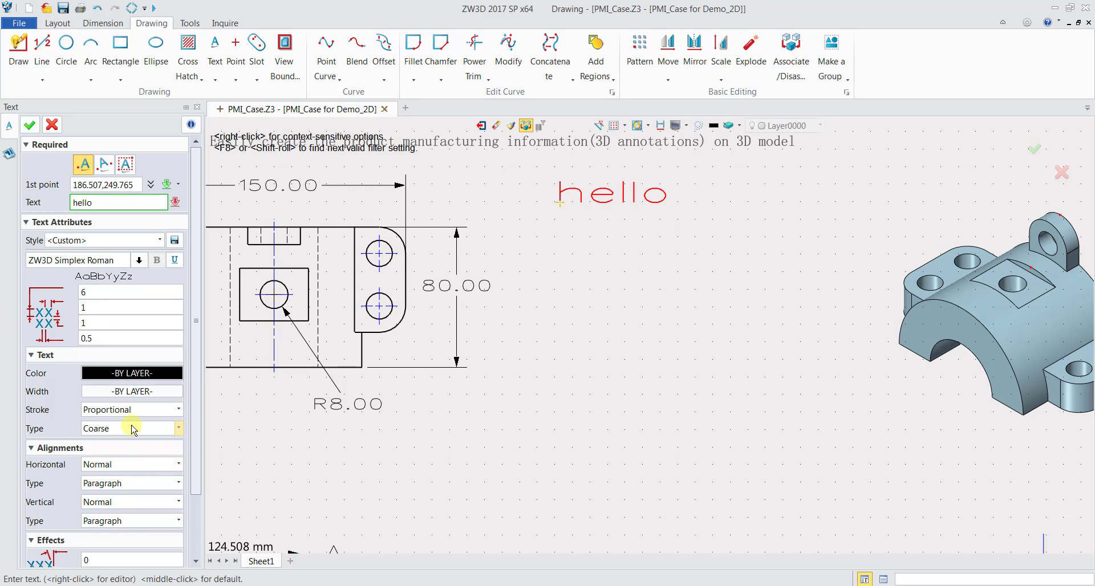
pyautogui.click(118, 373)
pyautogui.click(136, 405)
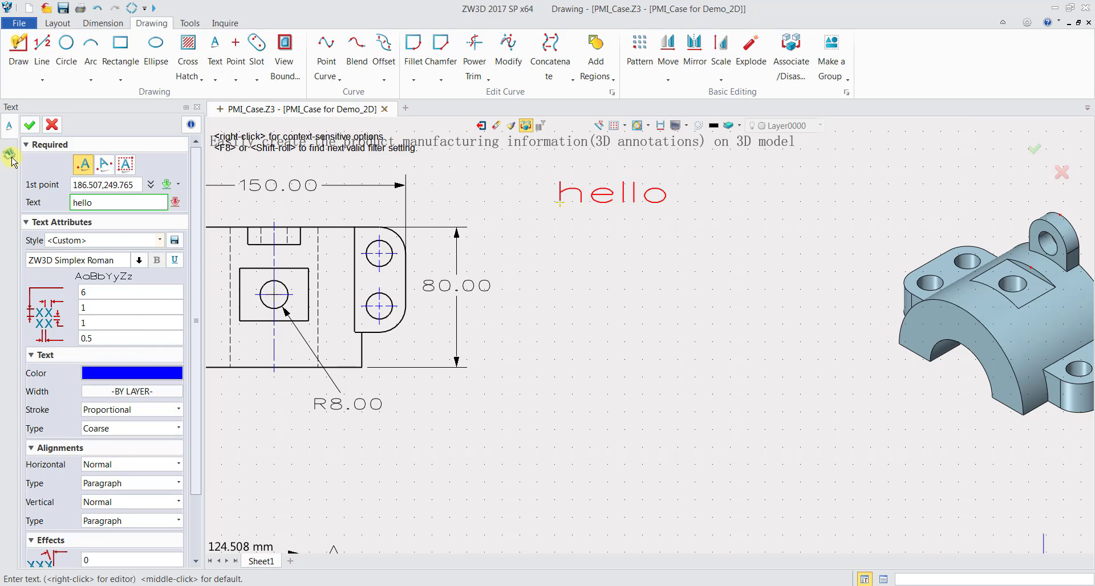
pyautogui.click(30, 124)
# Remove the blue "hello" note from the sheet.
pyautogui.scroll(-5, 717, 237)
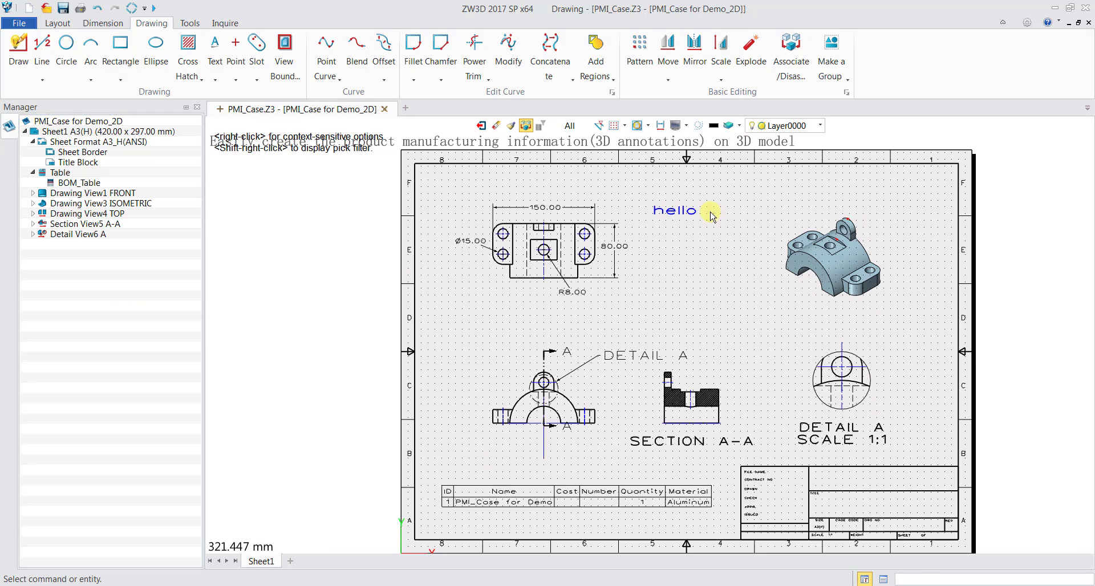
pyautogui.moveTo(679, 212); pyautogui.dragTo(706, 229)
pyautogui.click(706, 228)
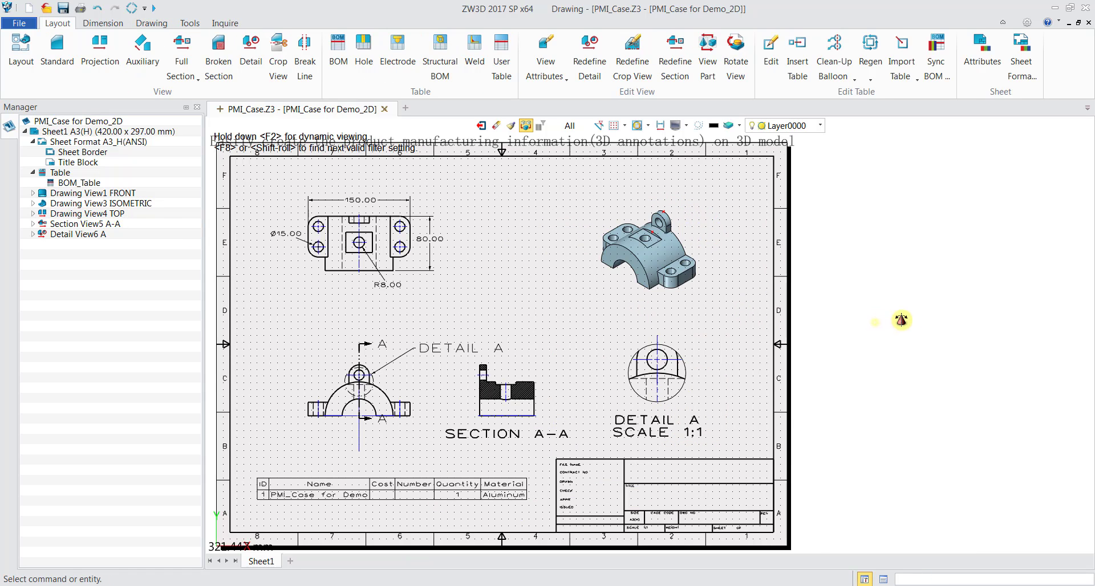
pyautogui.moveTo(904, 317); pyautogui.dragTo(956, 323, button='middle')
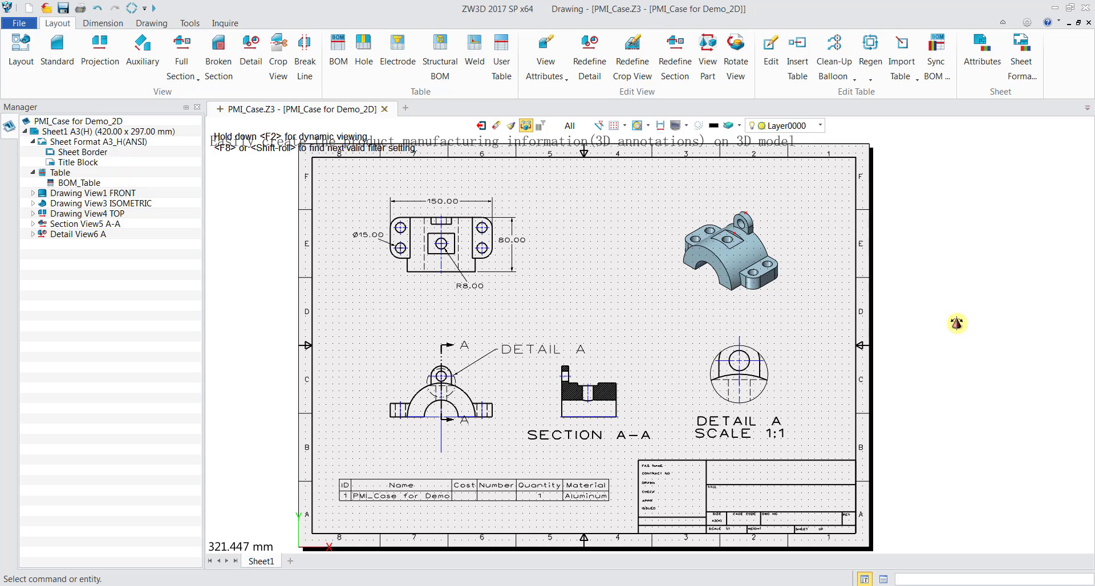